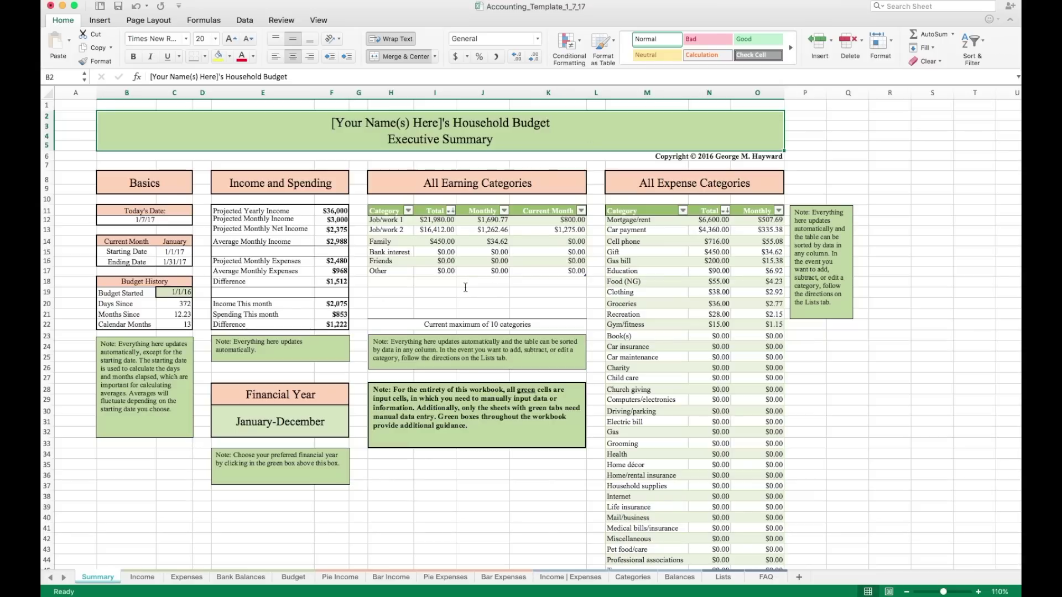
# - Review the Summary sheet's notes, title, Budget Started date and section headings
pyautogui.click(497, 431)
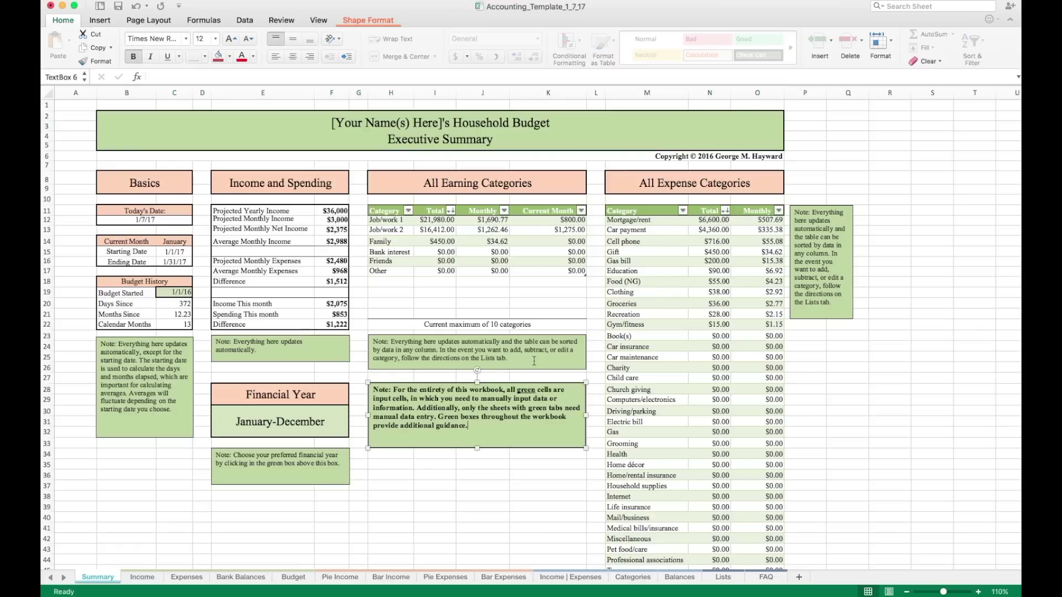
pyautogui.click(534, 360)
pyautogui.click(838, 303)
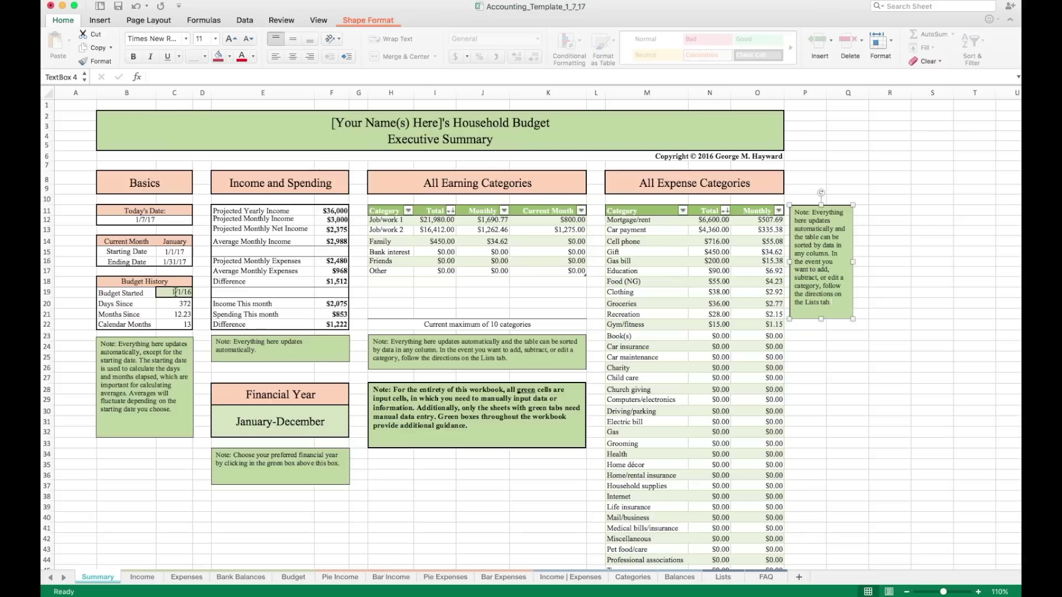
pyautogui.click(175, 292)
pyautogui.click(279, 143)
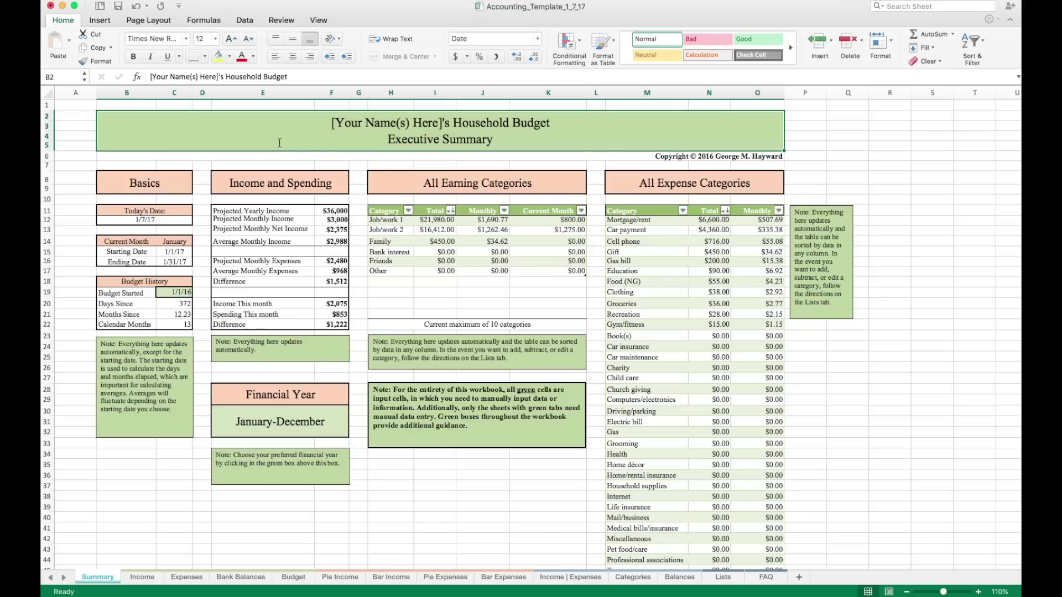
pyautogui.click(300, 424)
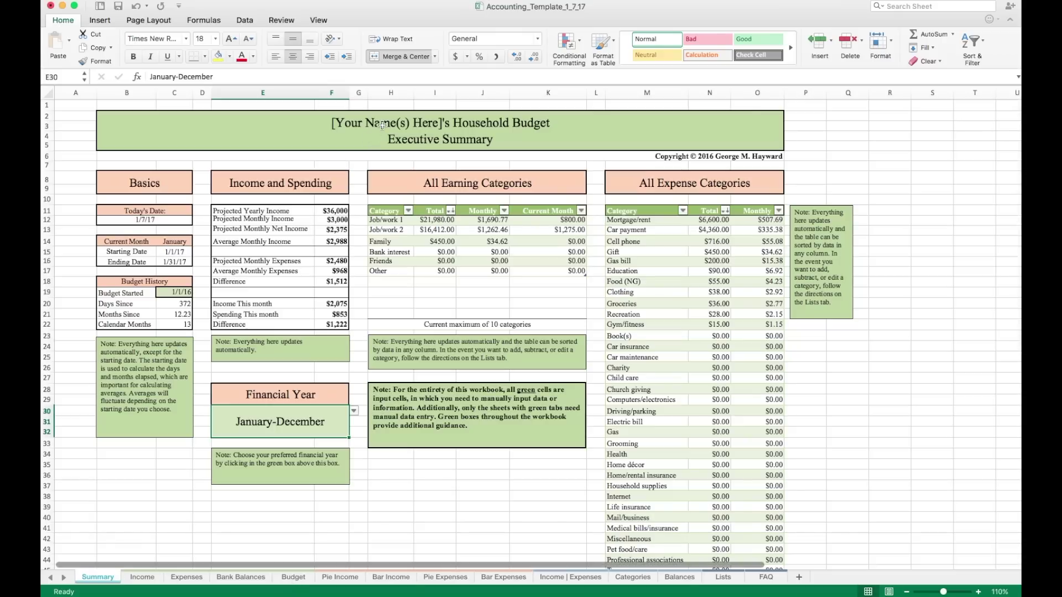
pyautogui.click(177, 184)
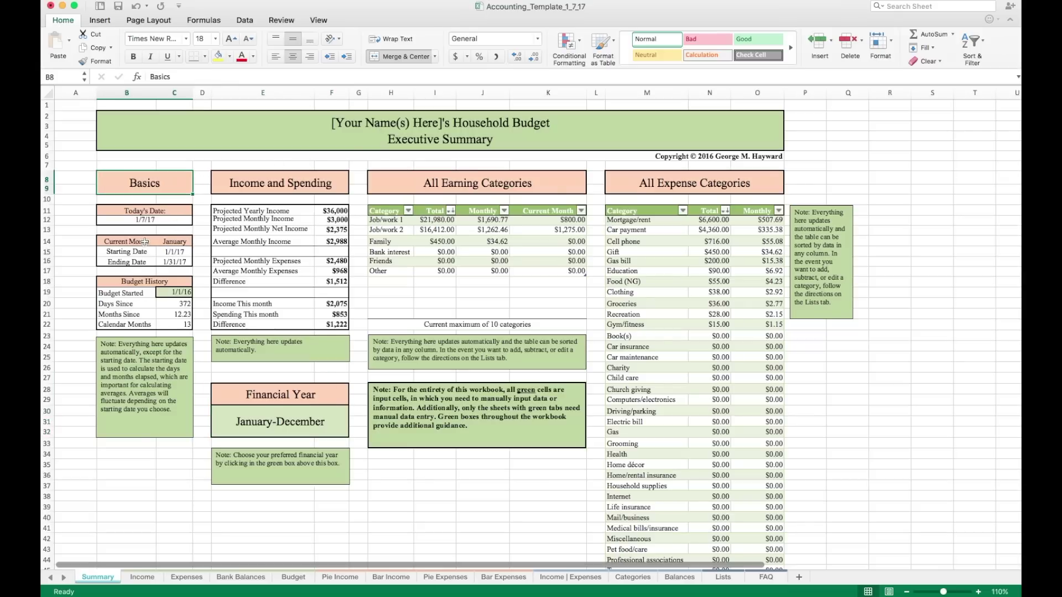
pyautogui.click(158, 293)
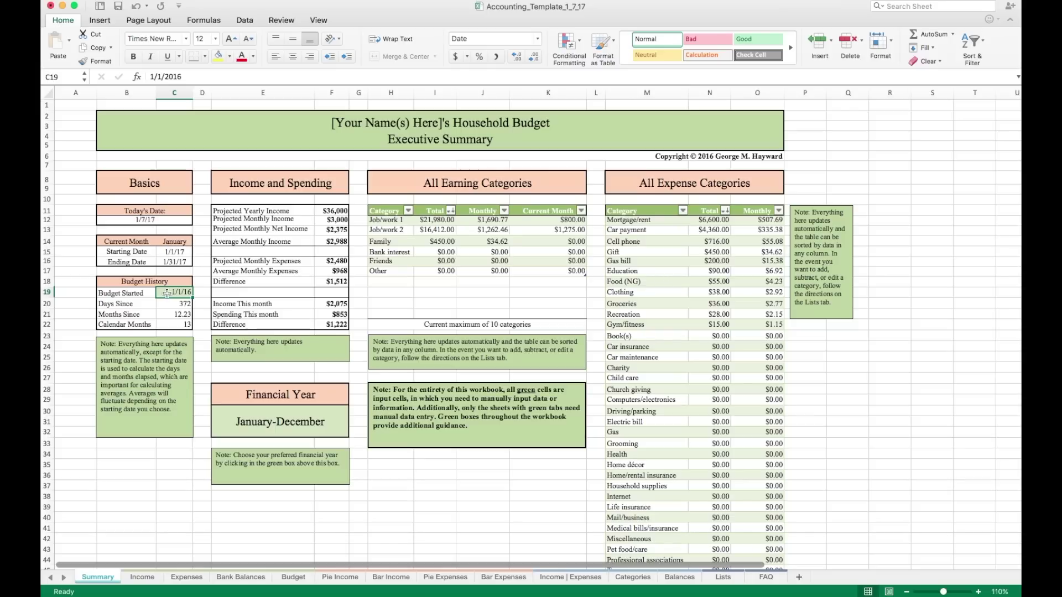
pyautogui.click(288, 185)
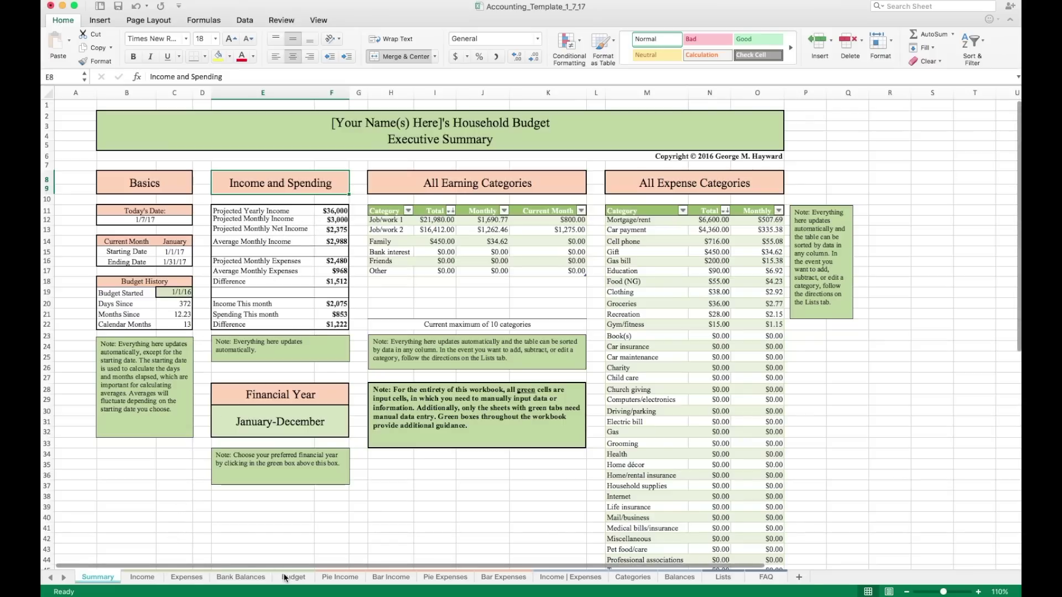
# - Change the Financial Year in E30 from January-December to July-June
pyautogui.click(292, 395)
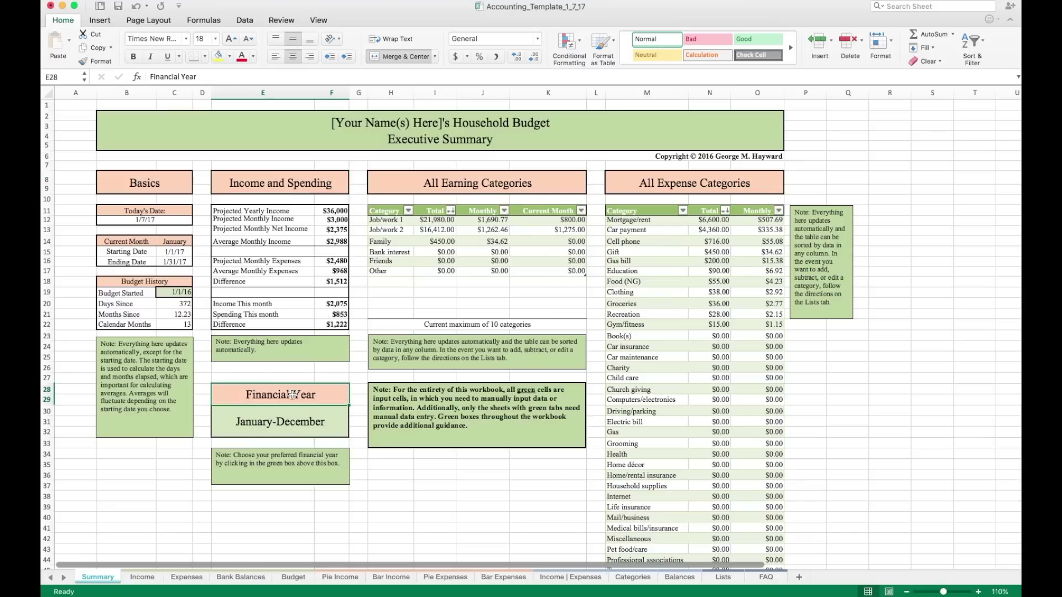
pyautogui.click(303, 419)
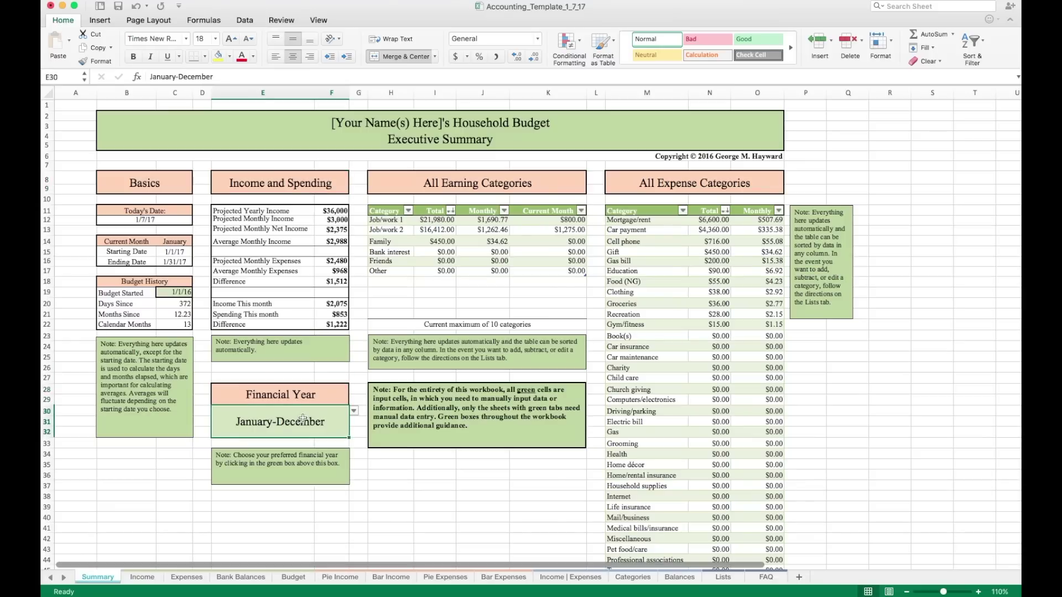
pyautogui.click(354, 411)
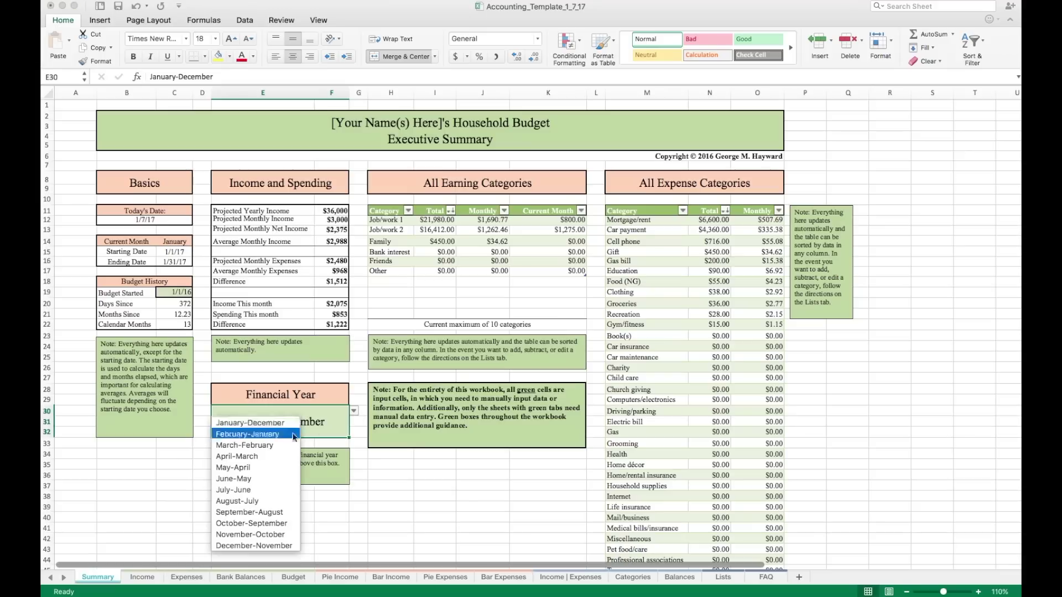
pyautogui.click(261, 489)
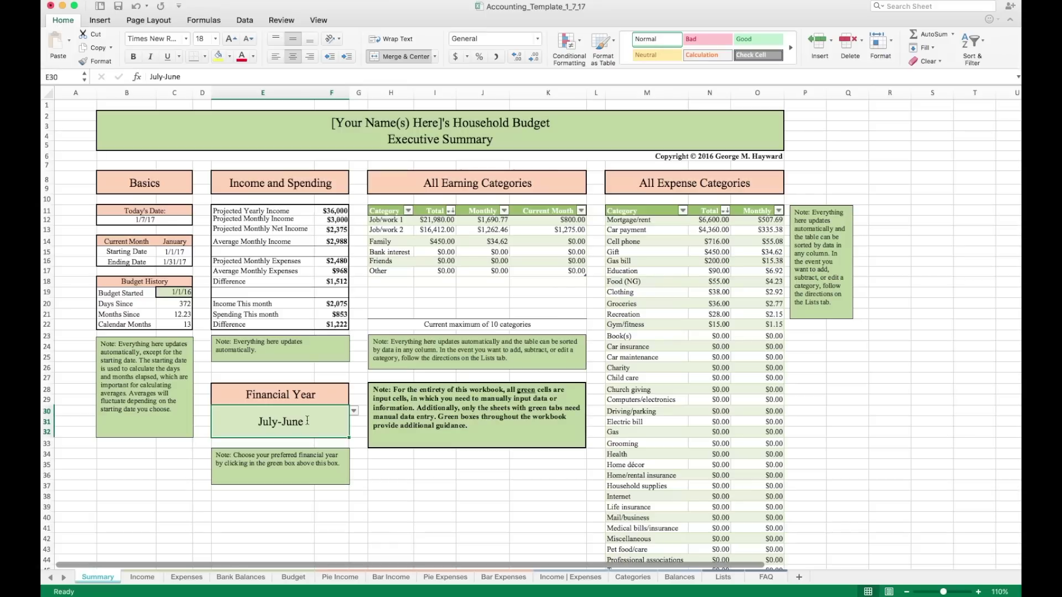
# - Sort the All Earning Categories table by Category, A to Z
pyautogui.click(497, 186)
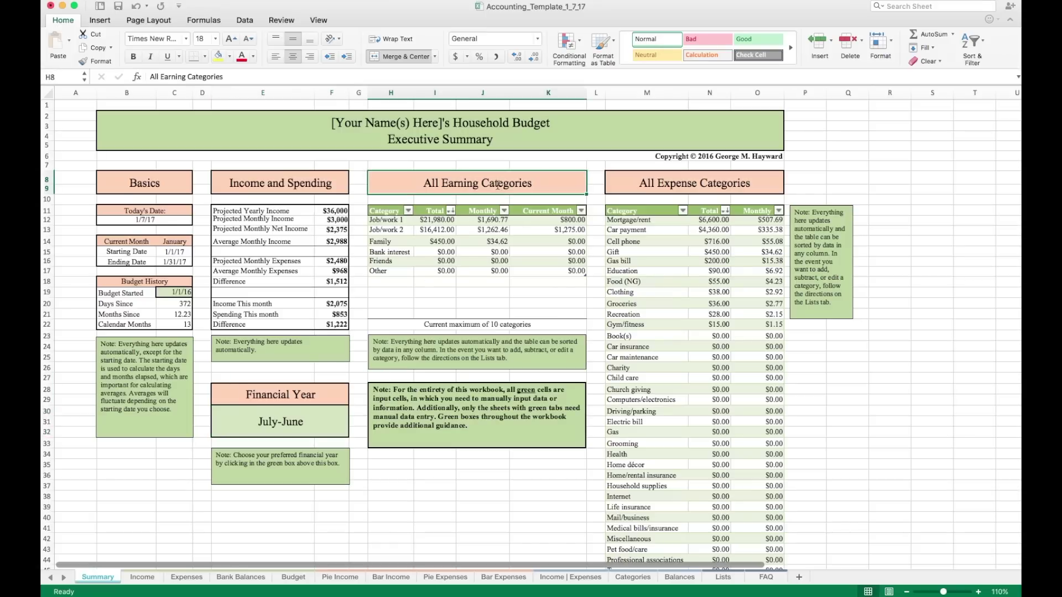
pyautogui.click(408, 210)
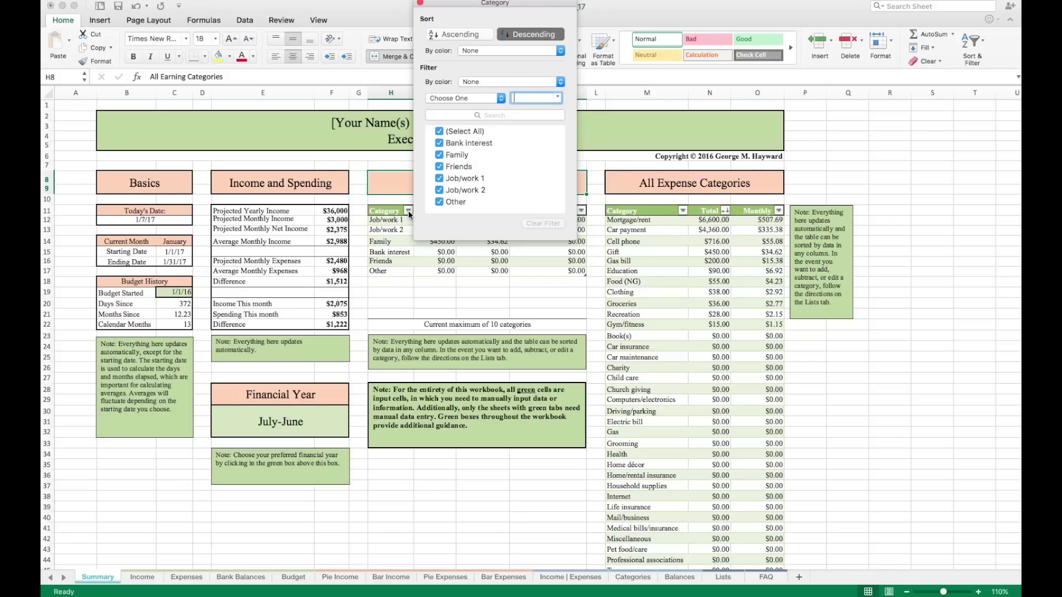
pyautogui.click(467, 33)
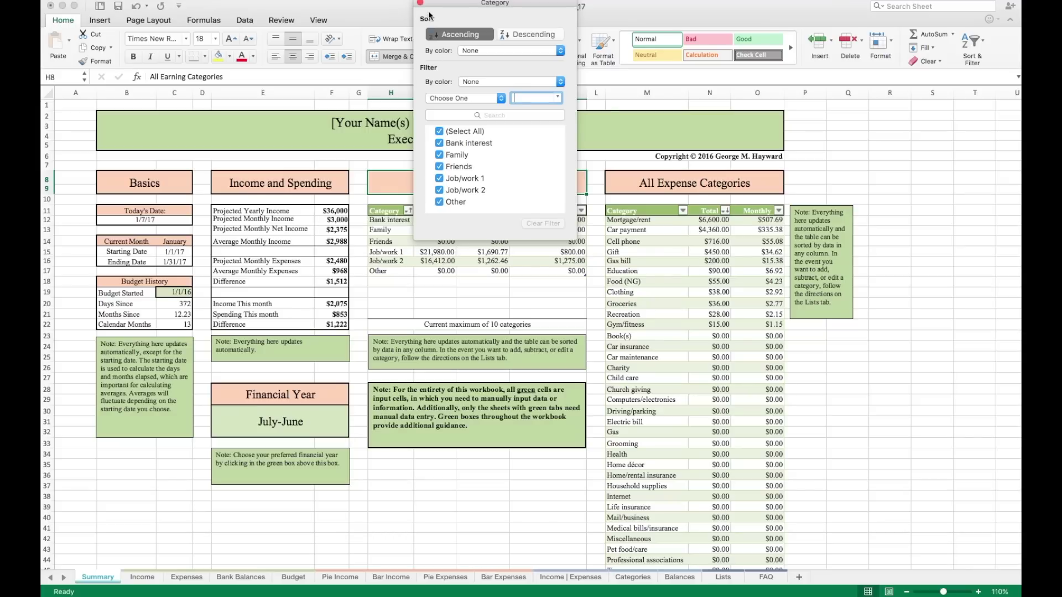
pyautogui.click(420, 3)
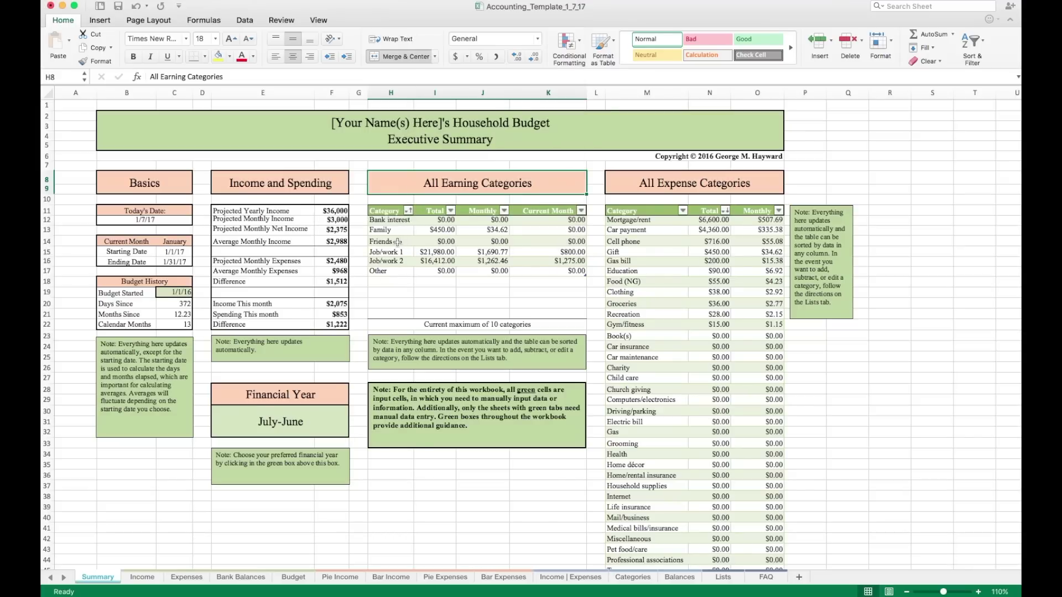
# - Re-sort earnings by Total, largest first, then check the total formulas
pyautogui.click(451, 211)
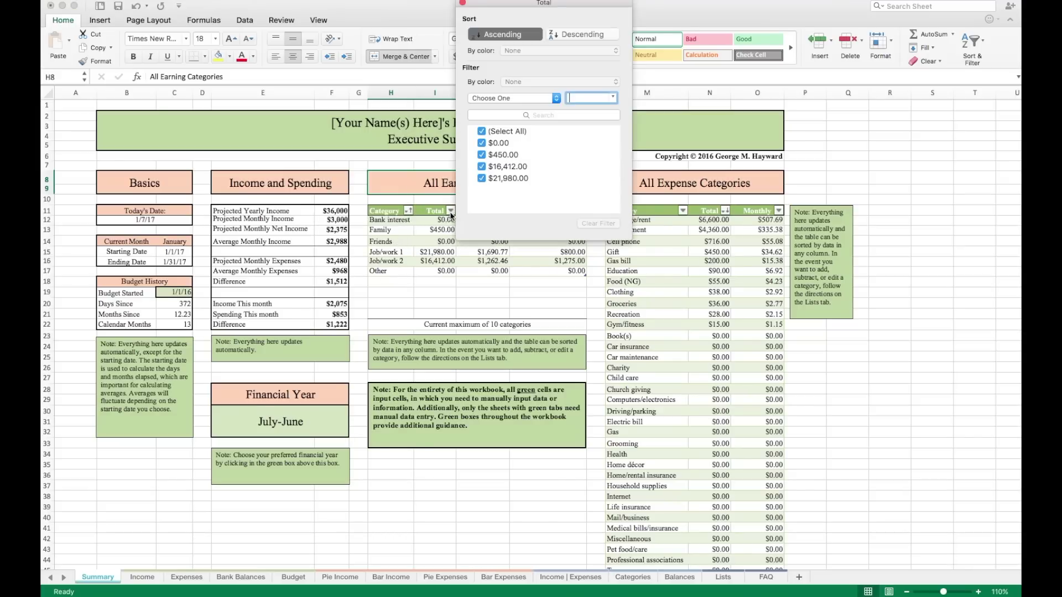
pyautogui.click(581, 34)
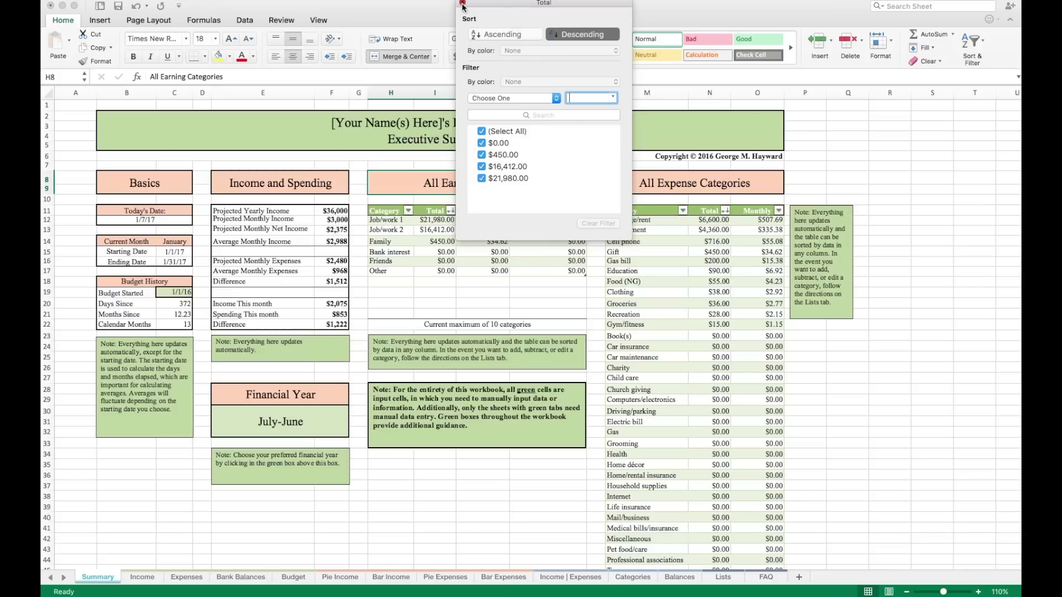
pyautogui.click(463, 4)
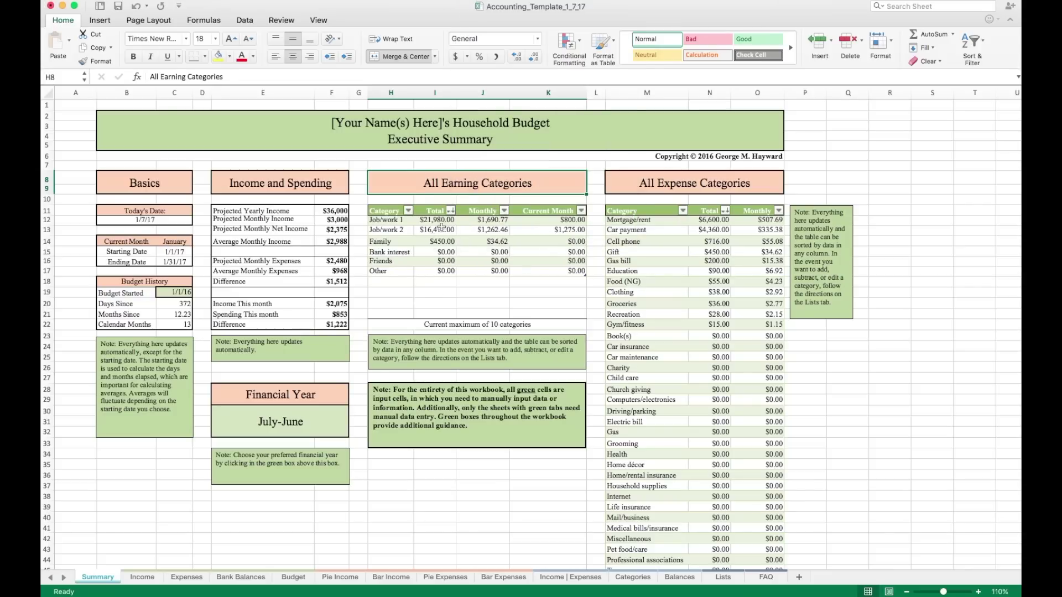
pyautogui.click(440, 225)
pyautogui.click(443, 270)
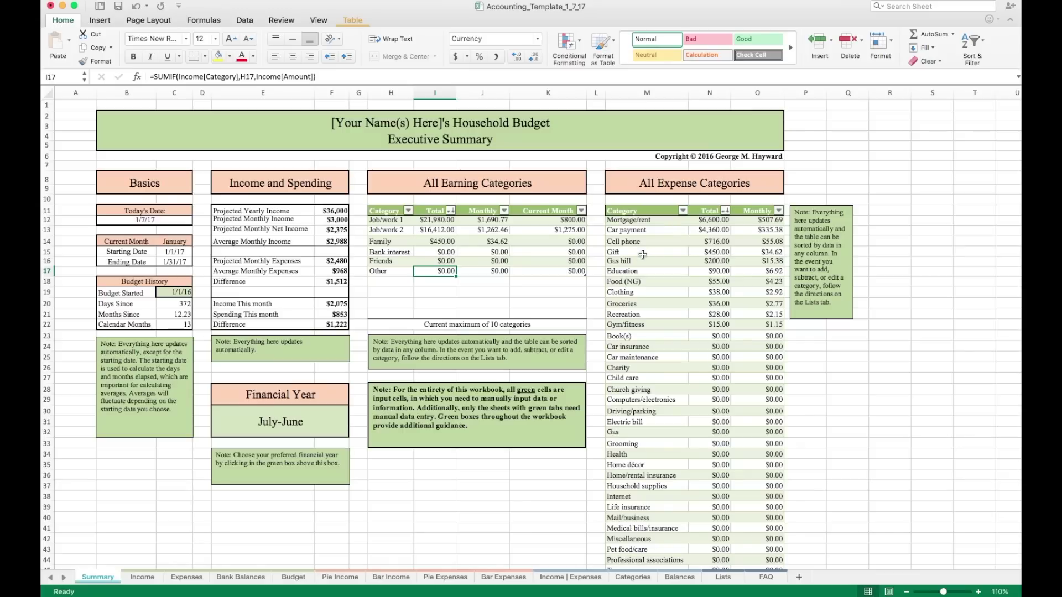
# - Sort expenses A–Z by Category, then by Total descending so Mortgage/rent ($6,600.00) leads
pyautogui.click(681, 186)
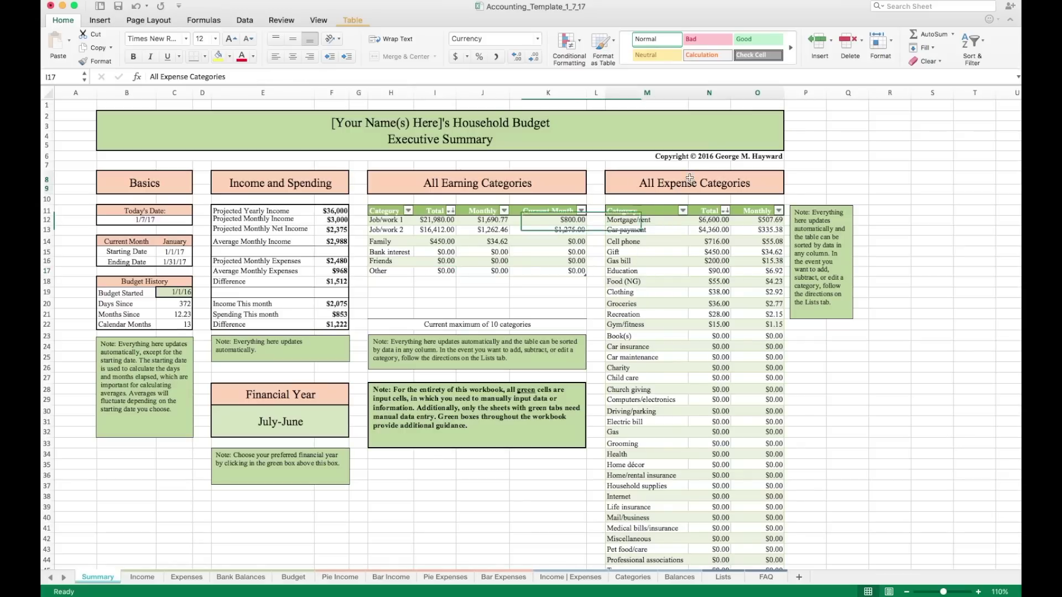
pyautogui.click(685, 211)
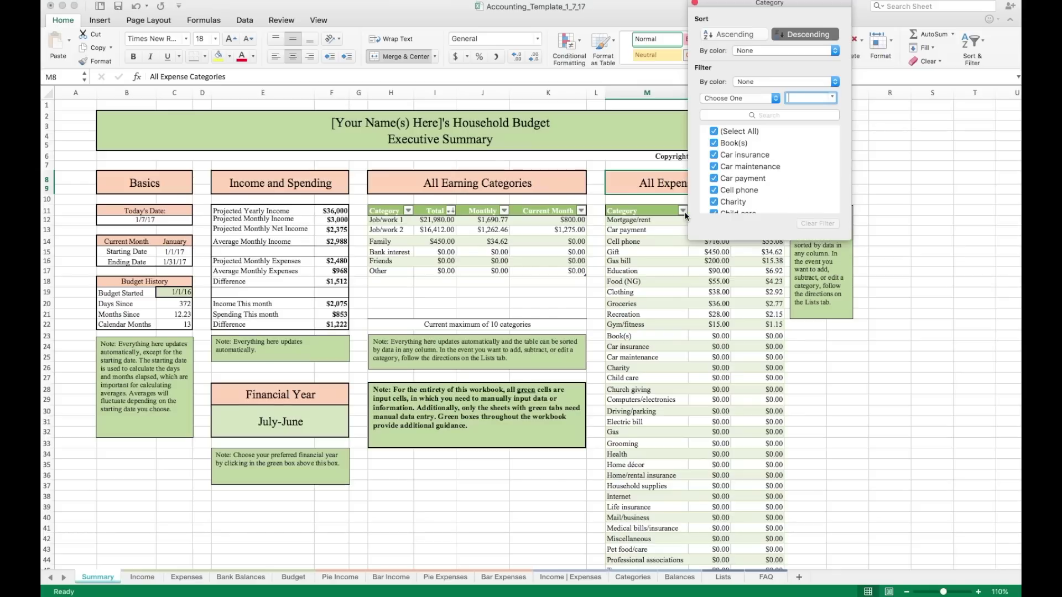
pyautogui.click(735, 35)
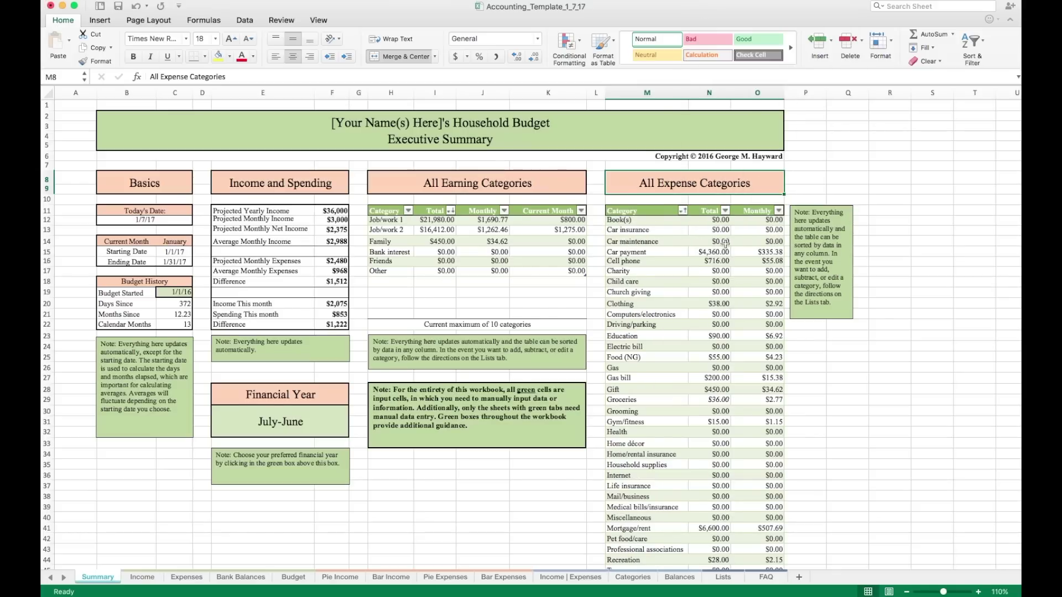
pyautogui.click(725, 210)
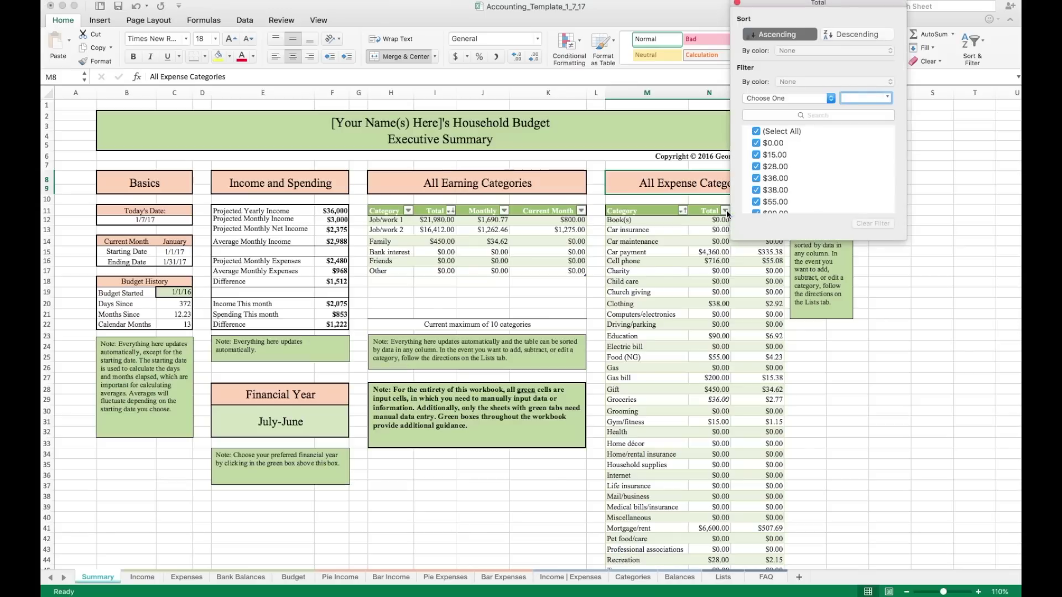
pyautogui.click(850, 36)
pyautogui.click(737, 3)
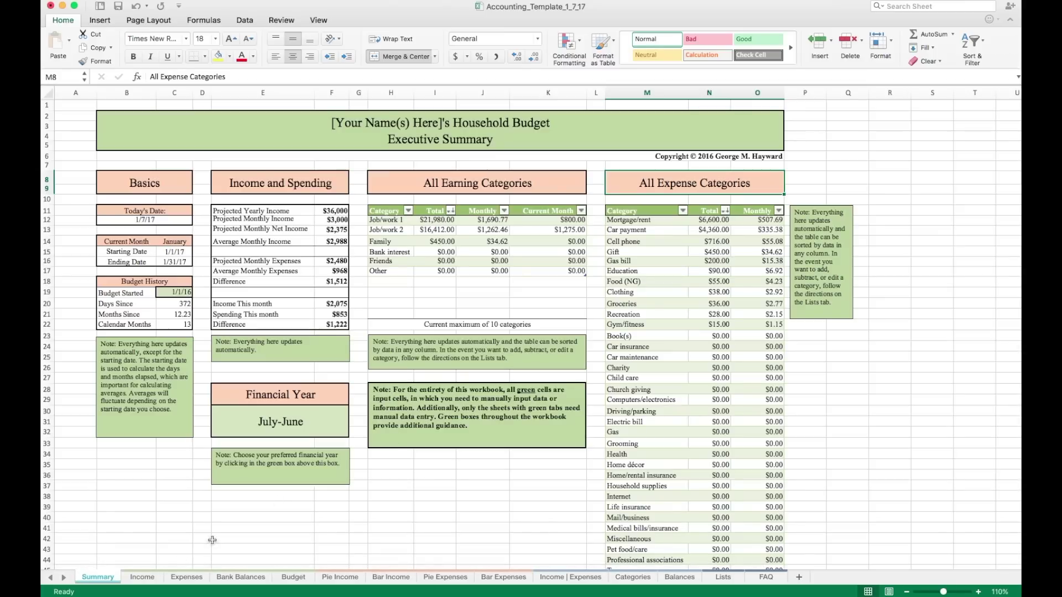
pyautogui.click(151, 579)
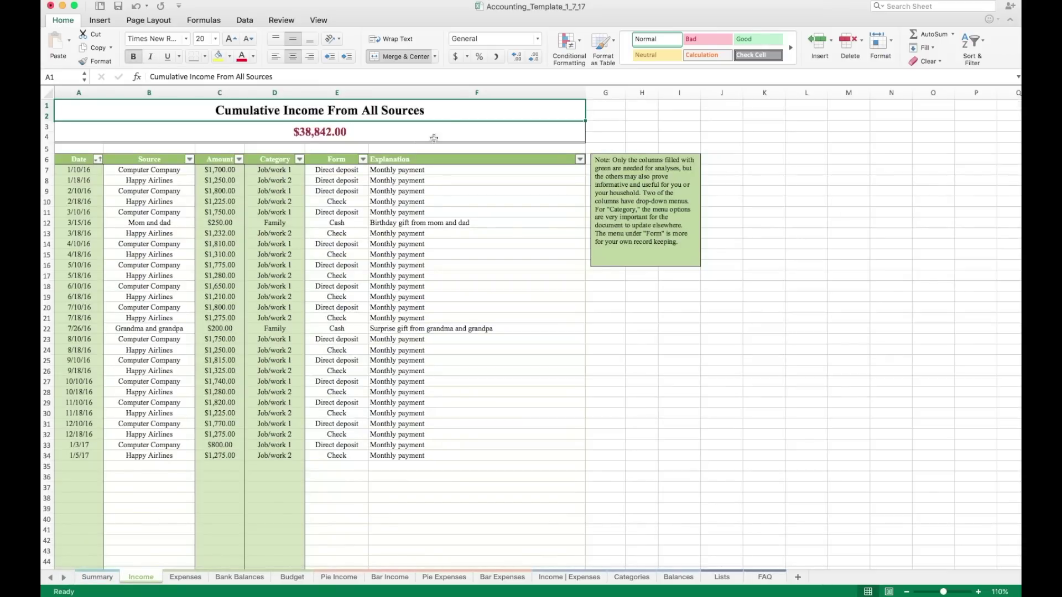
pyautogui.click(407, 135)
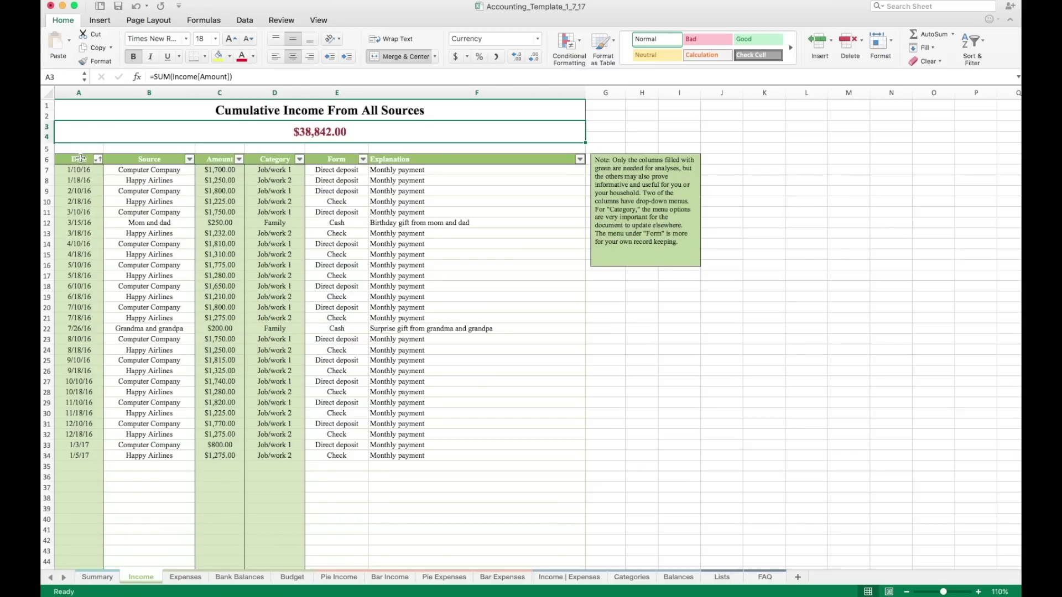
pyautogui.click(81, 159)
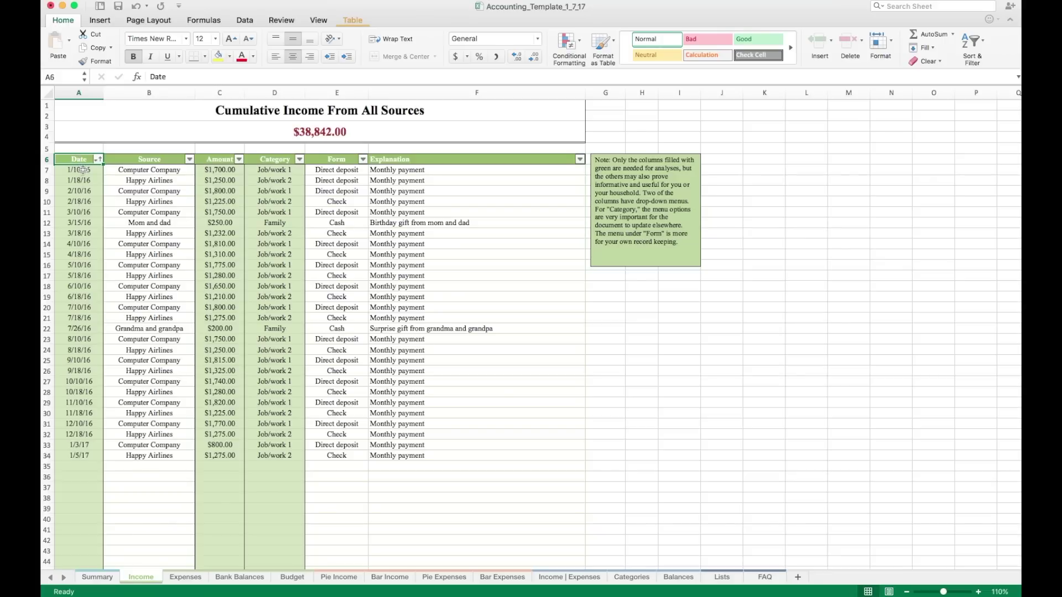
pyautogui.click(224, 160)
pyautogui.click(276, 159)
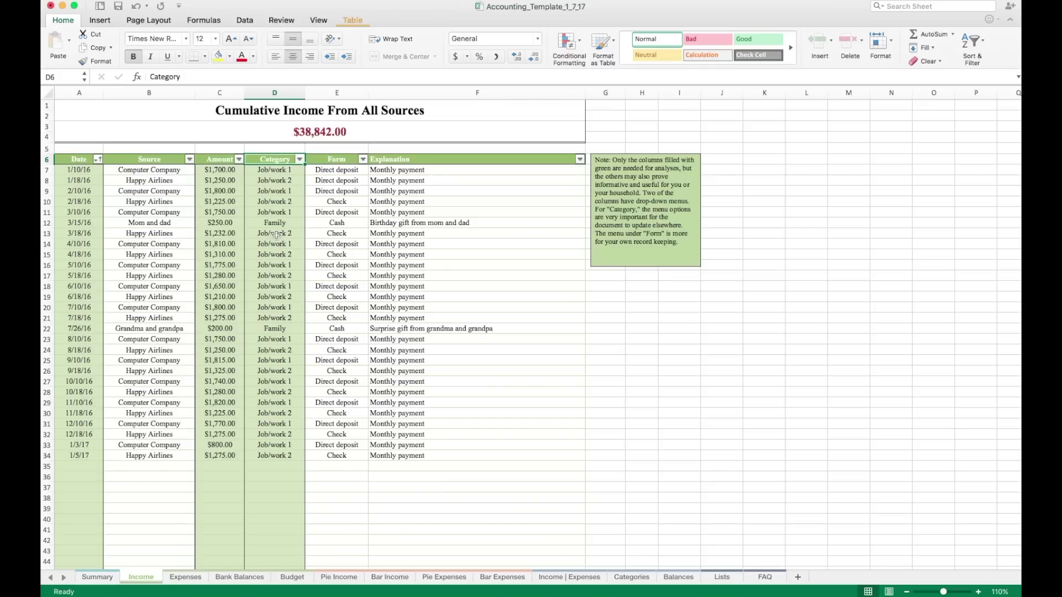
pyautogui.click(160, 175)
pyautogui.click(332, 170)
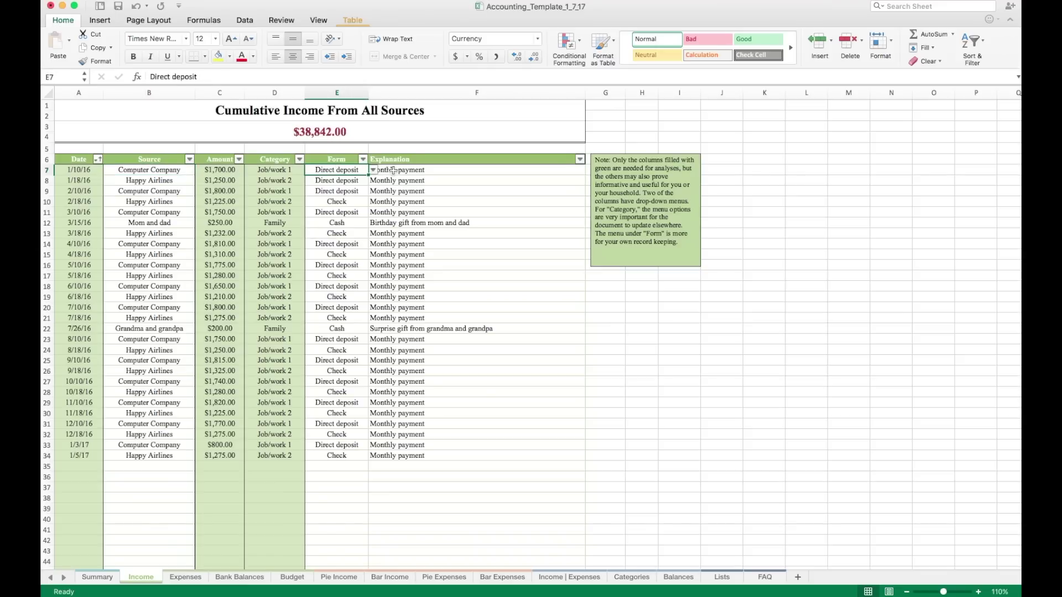
pyautogui.click(393, 171)
pyautogui.click(92, 171)
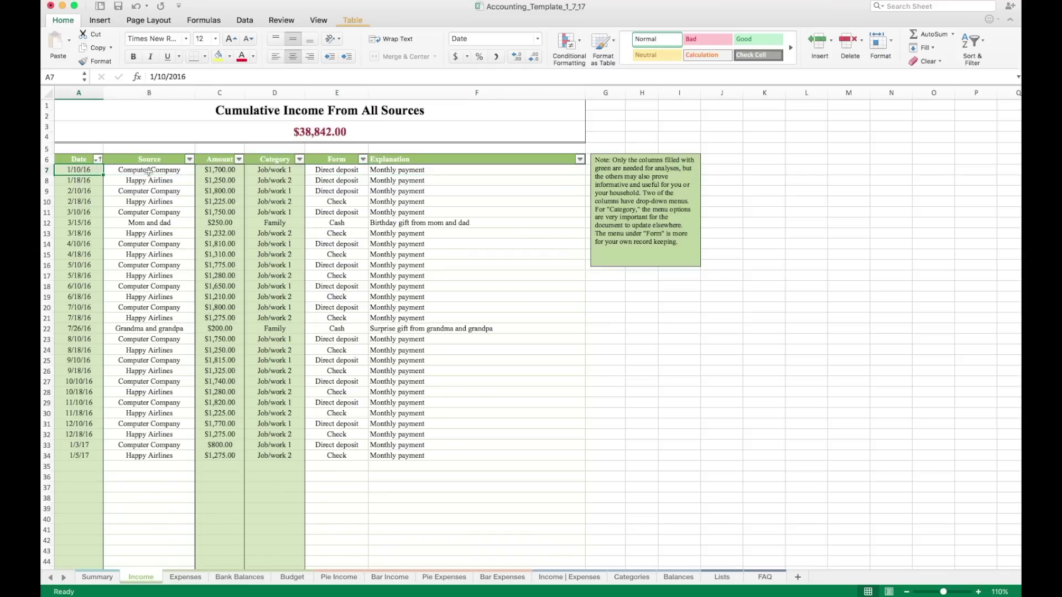
# - Inspect the first income record, opening Category and Form lists without changing Direct deposit
pyautogui.click(149, 171)
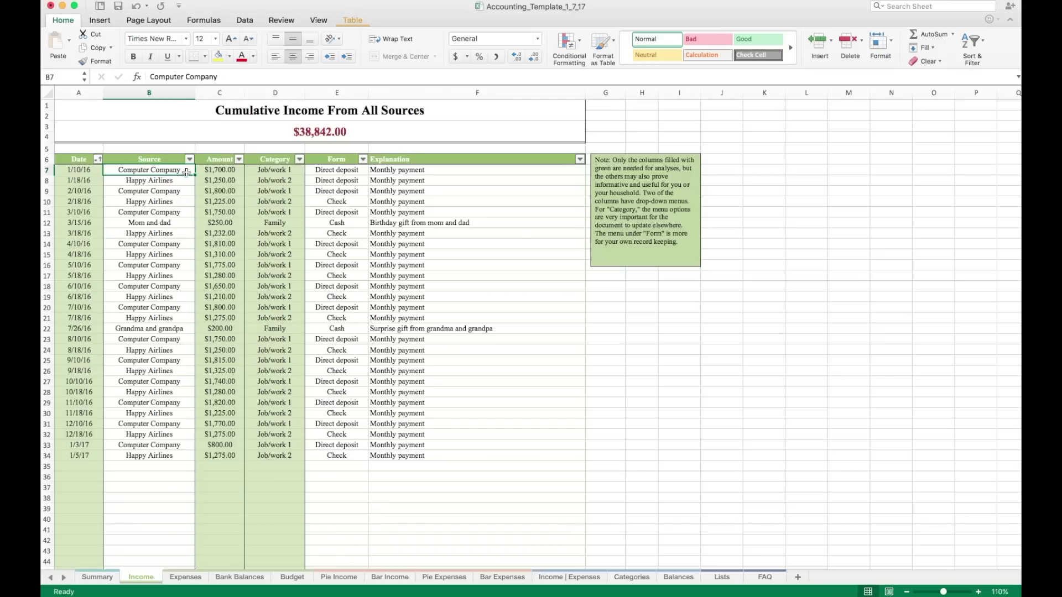
pyautogui.click(205, 172)
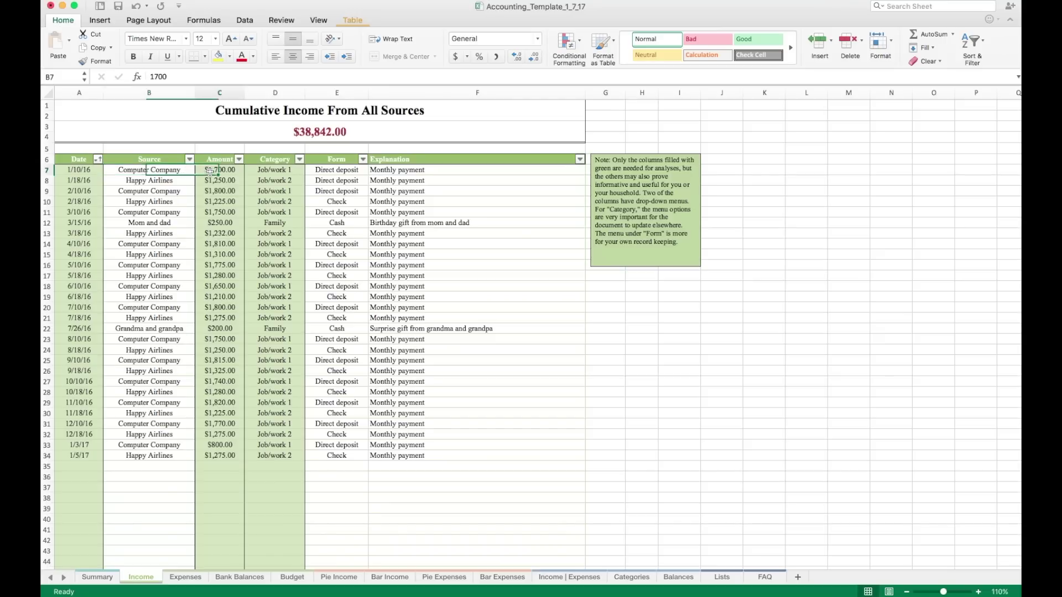
pyautogui.click(281, 171)
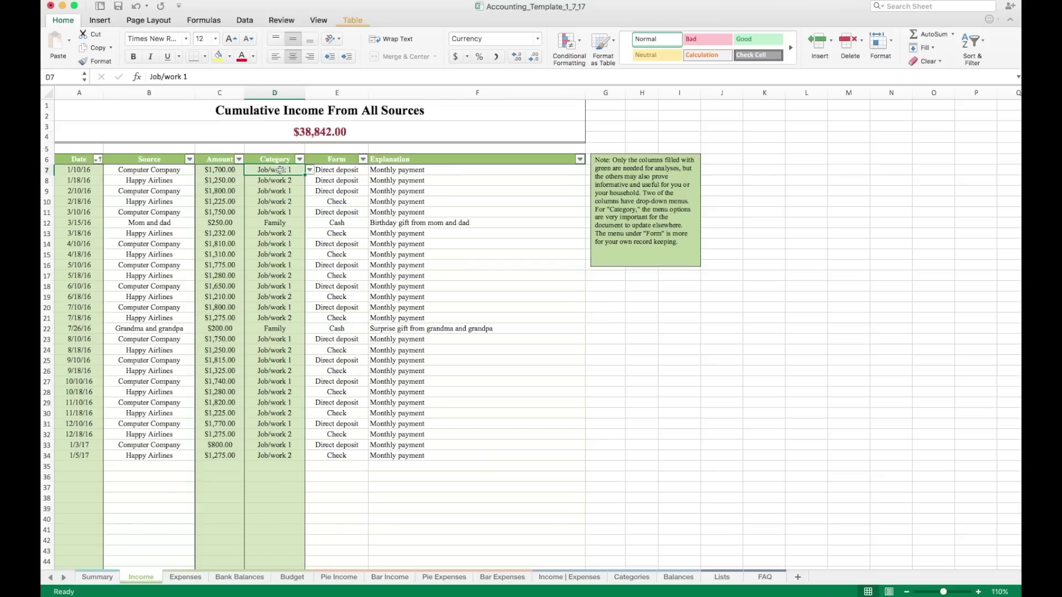
pyautogui.click(310, 170)
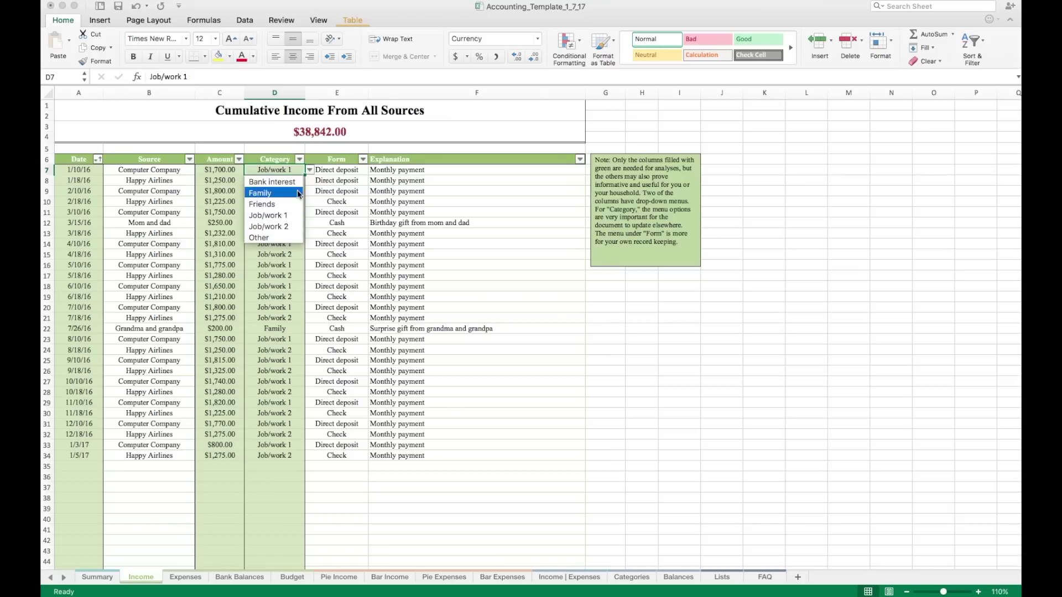
pyautogui.click(330, 175)
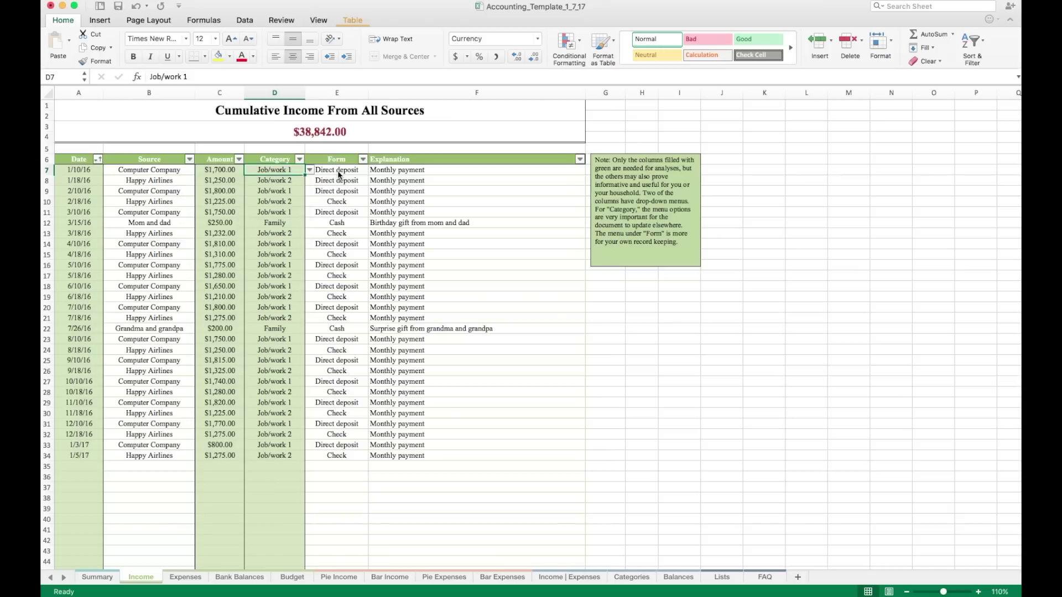
pyautogui.click(337, 172)
pyautogui.click(373, 169)
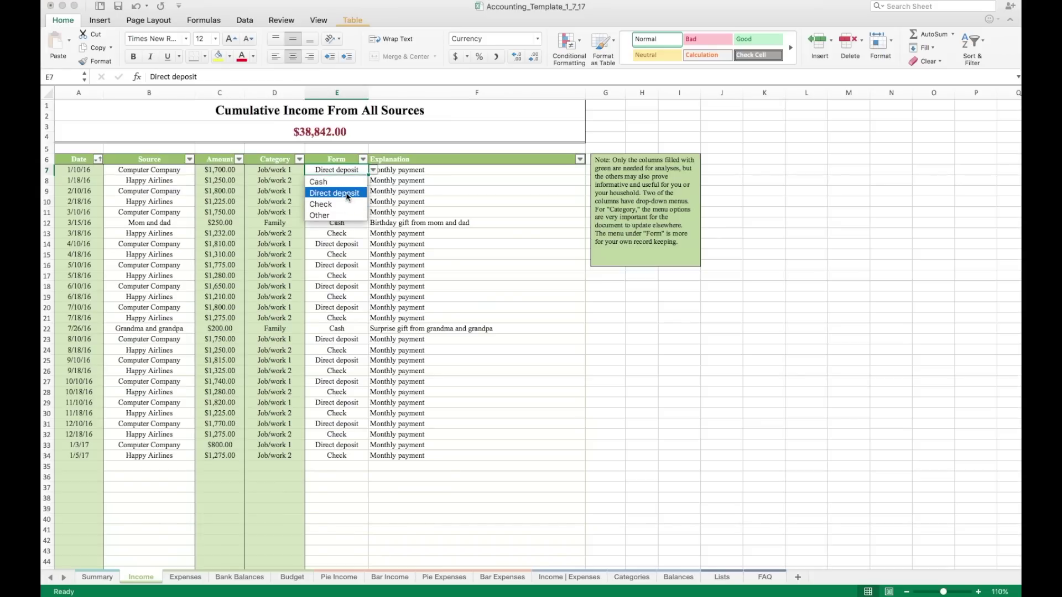
pyautogui.click(374, 170)
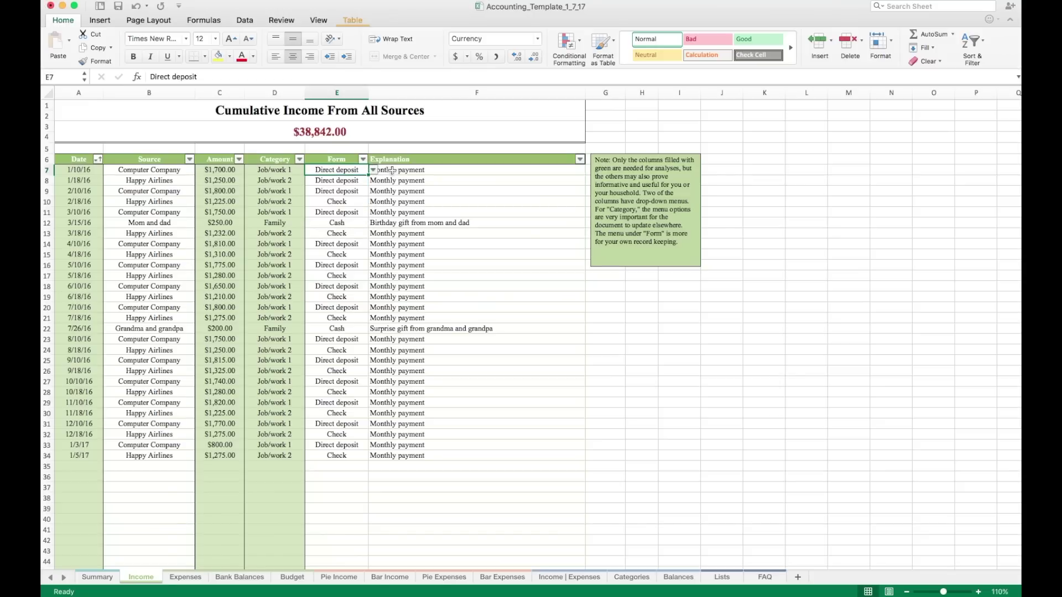
# - Read the birthday and surprise gift explanations, then go to the Expenses sheet
pyautogui.click(439, 170)
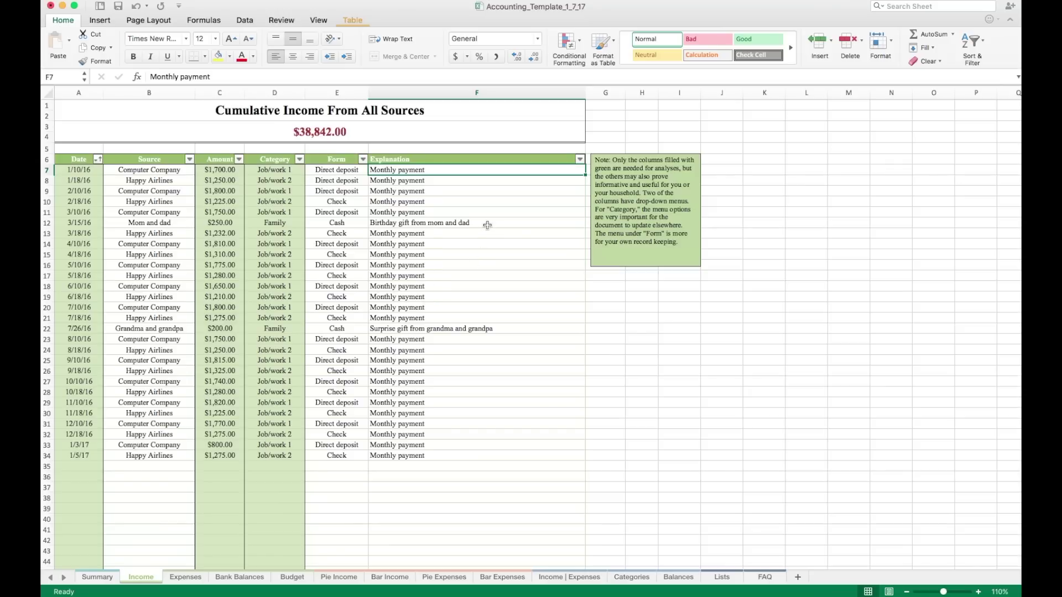
pyautogui.click(487, 224)
pyautogui.click(468, 327)
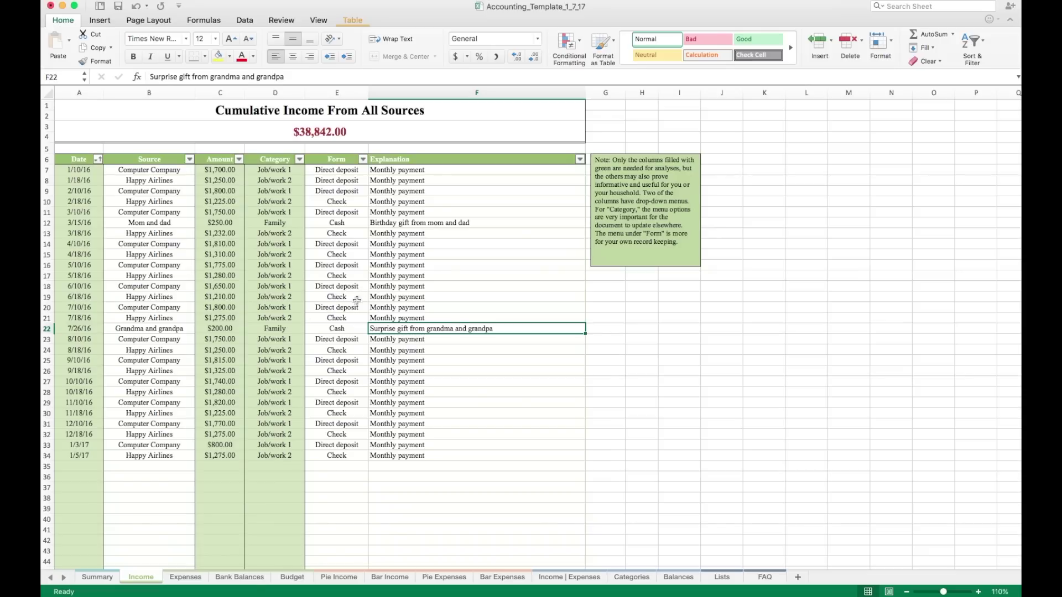
pyautogui.click(186, 577)
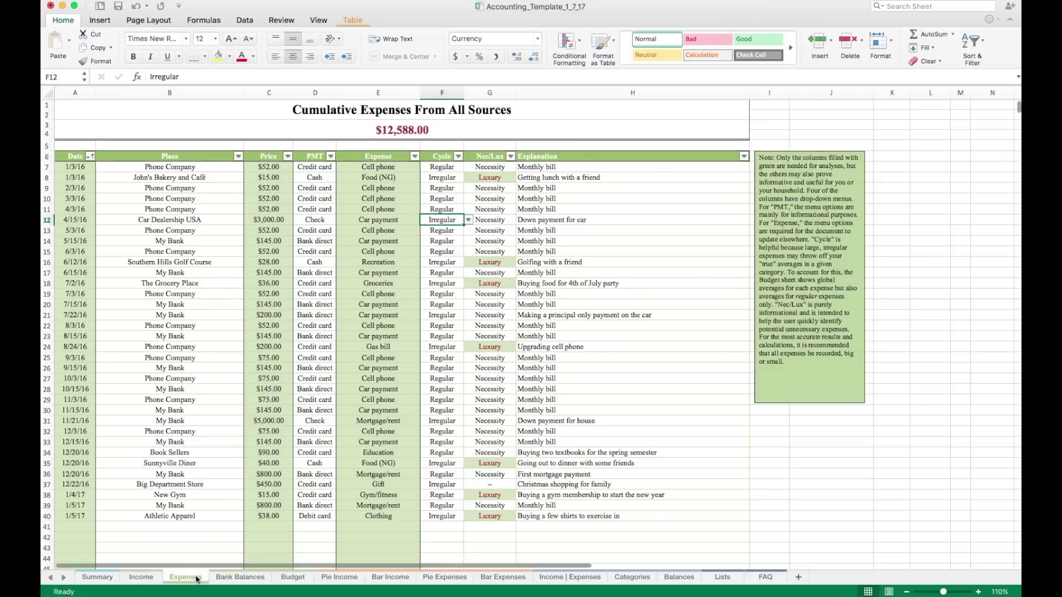
# - Inspect the Expenses columns and first record, then open D7's payment method list
pyautogui.click(76, 158)
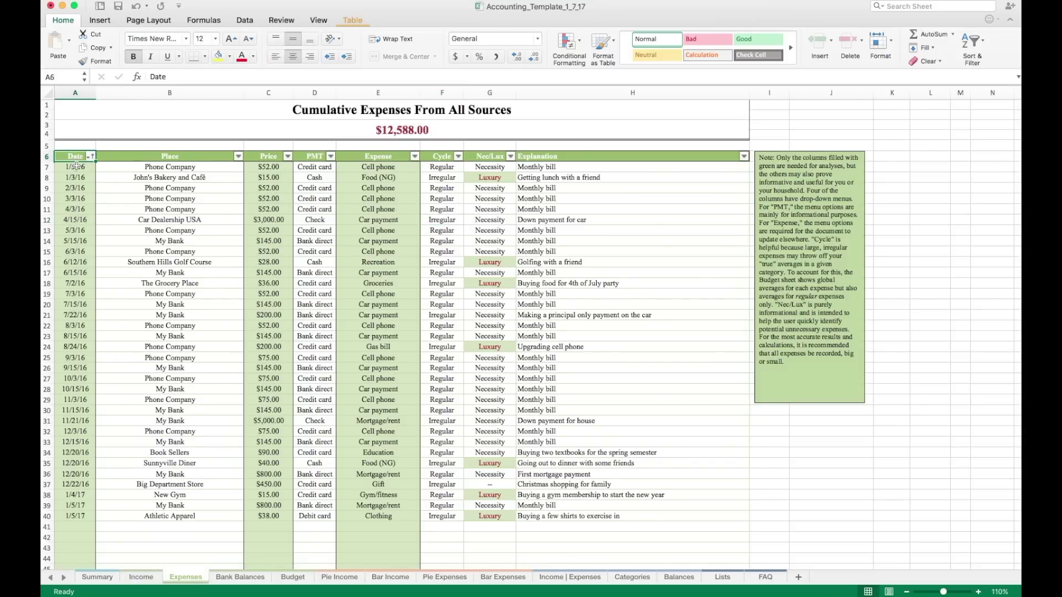
pyautogui.click(262, 160)
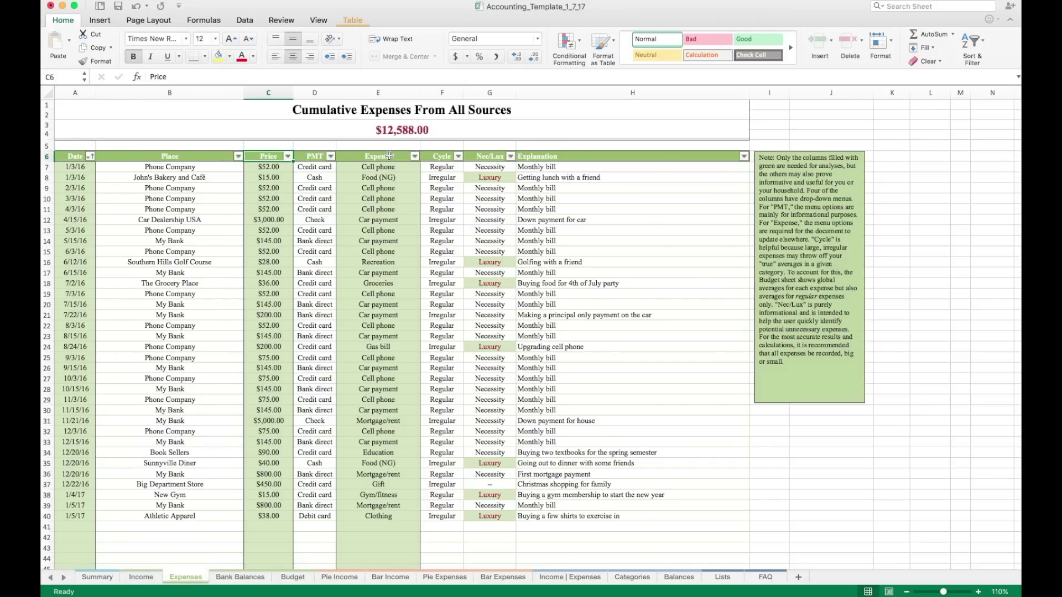
pyautogui.click(389, 156)
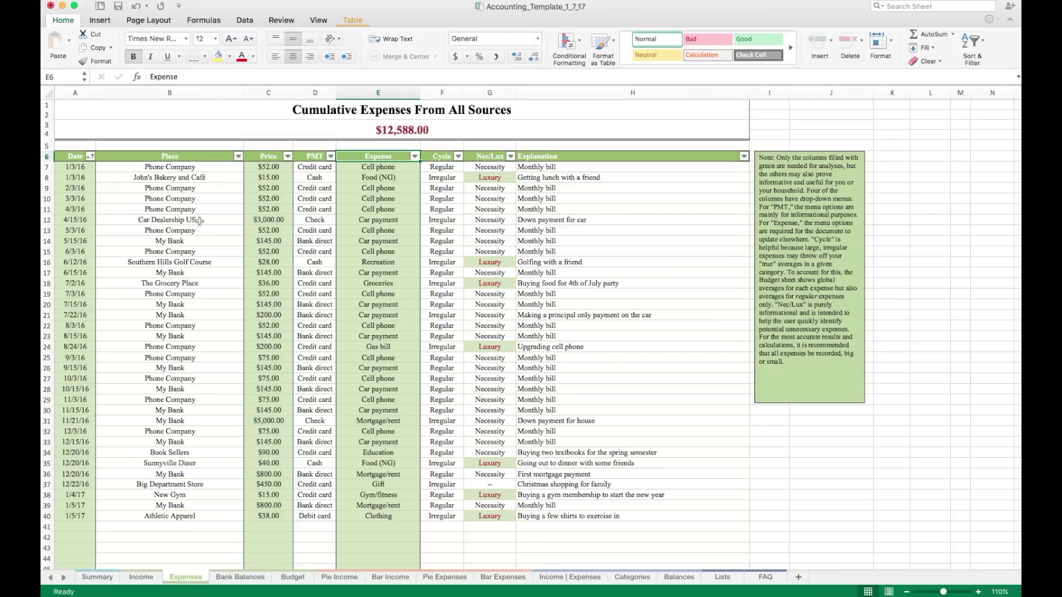
pyautogui.click(82, 169)
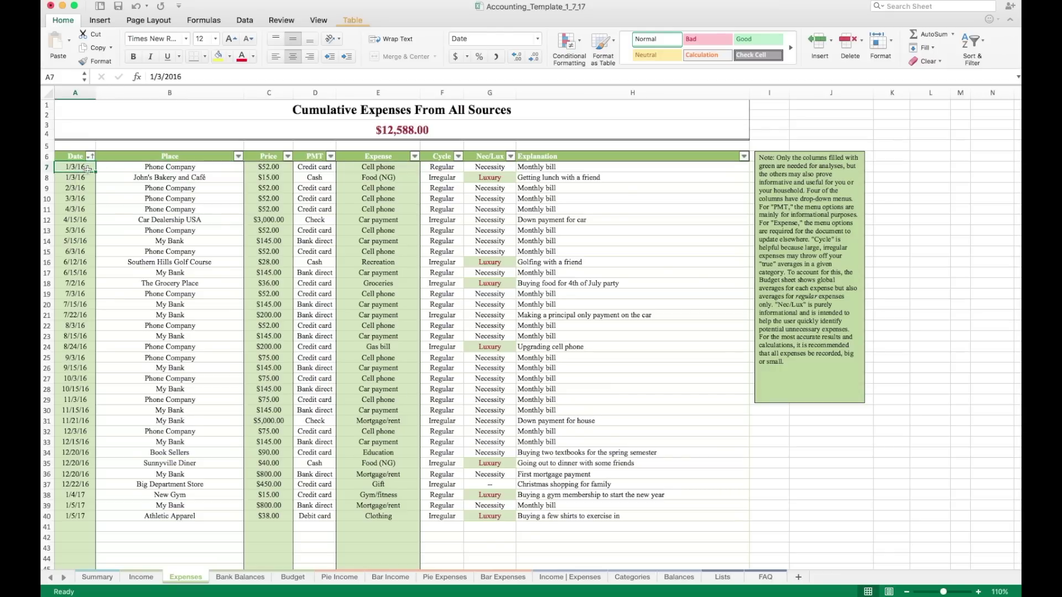
pyautogui.click(161, 174)
pyautogui.click(205, 166)
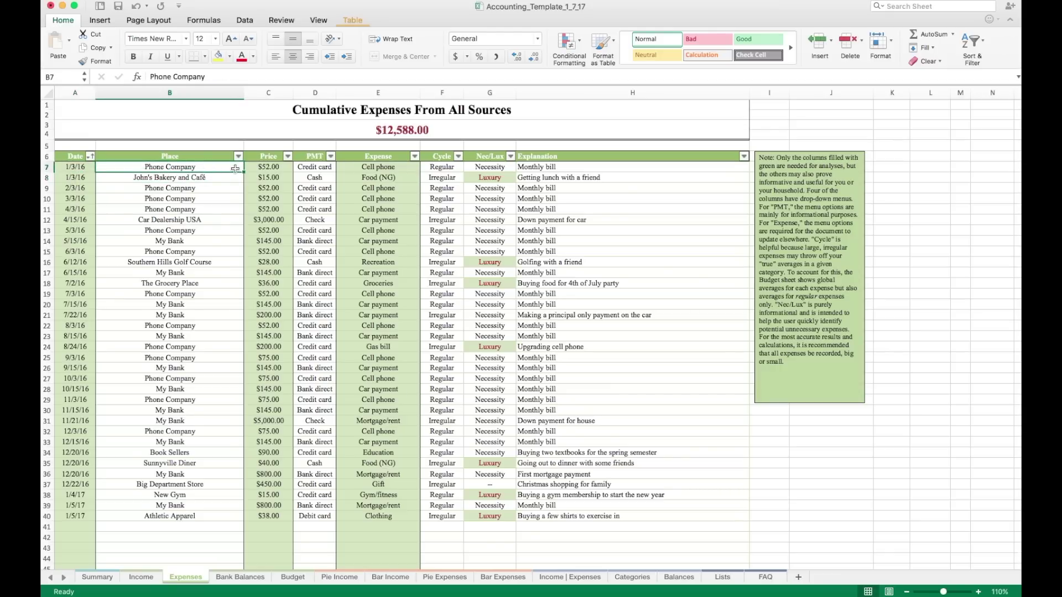
pyautogui.click(269, 166)
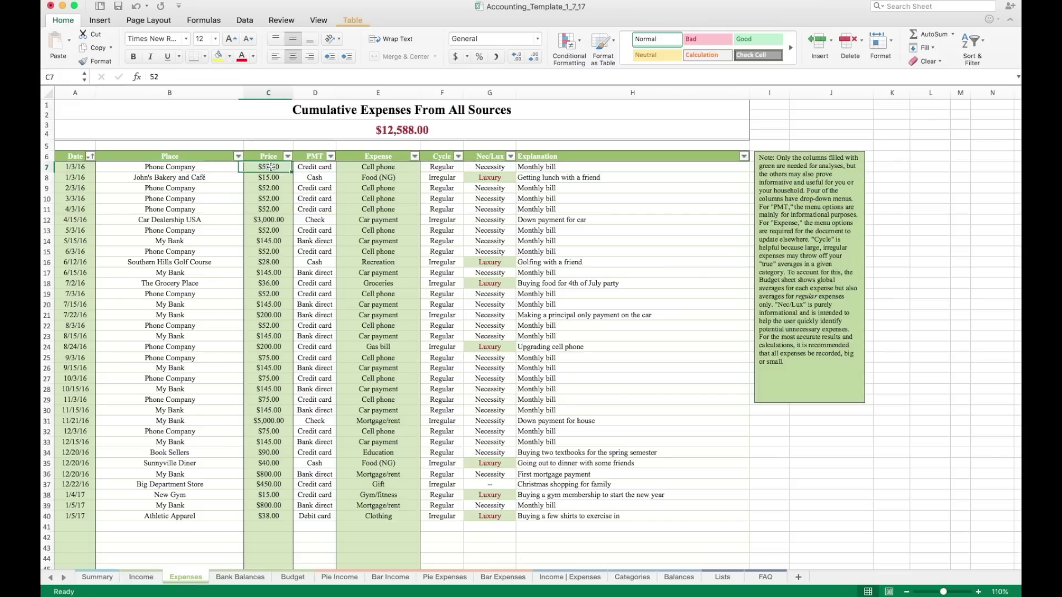
pyautogui.click(312, 168)
pyautogui.click(341, 167)
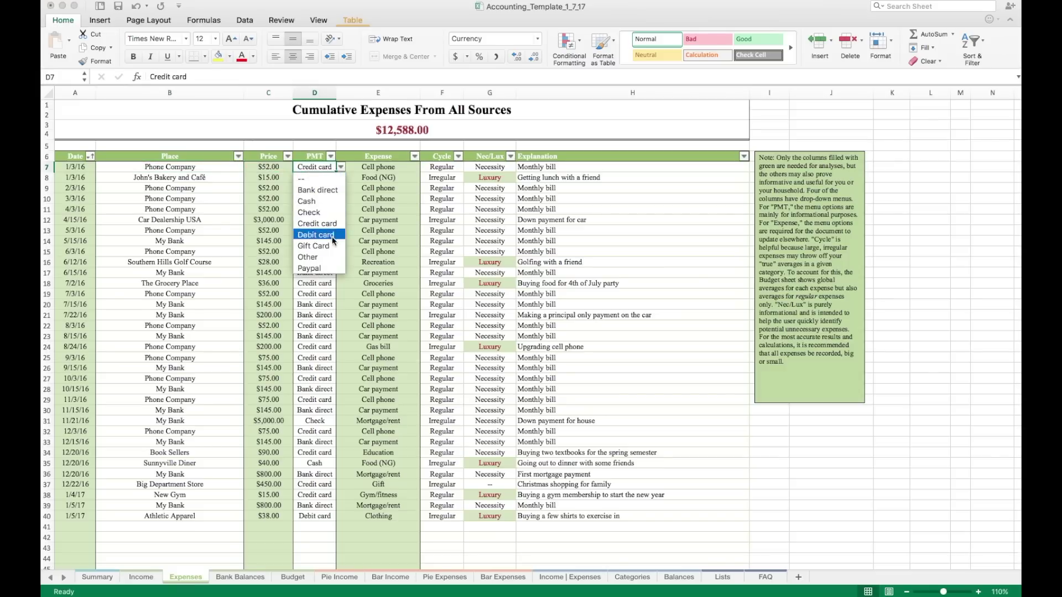
# - Close the payment list, browse E7's expense categories keeping Cell phone, then select the Cycle cell
pyautogui.click(372, 225)
pyautogui.click(408, 166)
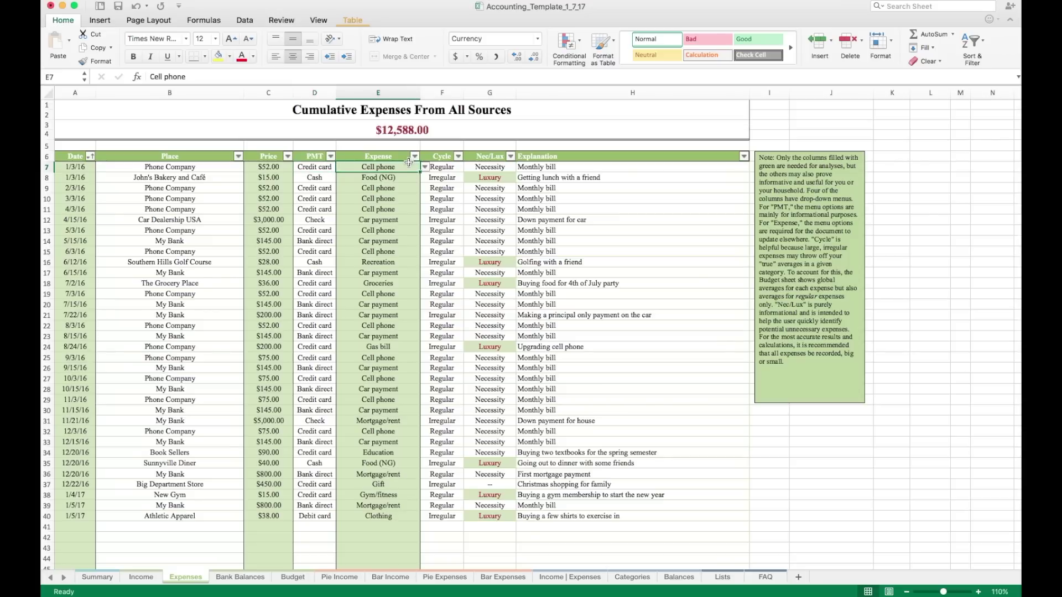
pyautogui.click(425, 167)
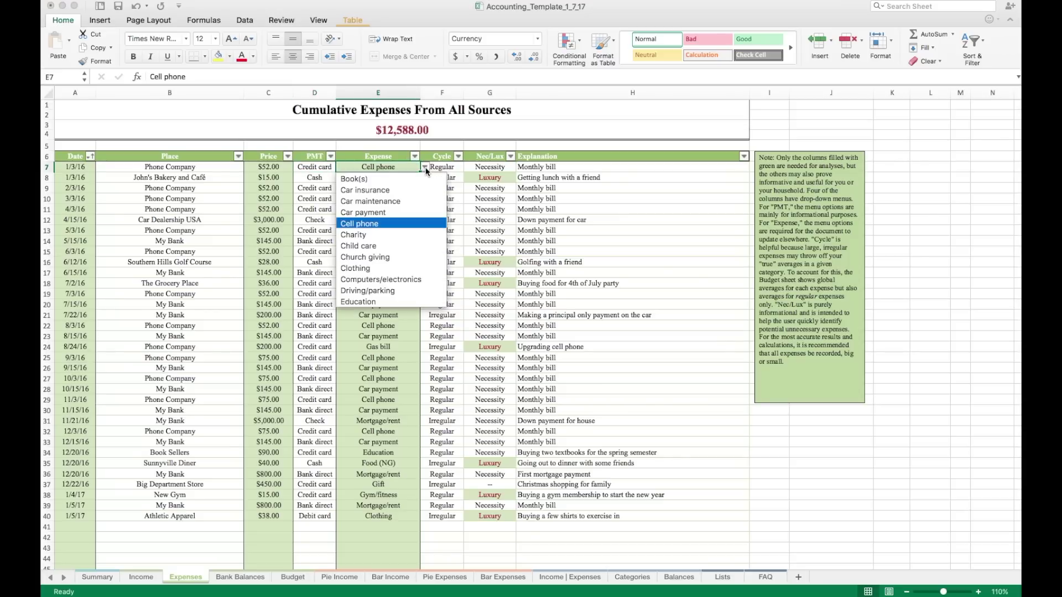
pyautogui.scroll(-2, 400, 222)
pyautogui.scroll(-6, 399, 218)
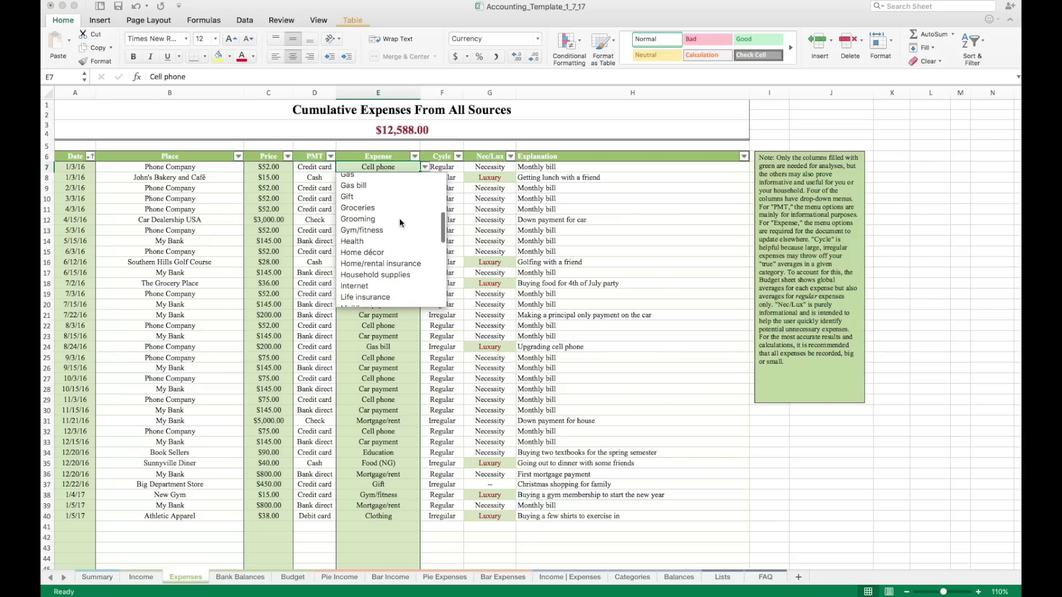
pyautogui.scroll(-2, 400, 218)
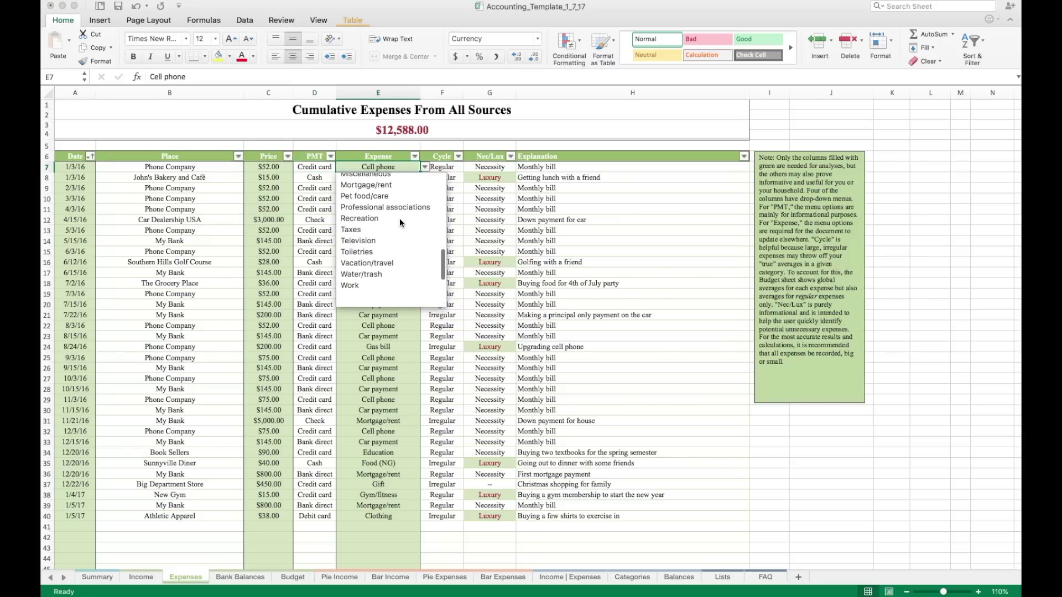
pyautogui.scroll(8, 400, 218)
pyautogui.scroll(5, 399, 218)
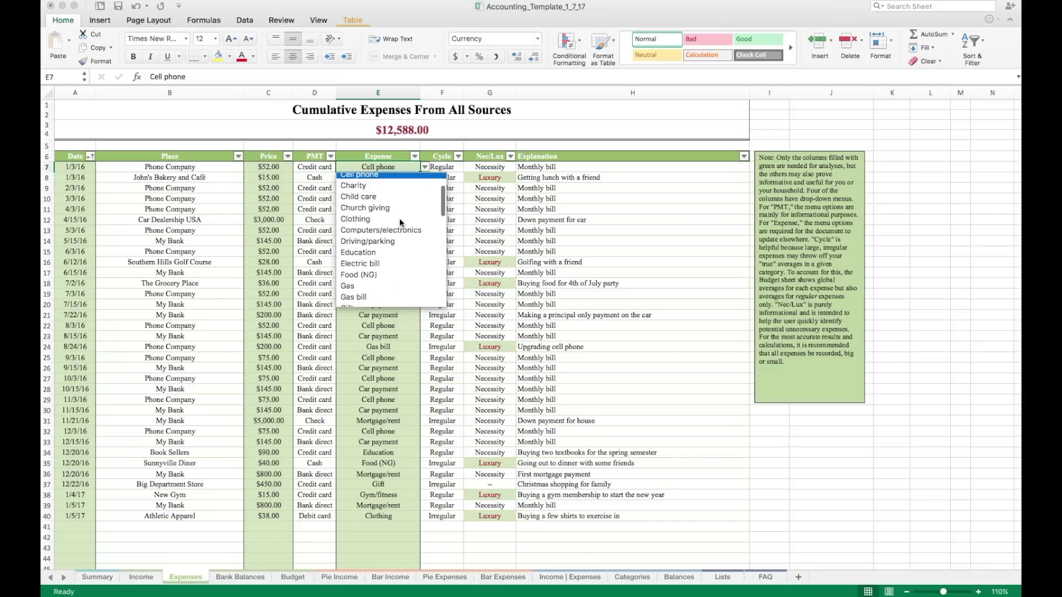
pyautogui.scroll(1, 387, 179)
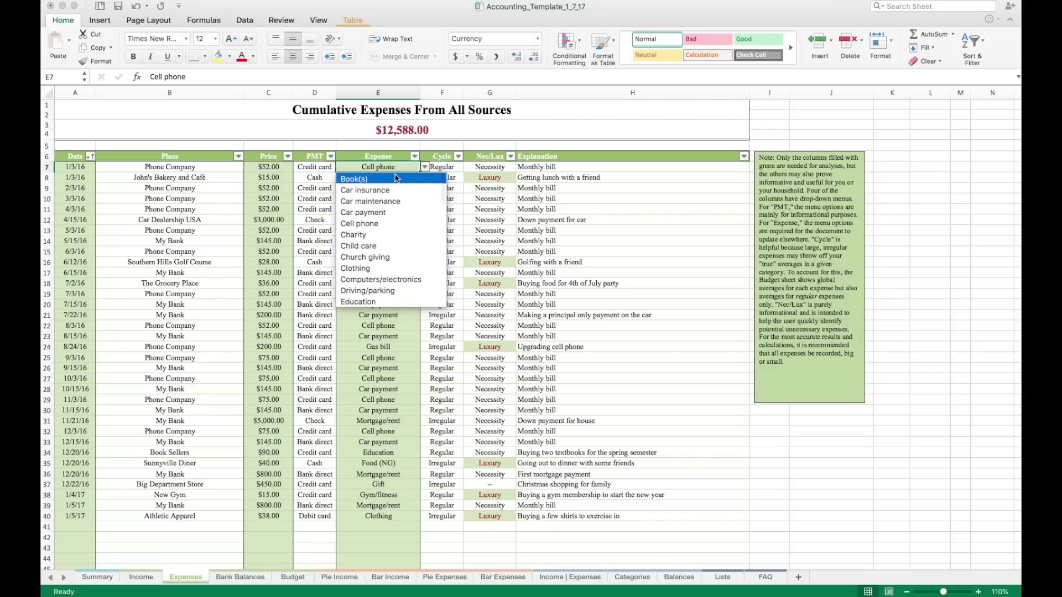
pyautogui.click(451, 169)
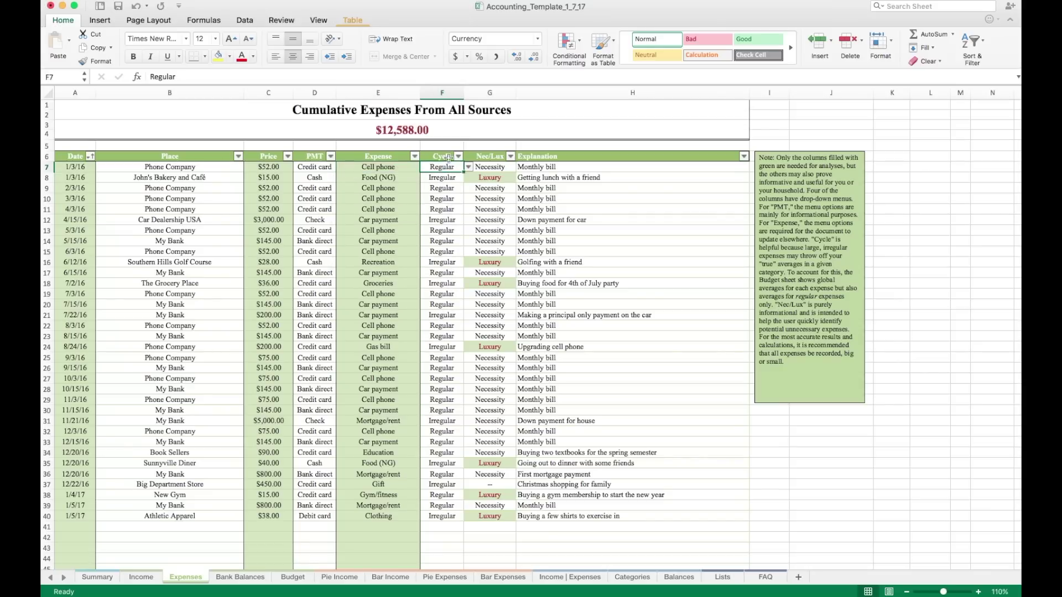
pyautogui.click(451, 170)
pyautogui.click(469, 168)
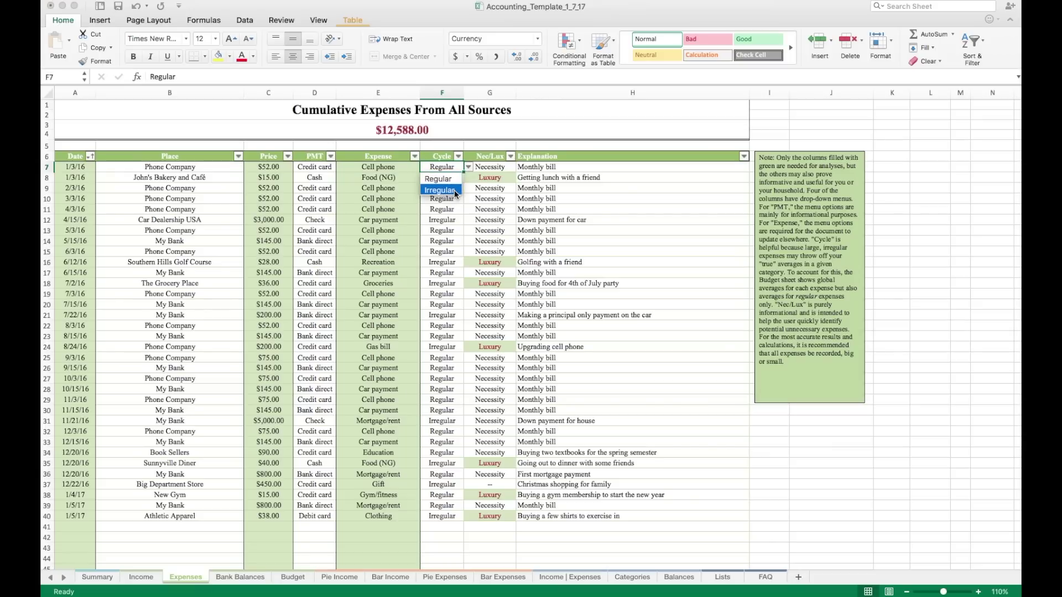
pyautogui.press('Escape')
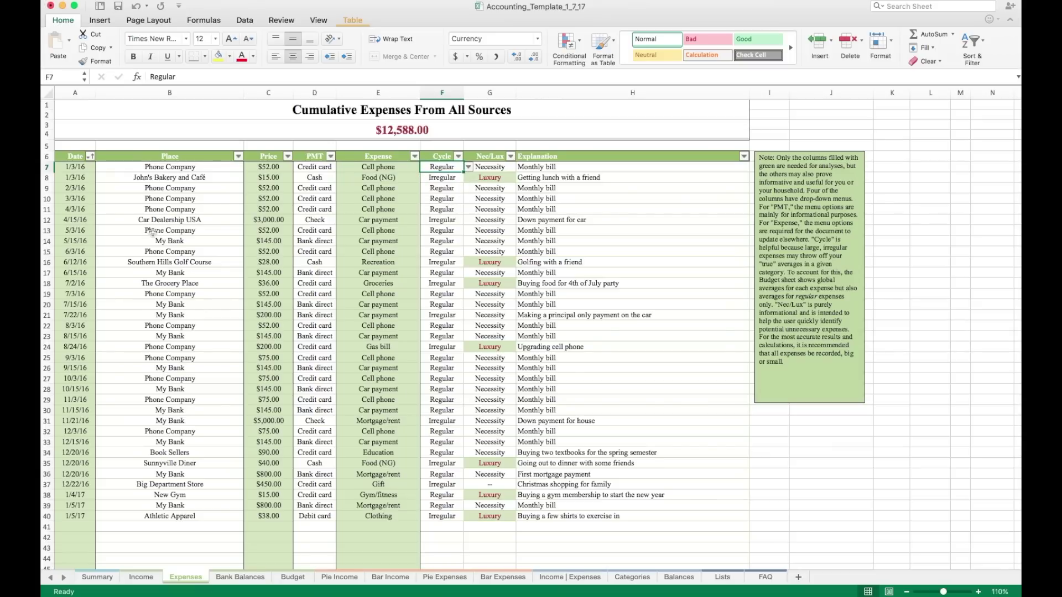
pyautogui.moveTo(81, 221); pyautogui.dragTo(636, 220)
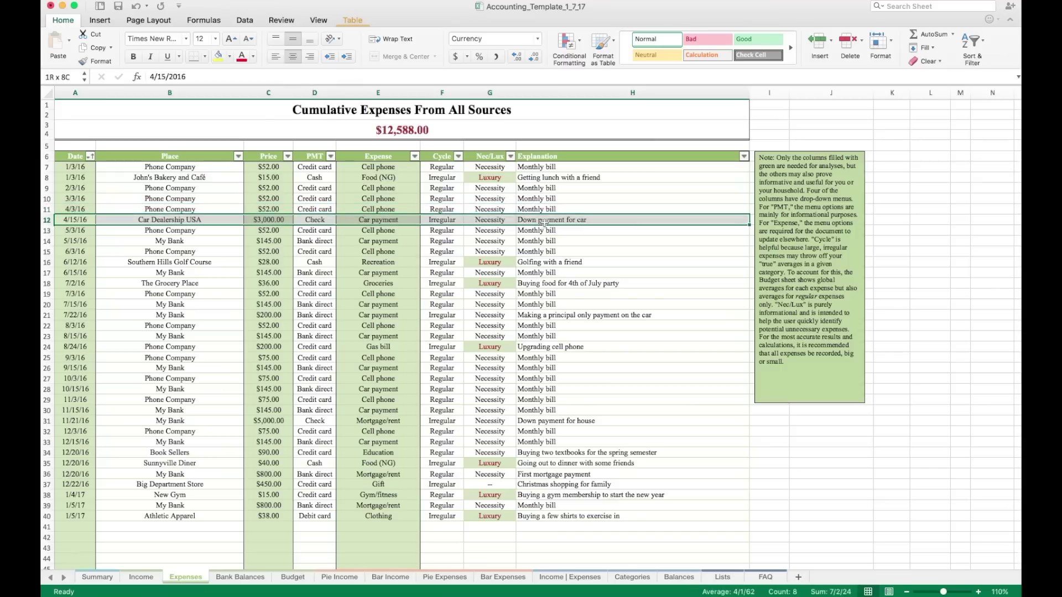
pyautogui.click(204, 232)
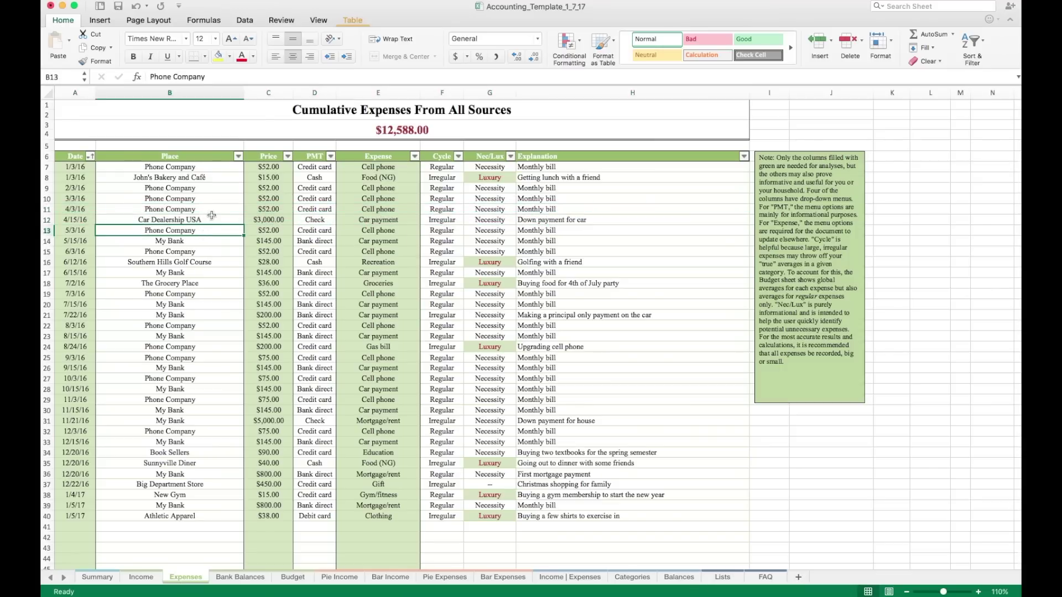
pyautogui.click(208, 220)
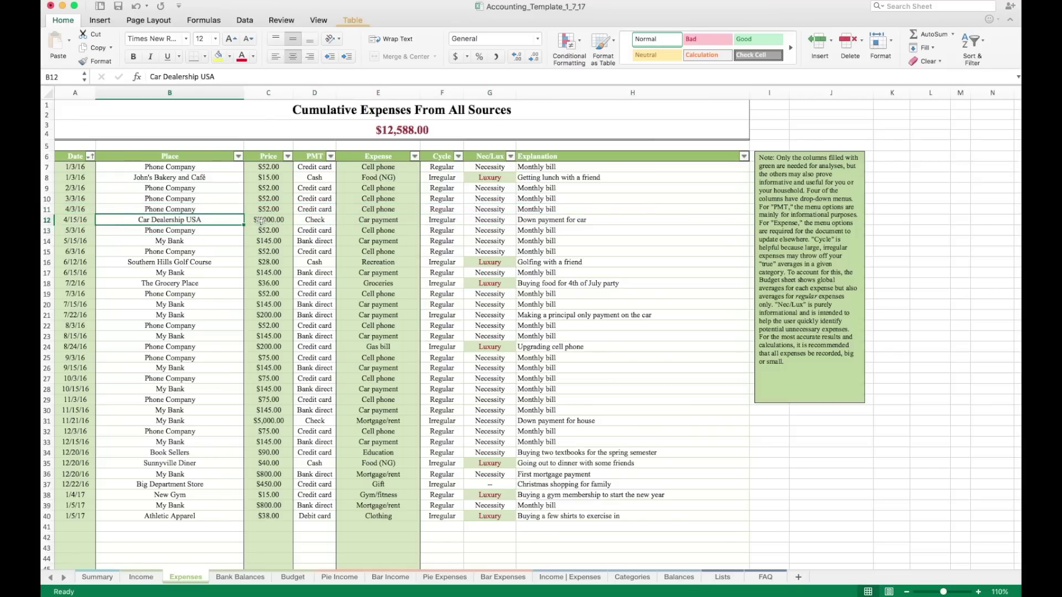
pyautogui.click(262, 221)
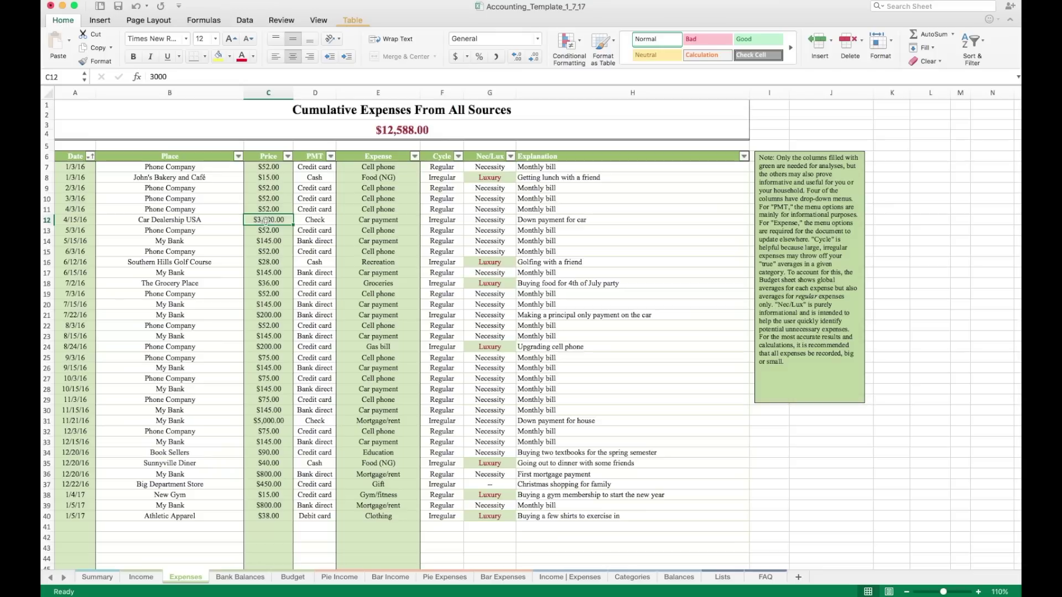
pyautogui.click(599, 220)
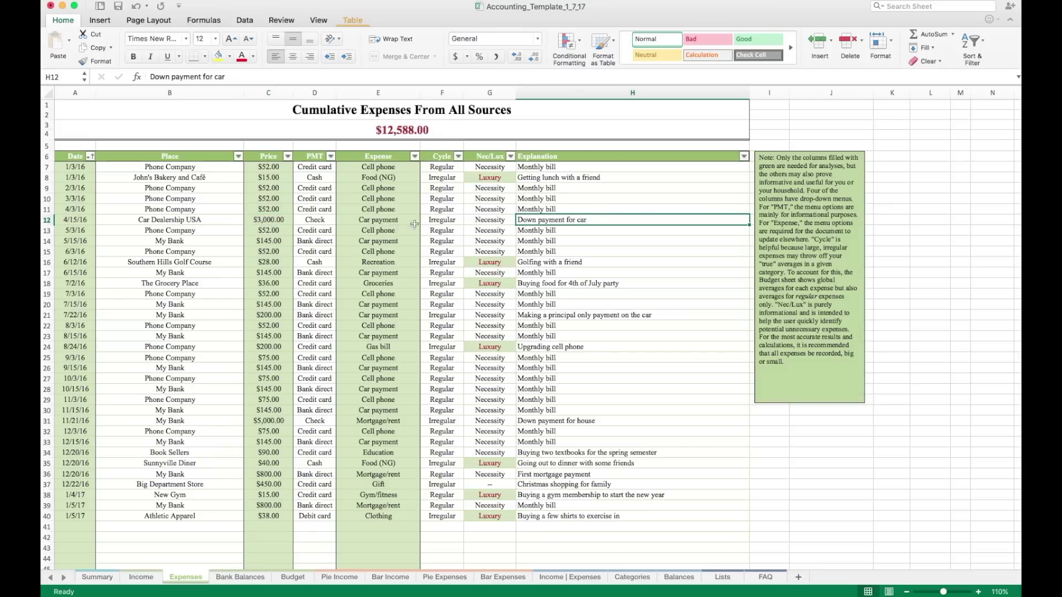
pyautogui.click(451, 220)
pyautogui.click(468, 220)
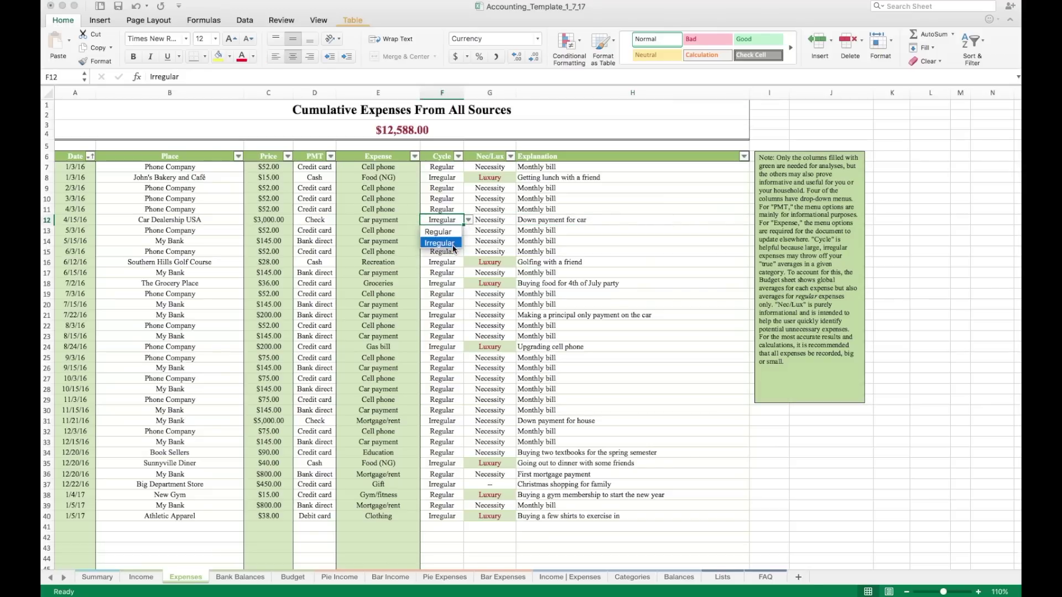
pyautogui.click(491, 220)
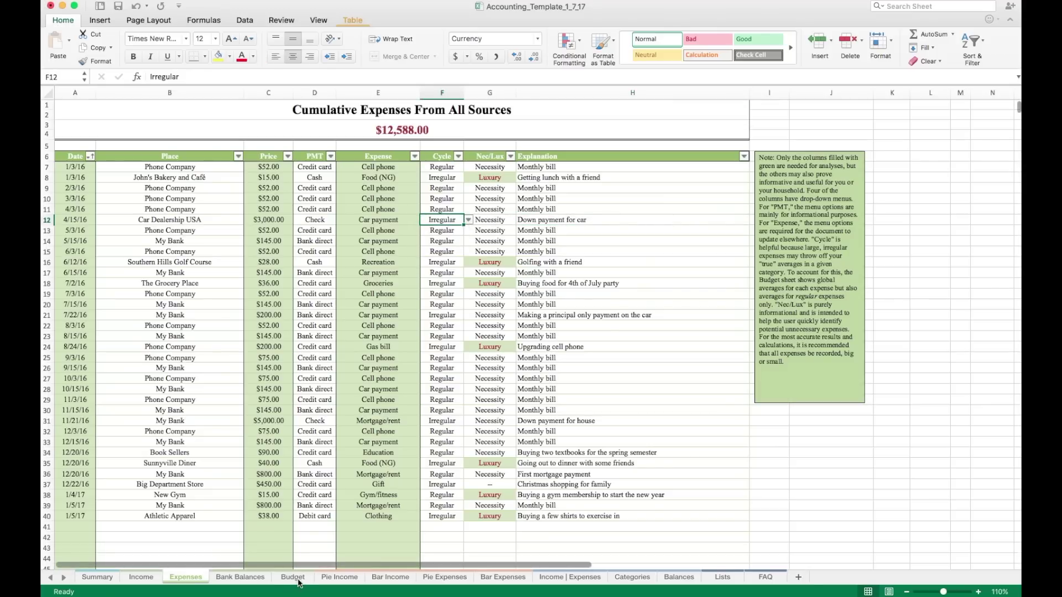
pyautogui.click(536, 219)
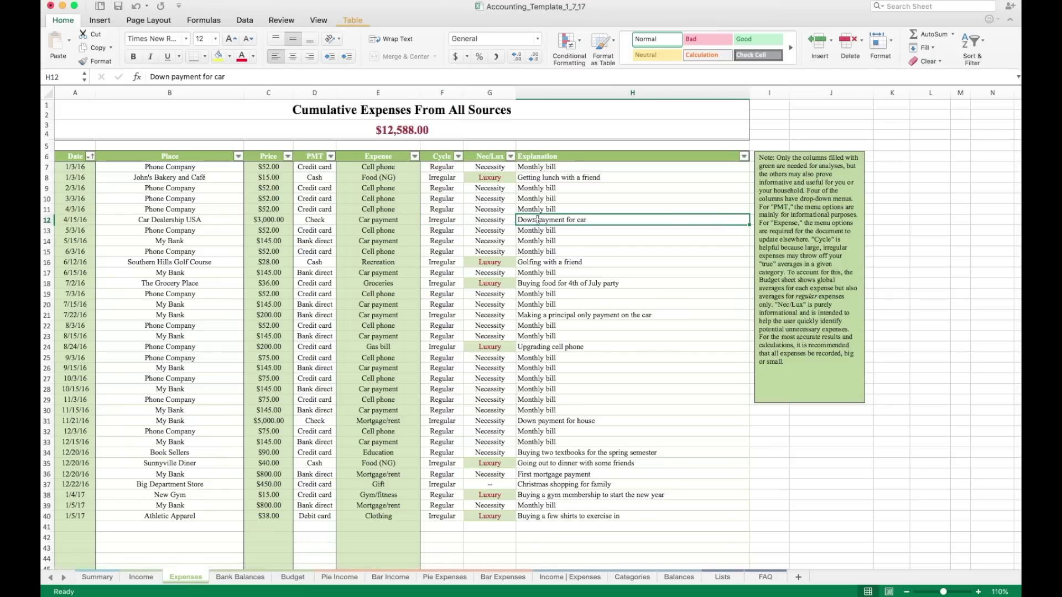
pyautogui.click(412, 221)
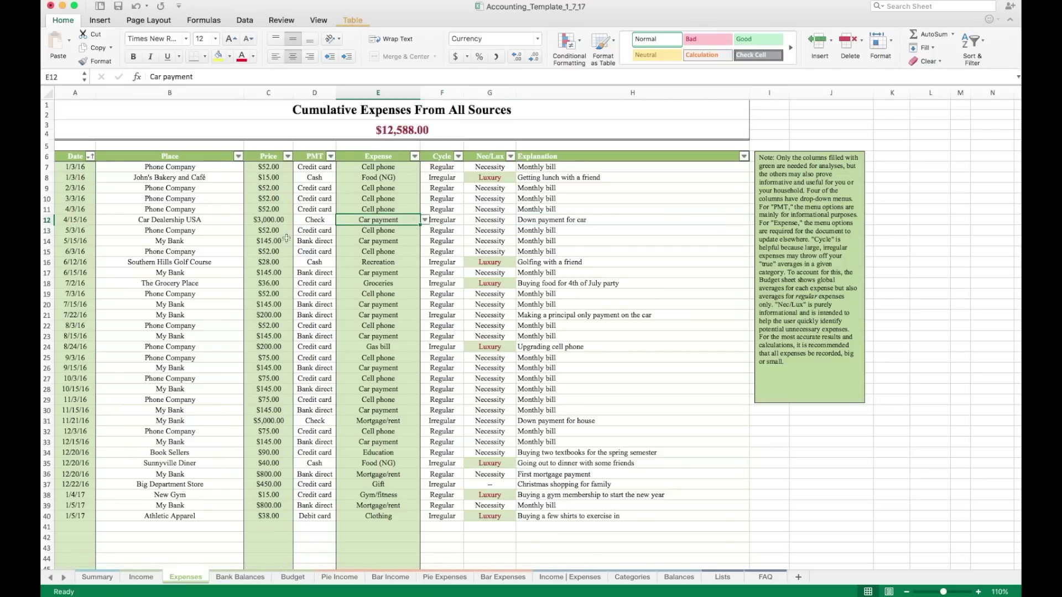
pyautogui.click(280, 221)
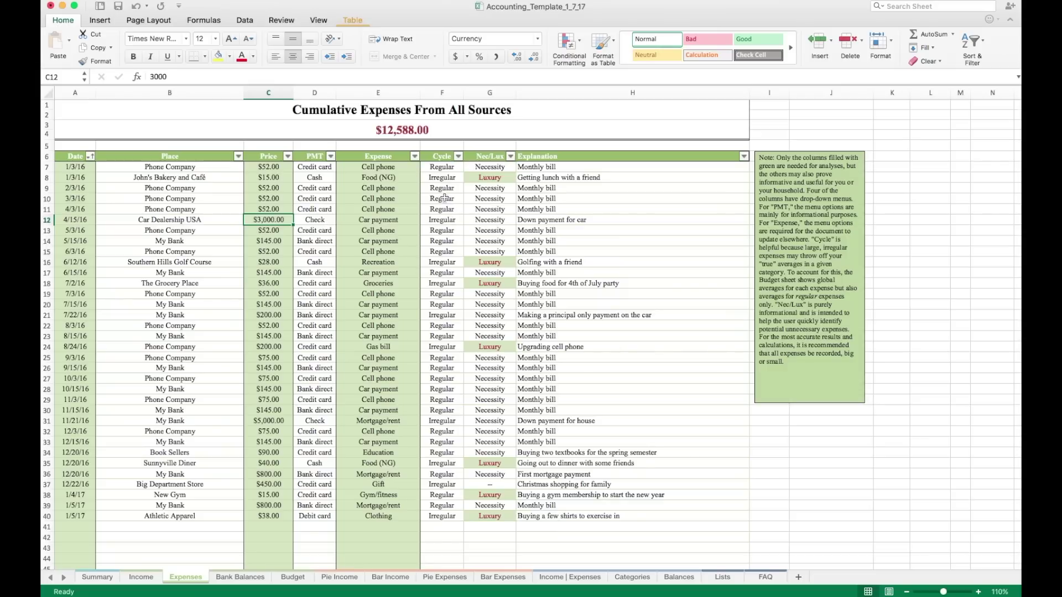
pyautogui.click(501, 168)
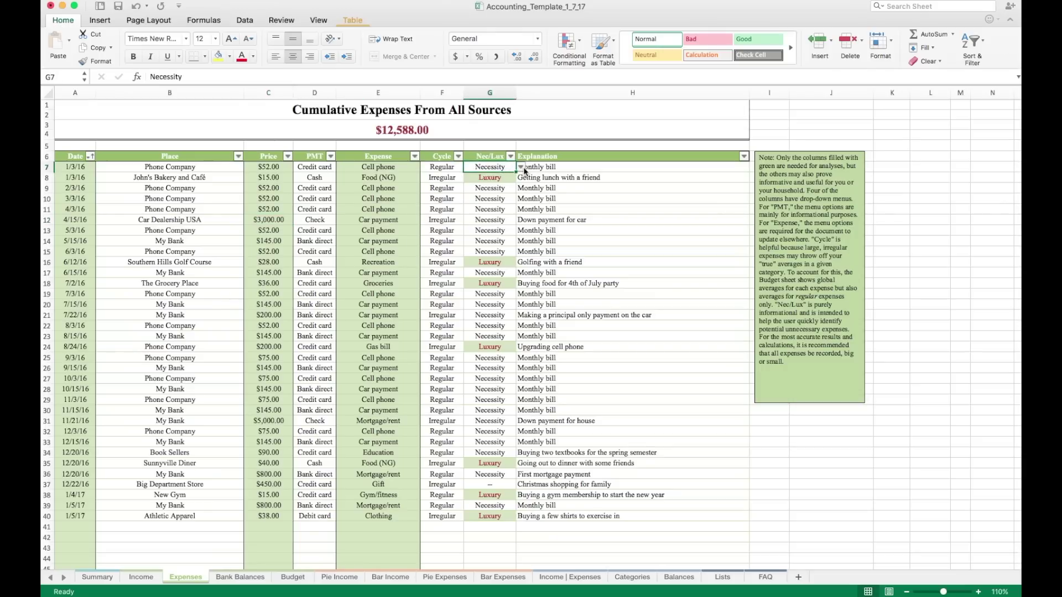
pyautogui.click(522, 168)
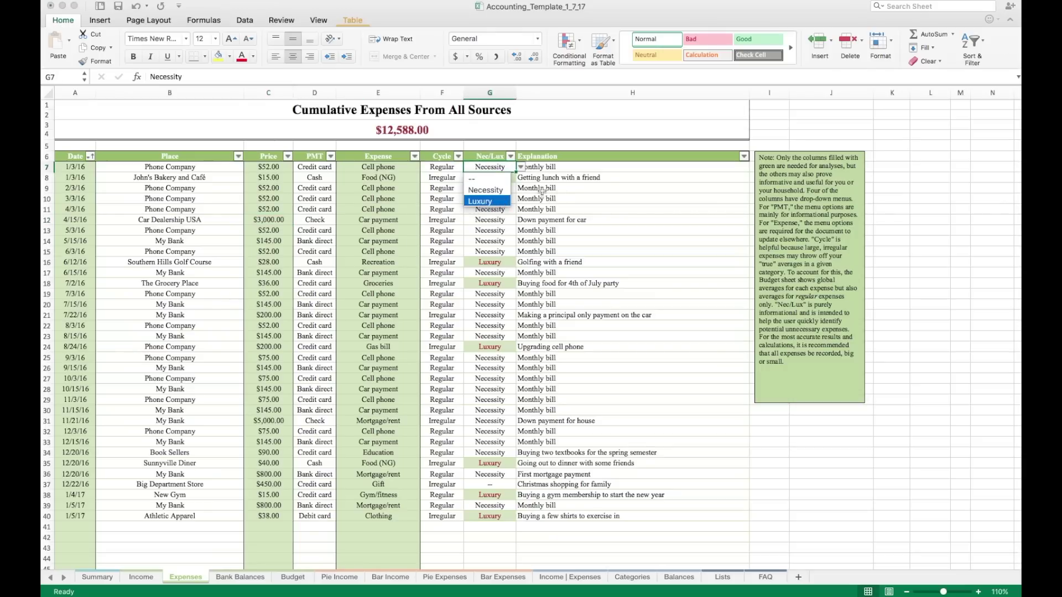
pyautogui.press('Return')
pyautogui.click(511, 157)
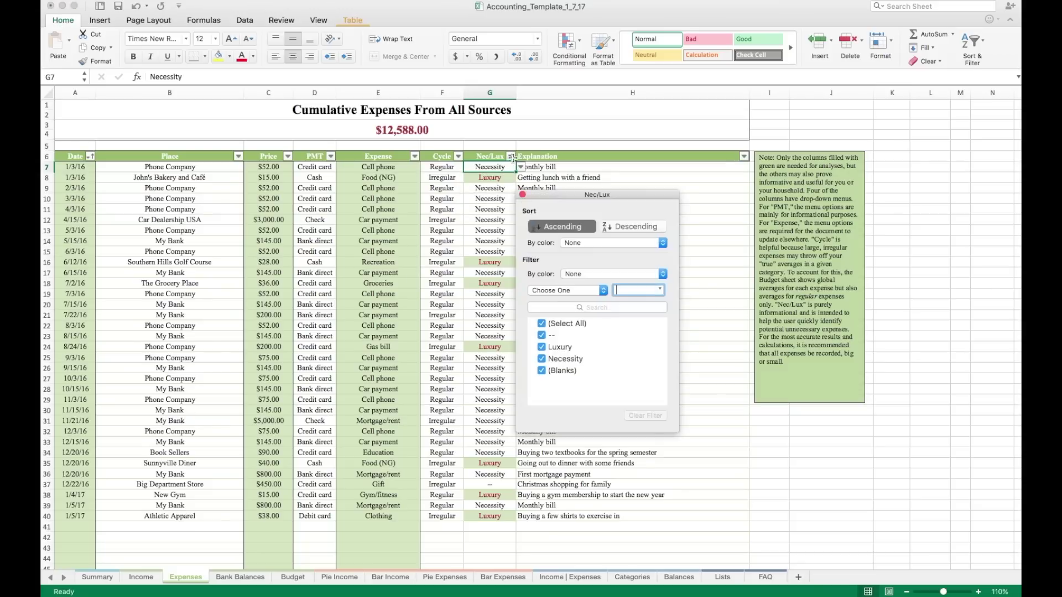
pyautogui.click(541, 324)
pyautogui.click(541, 347)
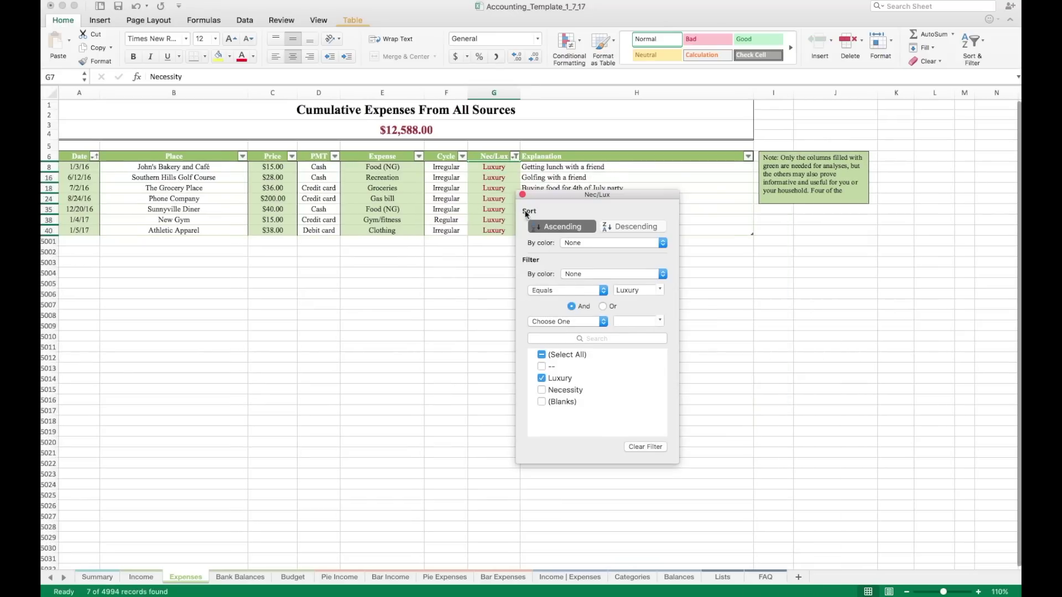
pyautogui.click(522, 195)
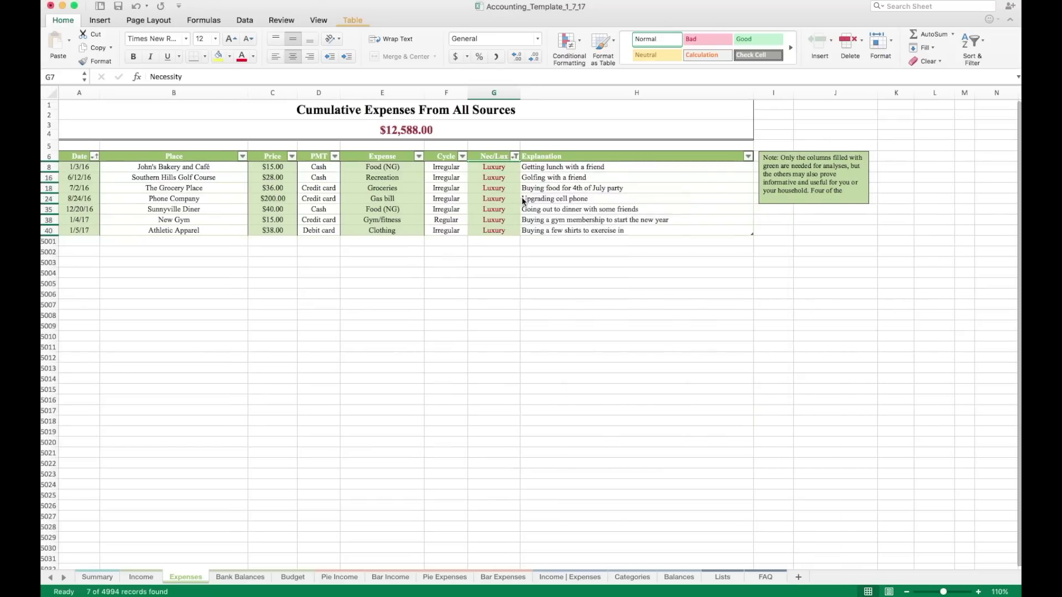
pyautogui.click(539, 170)
pyautogui.press('Down')
pyautogui.press('Down')
pyautogui.press('Down')
pyautogui.press('Down')
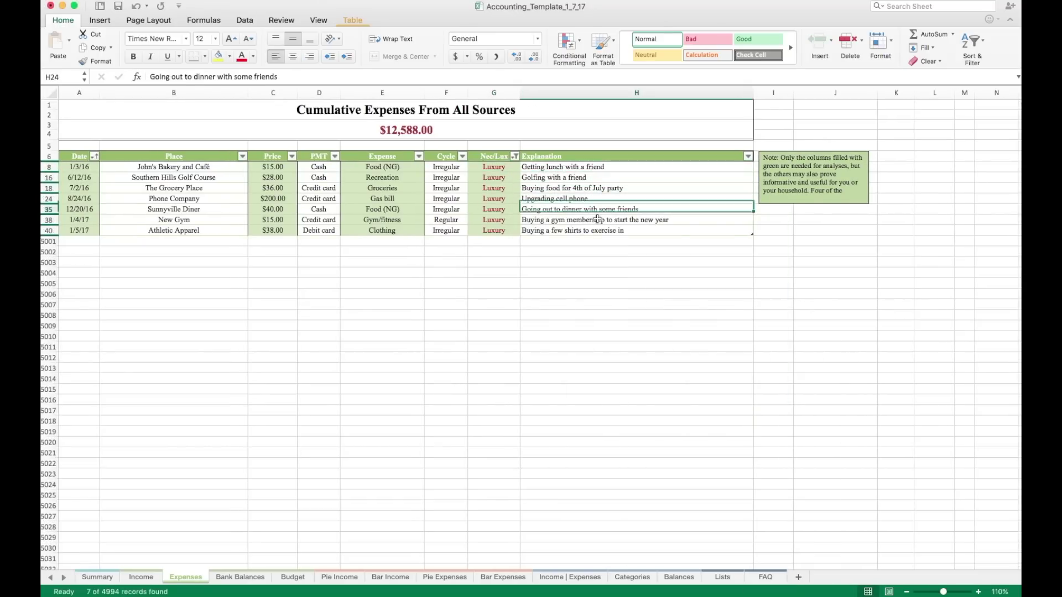
pyautogui.press('Down')
pyautogui.press('Down')
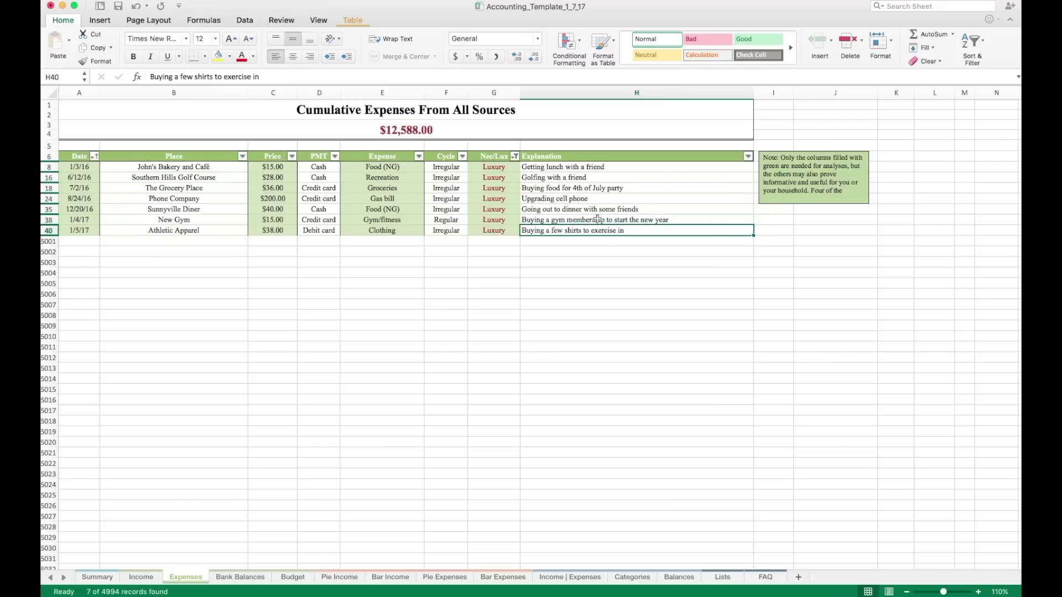
pyautogui.press('Up')
pyautogui.press('Up')
pyautogui.press('Up')
pyautogui.press('Up')
pyautogui.press('Up')
pyautogui.press('Up')
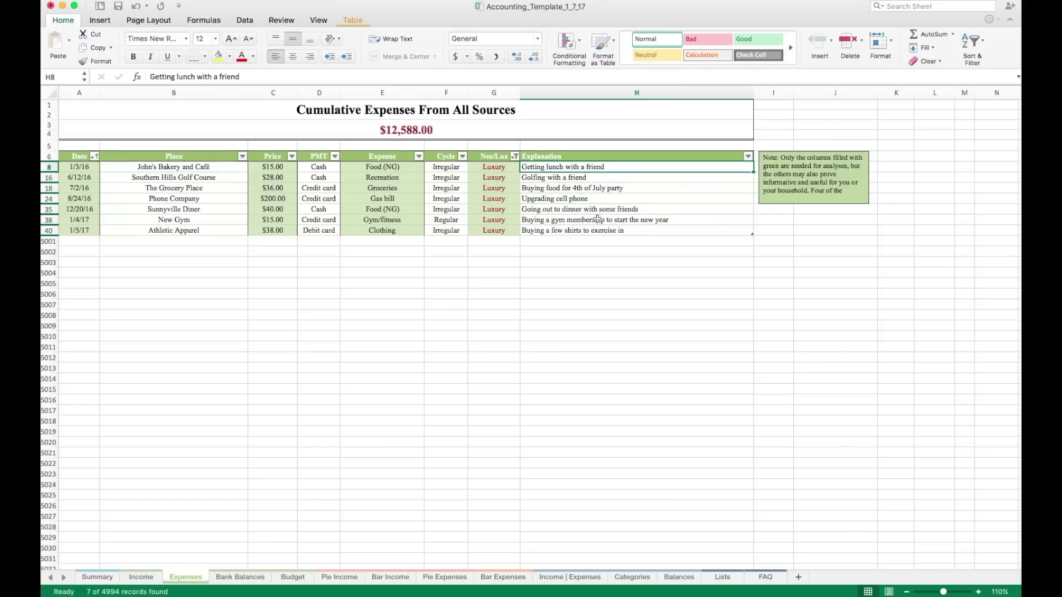
pyautogui.click(515, 156)
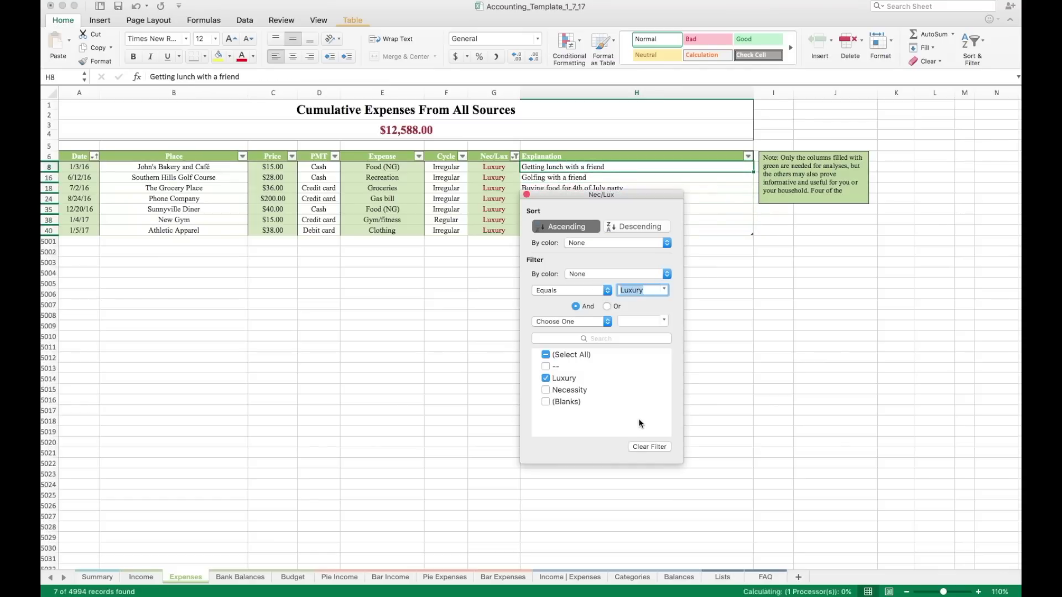
pyautogui.click(650, 447)
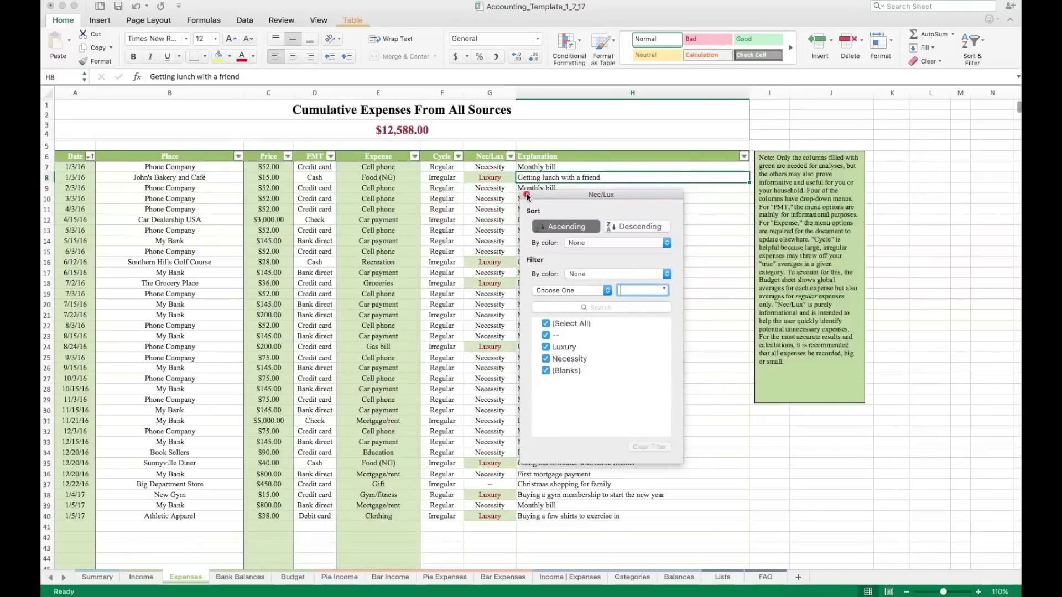
pyautogui.click(526, 194)
pyautogui.click(586, 208)
pyautogui.press('Down')
pyautogui.press('Down')
pyautogui.press('Down')
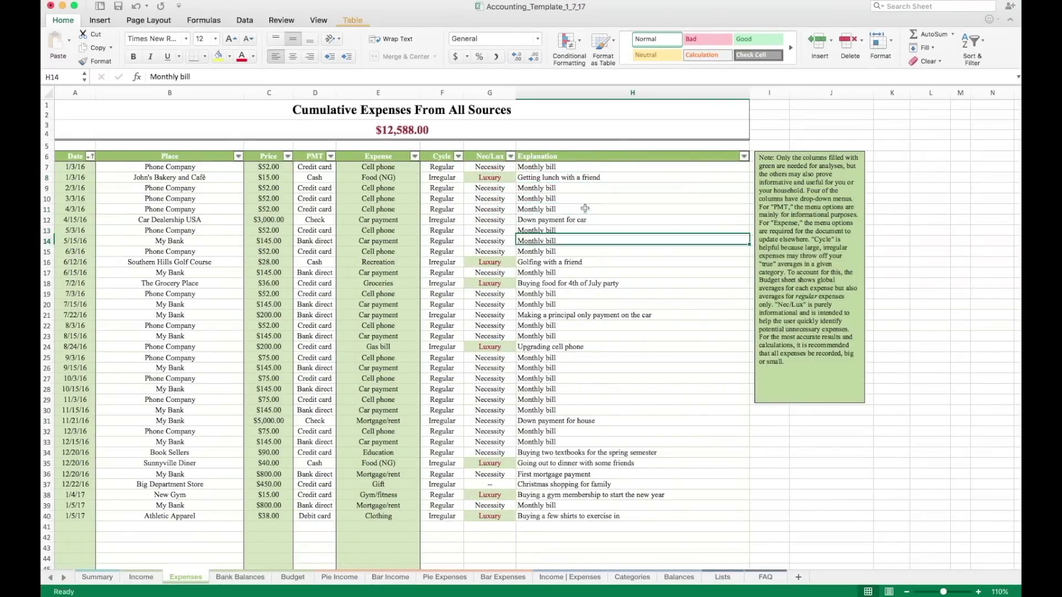
pyautogui.press('Down')
pyautogui.press('Down')
pyautogui.press('Down')
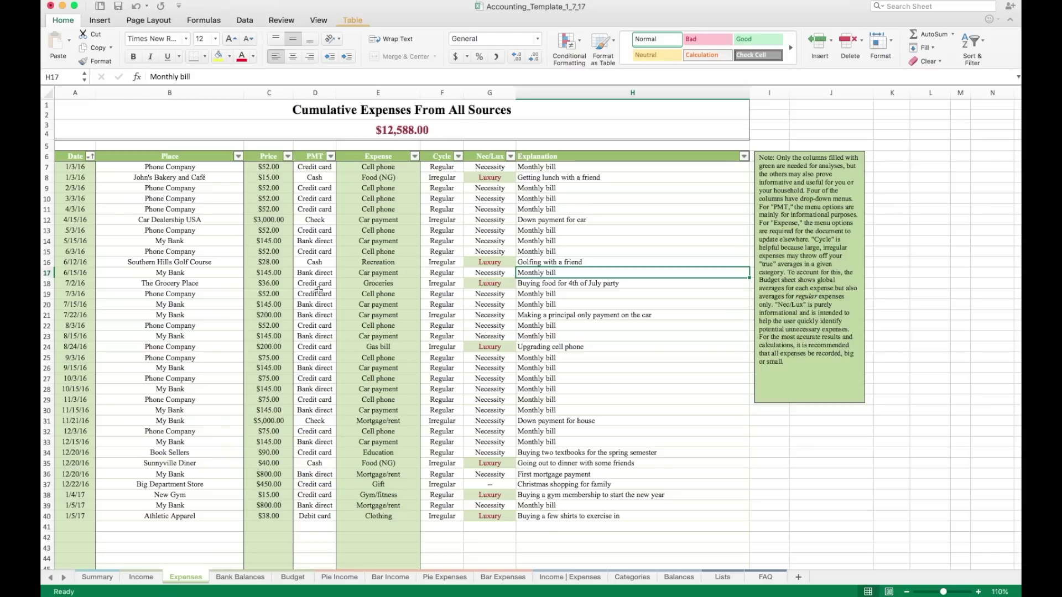
pyautogui.click(240, 578)
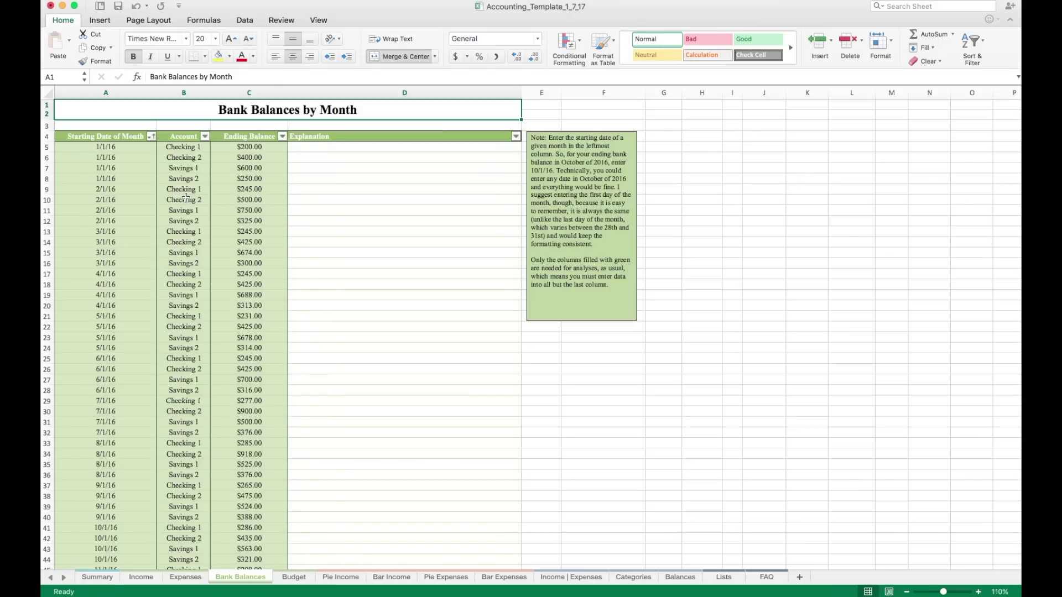
pyautogui.click(131, 149)
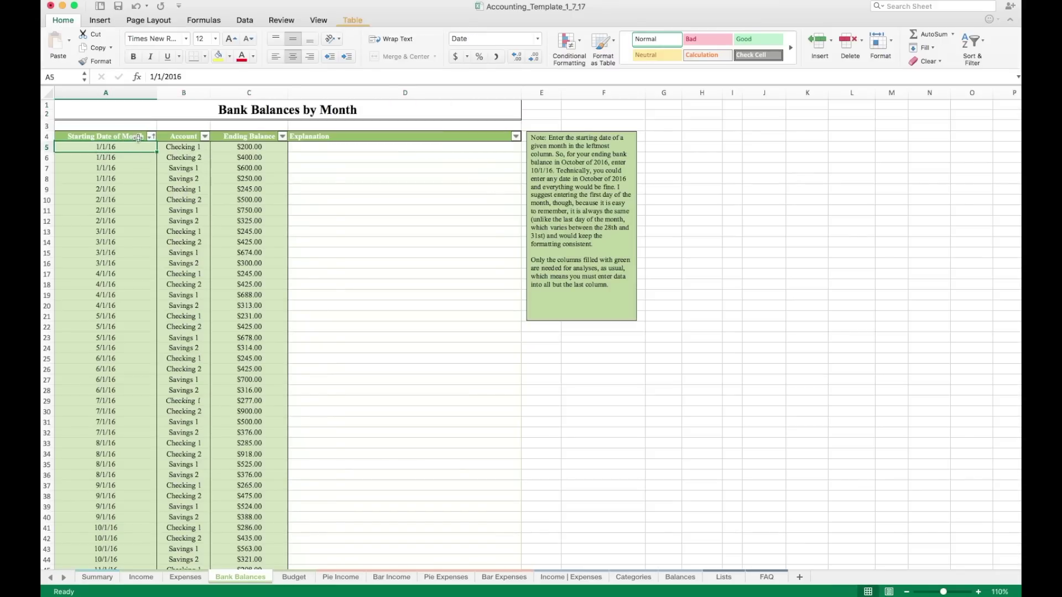
pyautogui.click(193, 137)
pyautogui.click(235, 134)
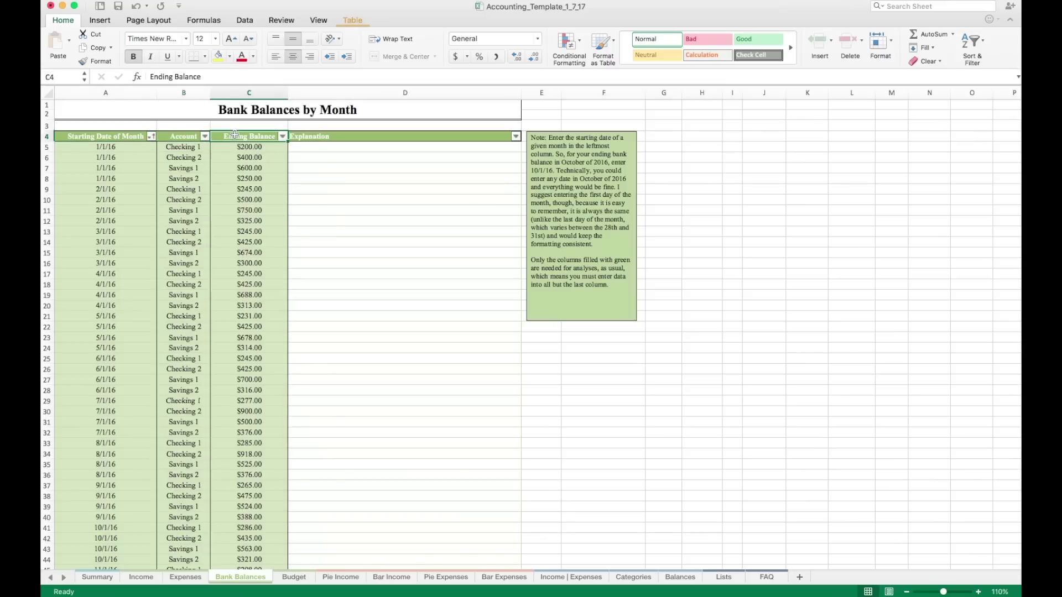
pyautogui.click(128, 137)
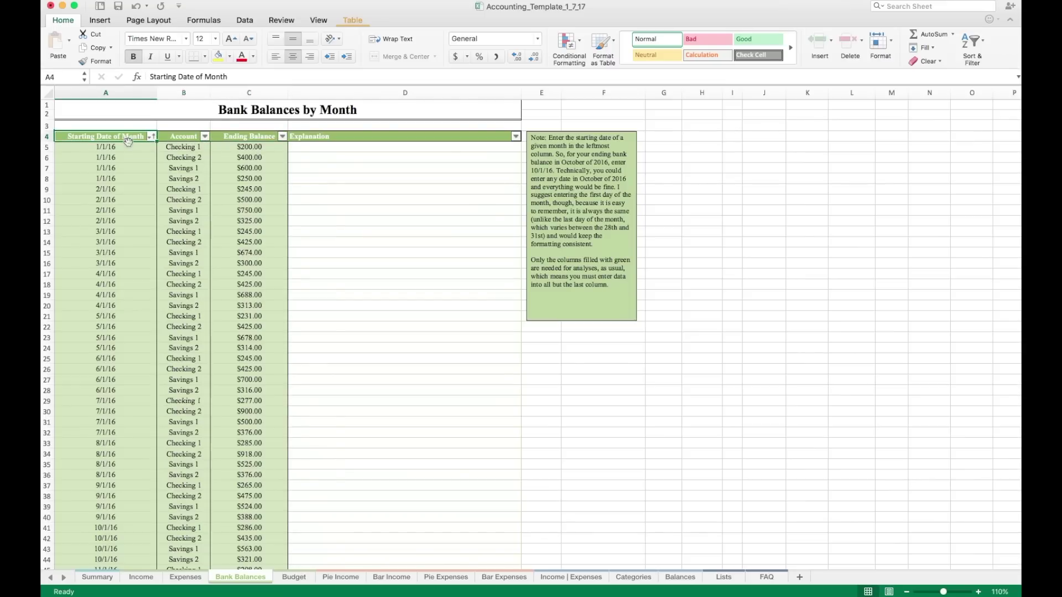
pyautogui.click(130, 145)
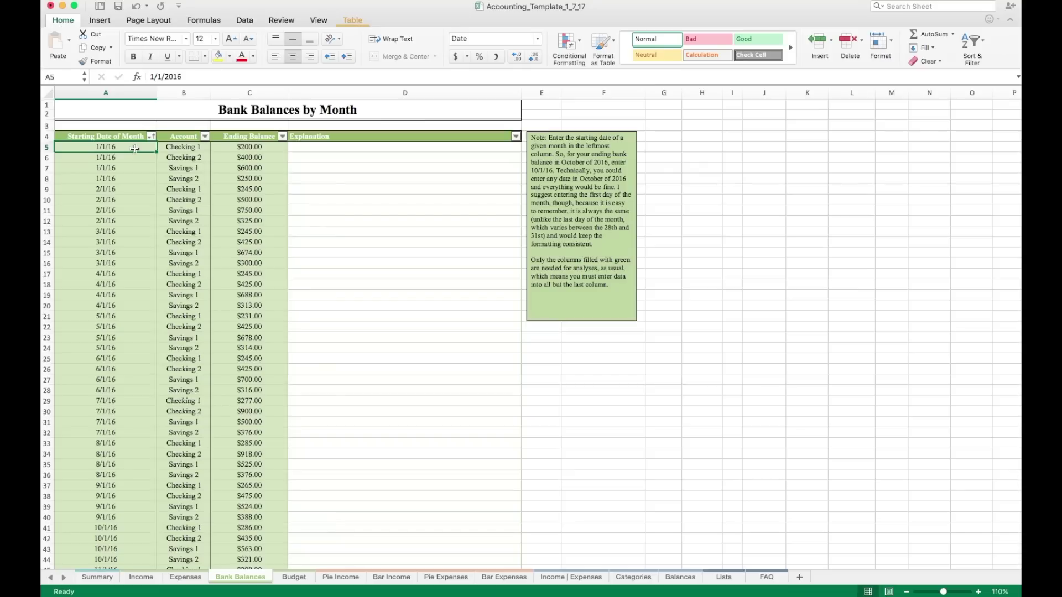
pyautogui.click(171, 147)
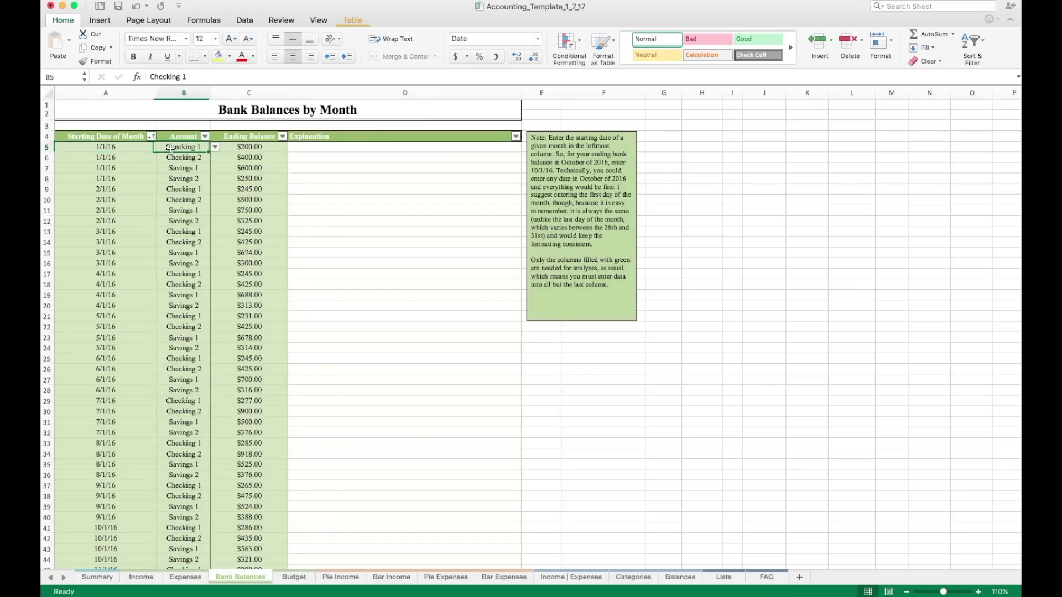
pyautogui.click(215, 148)
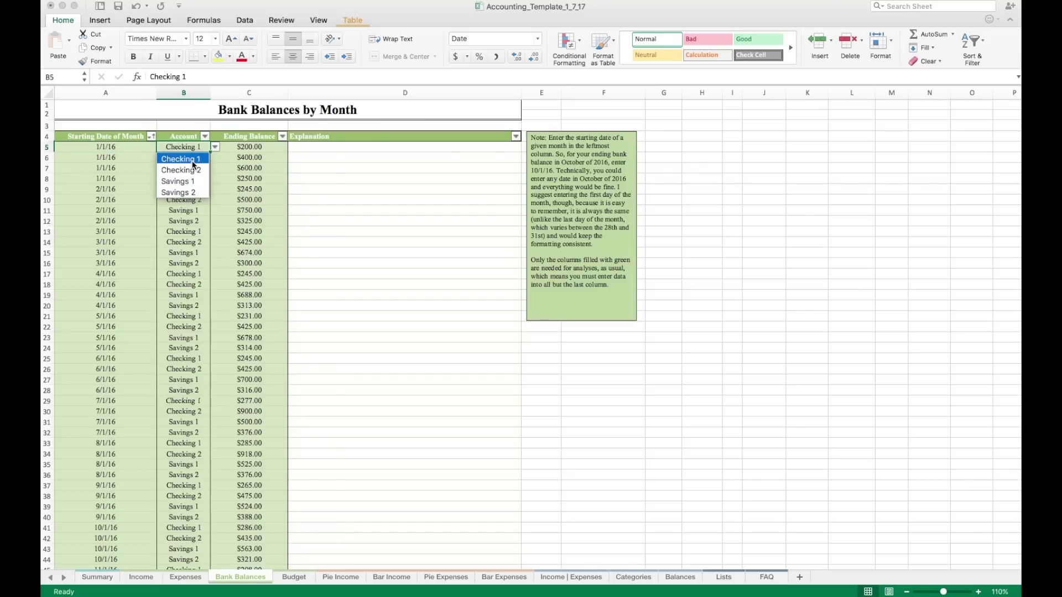
pyautogui.click(193, 159)
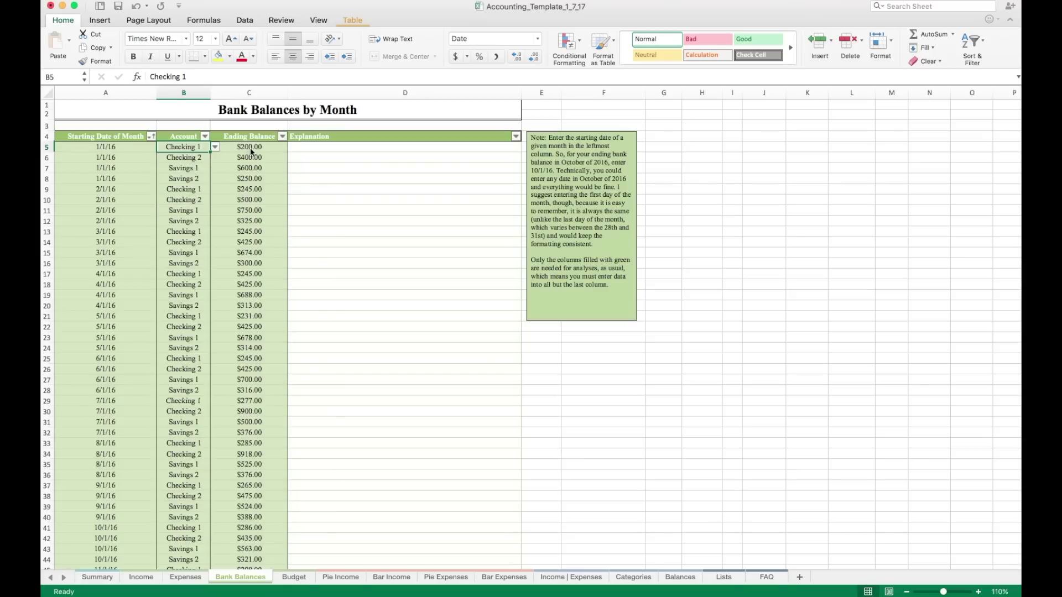
pyautogui.click(252, 152)
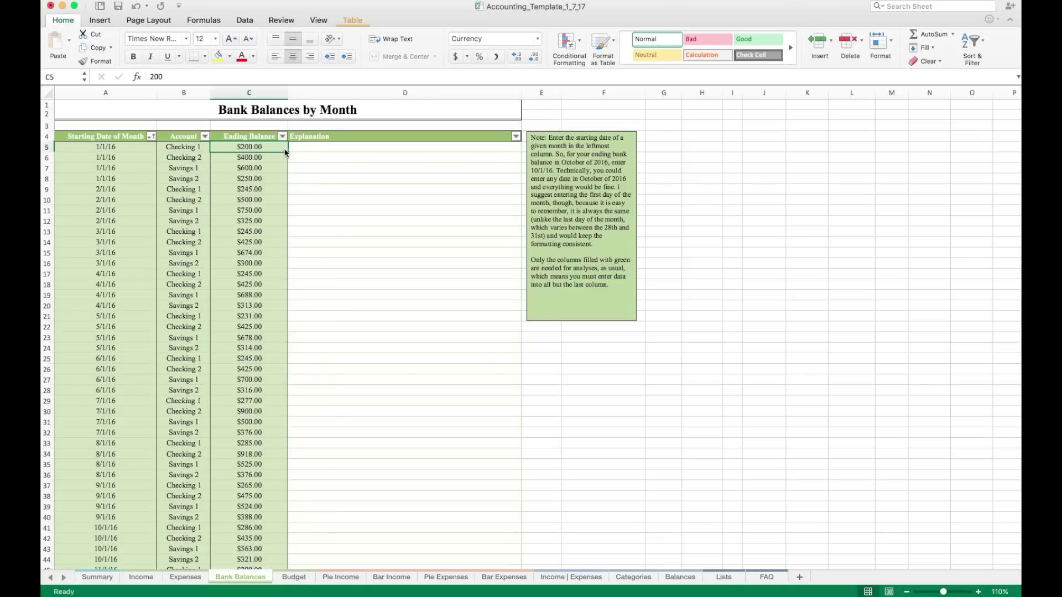
pyautogui.moveTo(143, 150); pyautogui.dragTo(233, 177)
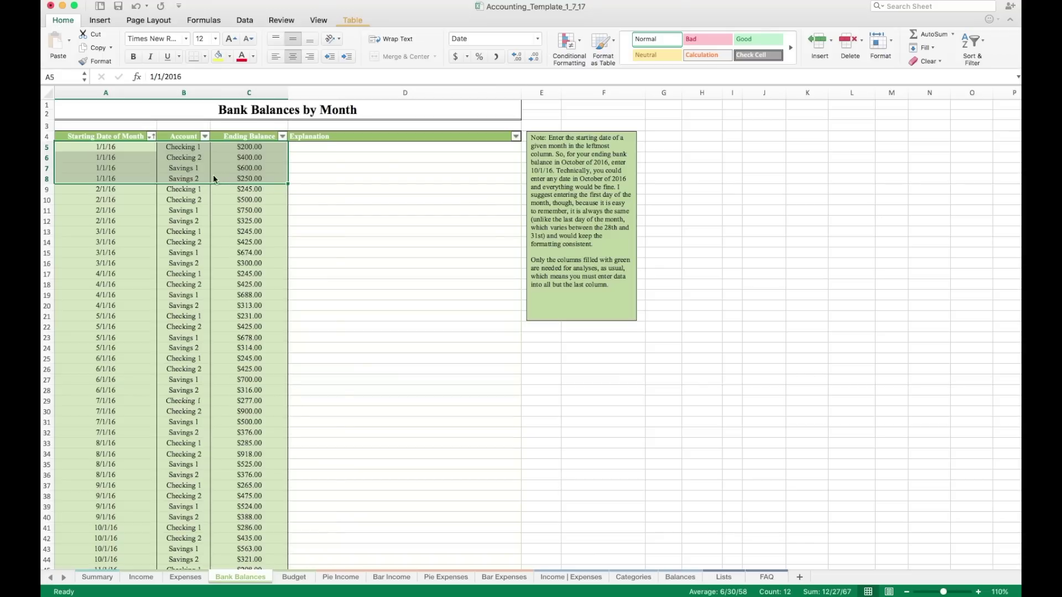
pyautogui.moveTo(145, 191); pyautogui.dragTo(270, 220)
pyautogui.moveTo(145, 236); pyautogui.dragTo(252, 265)
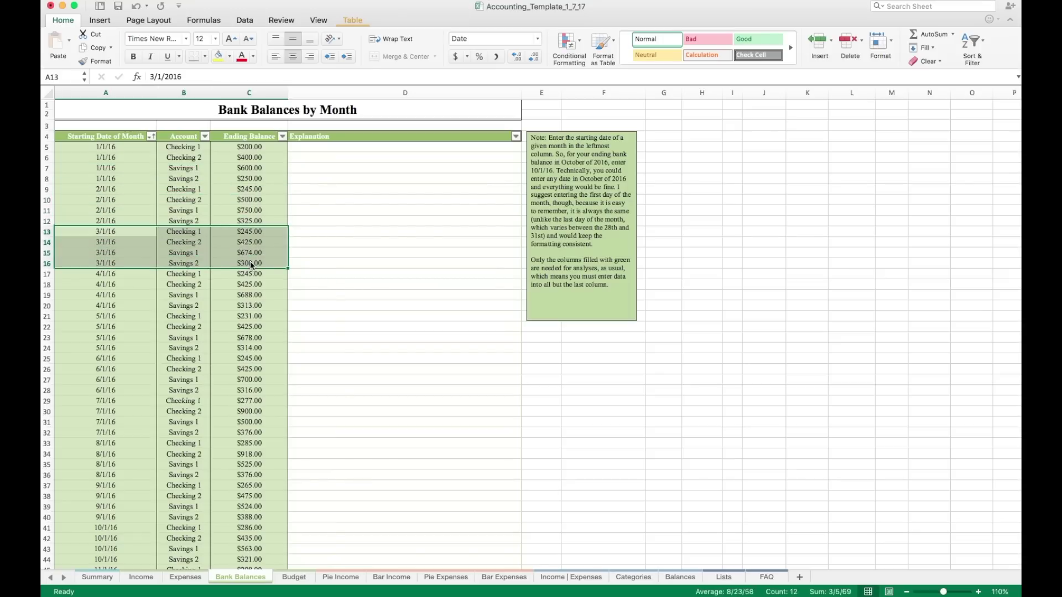
pyautogui.click(113, 148)
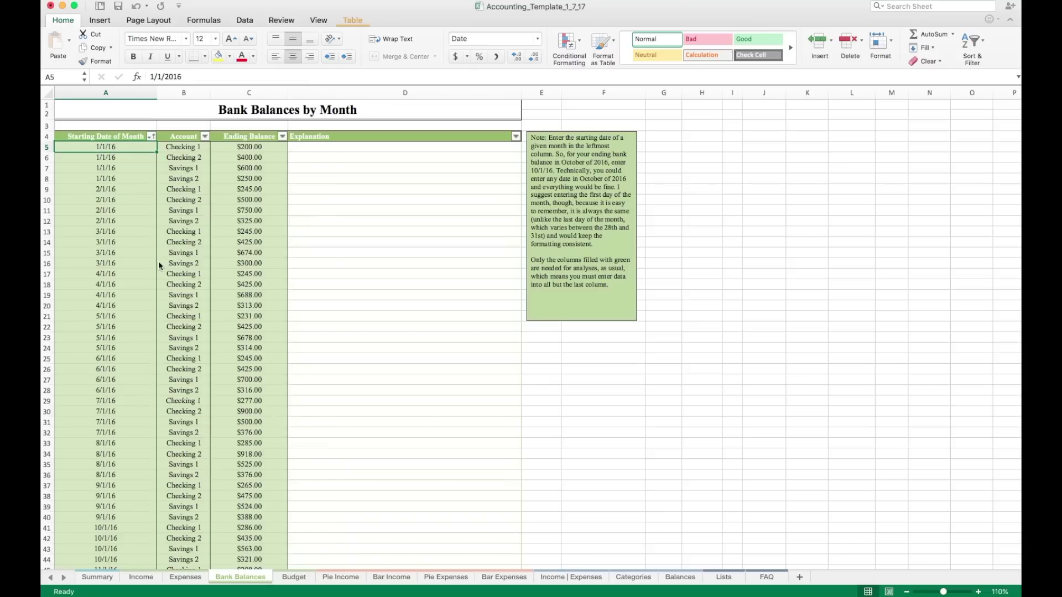
# - Go to the Budget sheet and select the Book(s) category
pyautogui.click(296, 578)
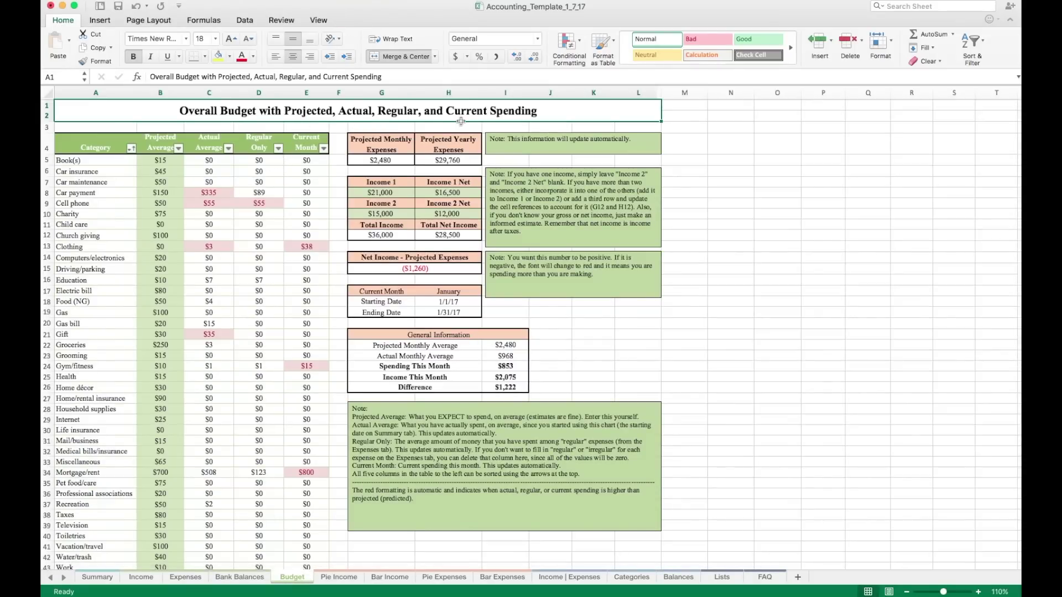
pyautogui.click(104, 165)
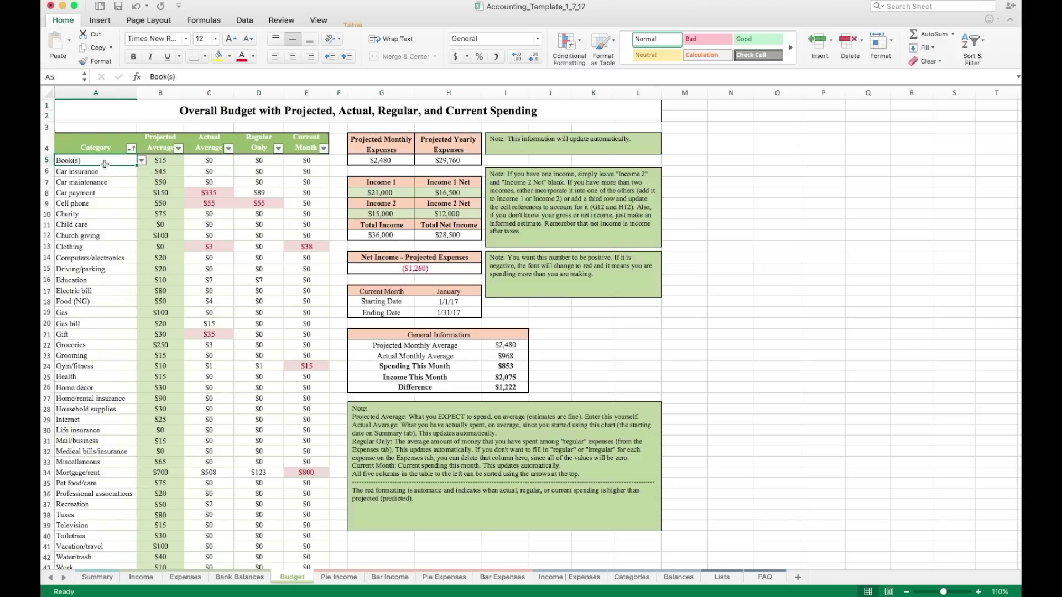
pyautogui.scroll(-2, 104, 164)
pyautogui.scroll(2, 105, 164)
# - Step through the Projected Average values from Car payment to Cell phone, then the Actual Average heading
pyautogui.click(164, 144)
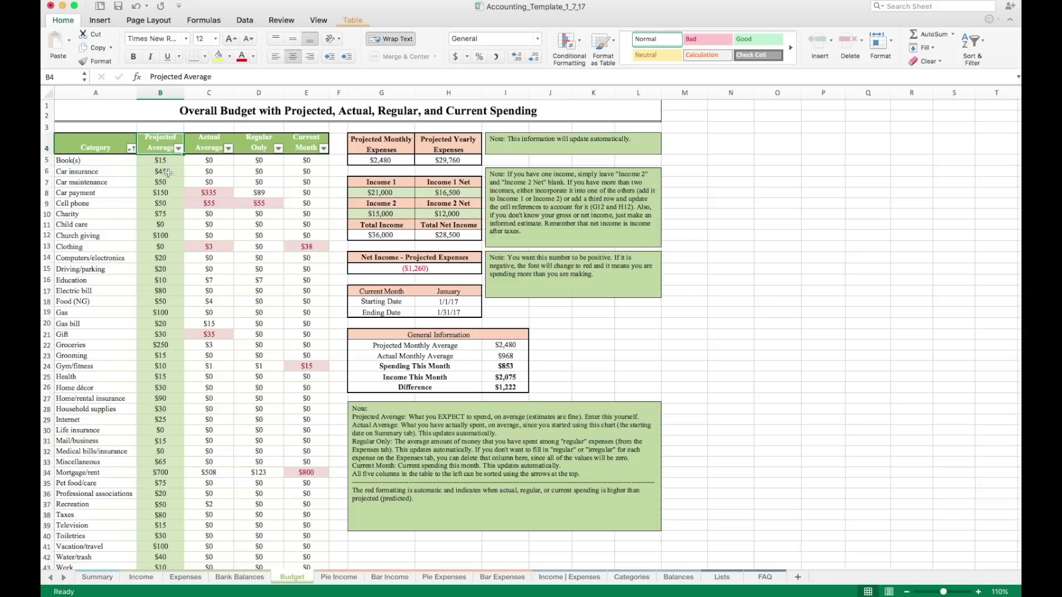
pyautogui.press('Down')
pyautogui.press('Down')
pyautogui.press('Down')
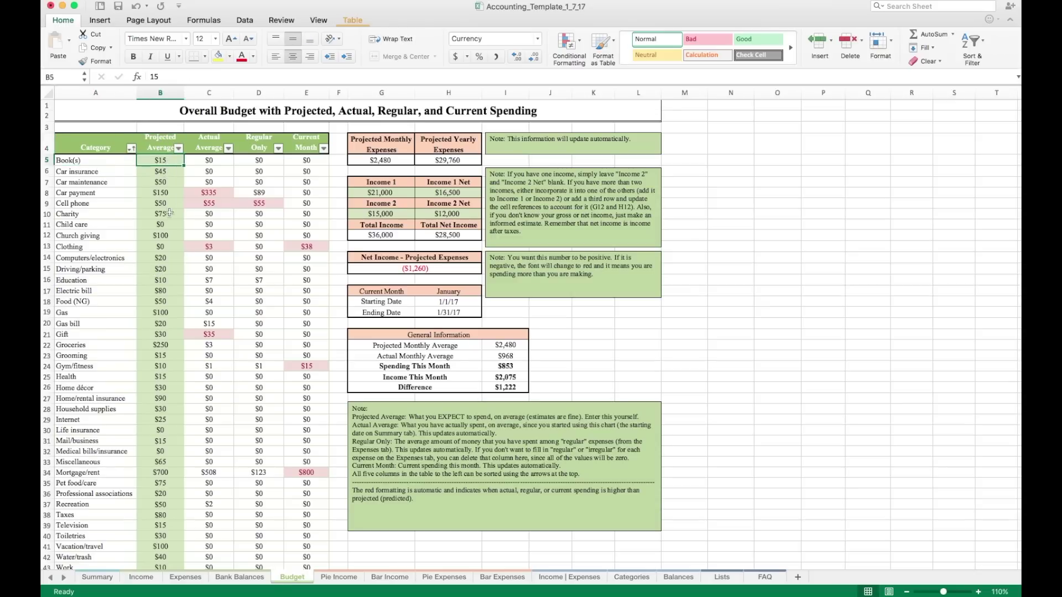
pyautogui.press('Down')
pyautogui.press('Down')
pyautogui.press('Down')
pyautogui.press('Down')
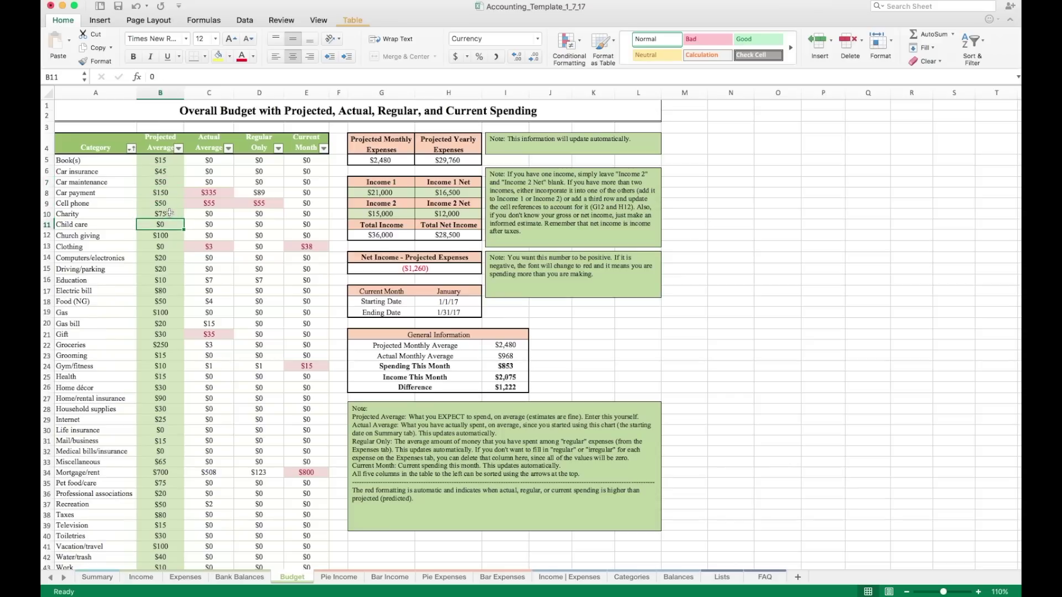
pyautogui.press('Up')
pyautogui.press('Up')
pyautogui.press('Up')
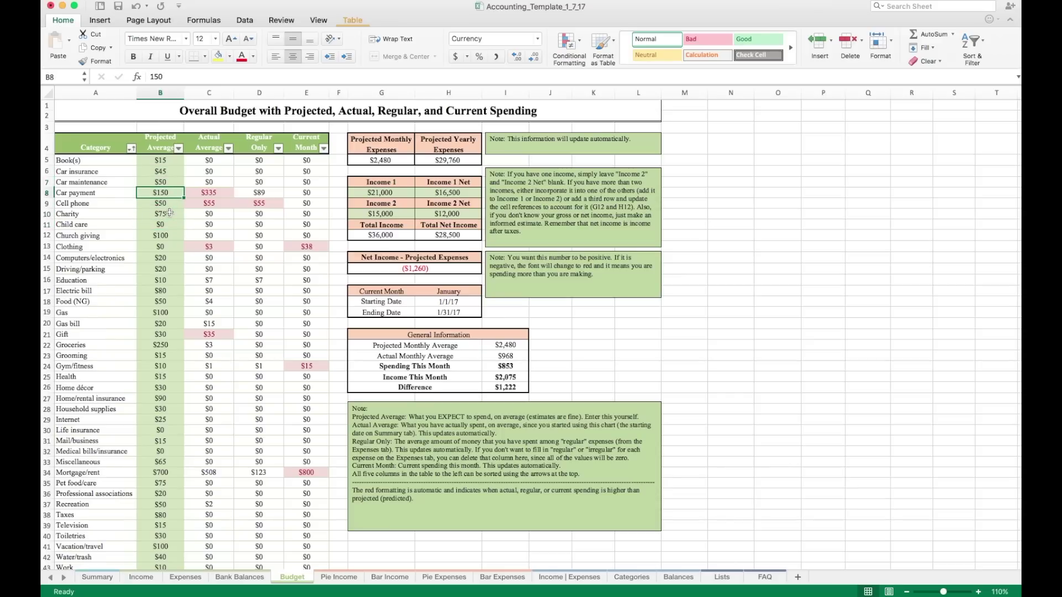
pyautogui.press('Down')
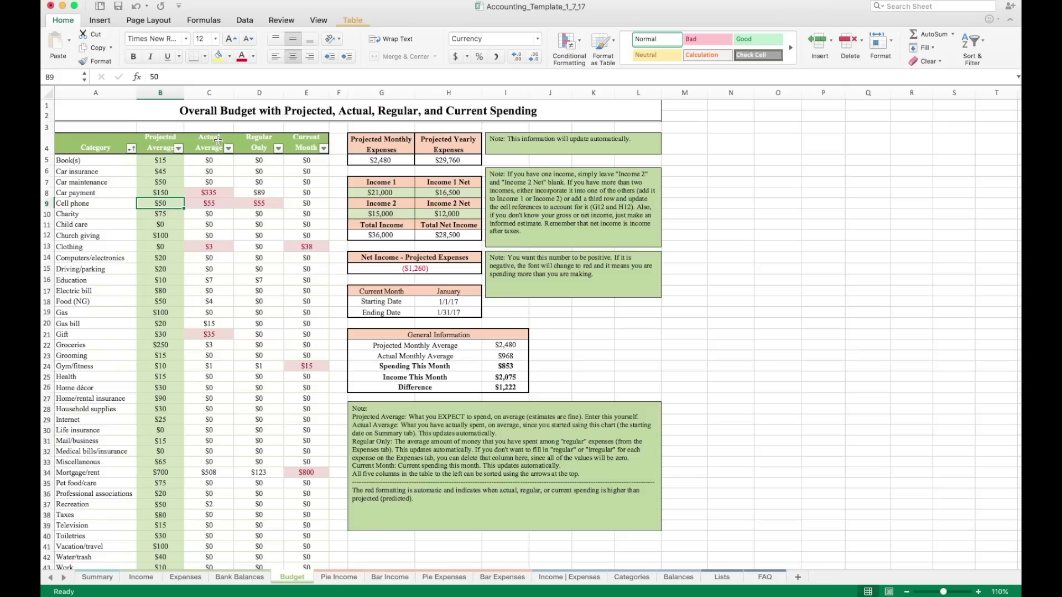
pyautogui.click(219, 141)
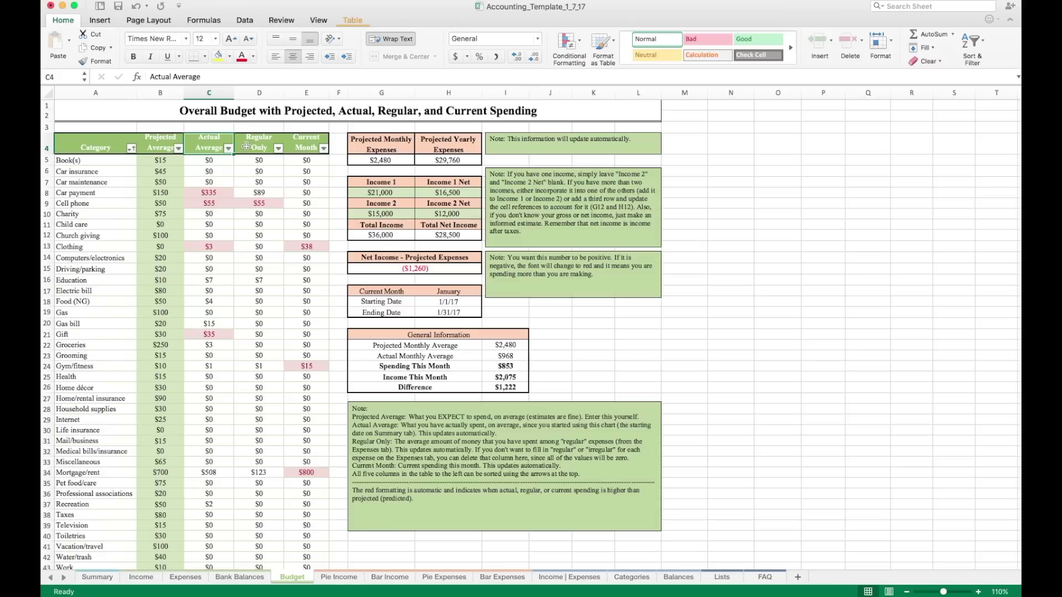
pyautogui.click(251, 145)
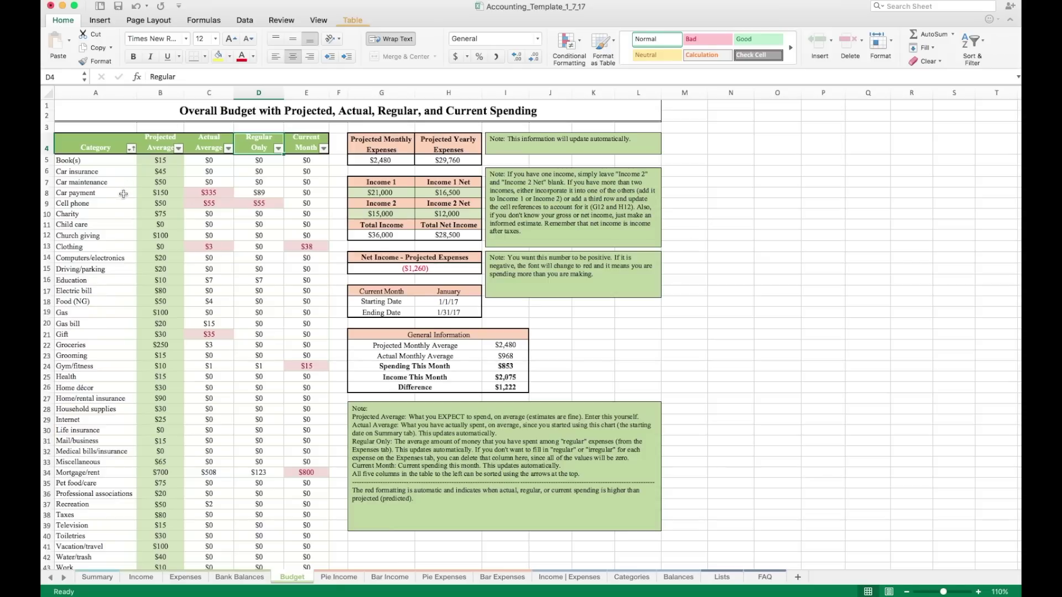
pyautogui.click(123, 194)
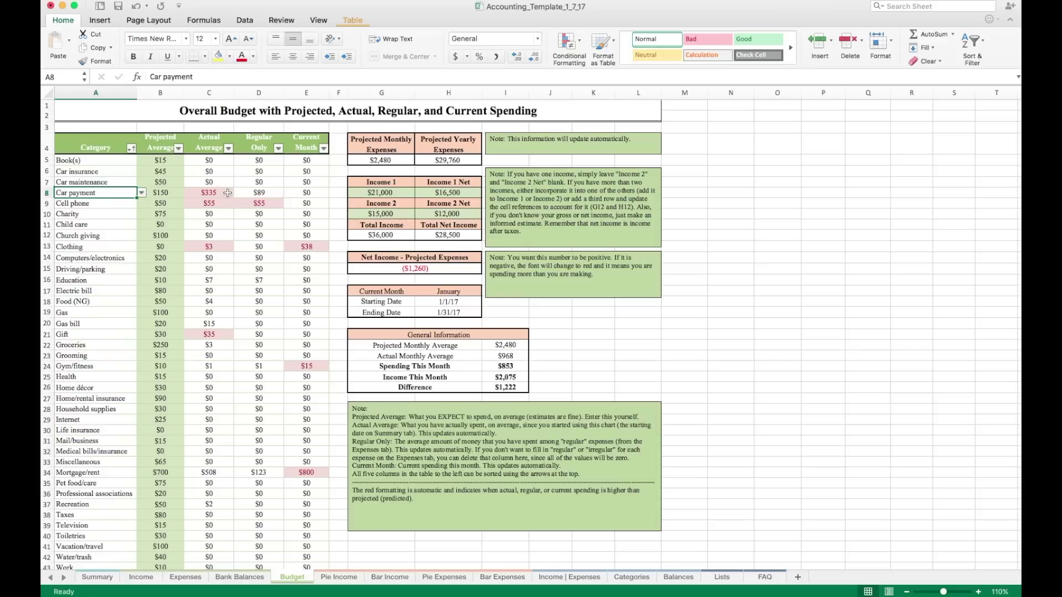
pyautogui.click(227, 195)
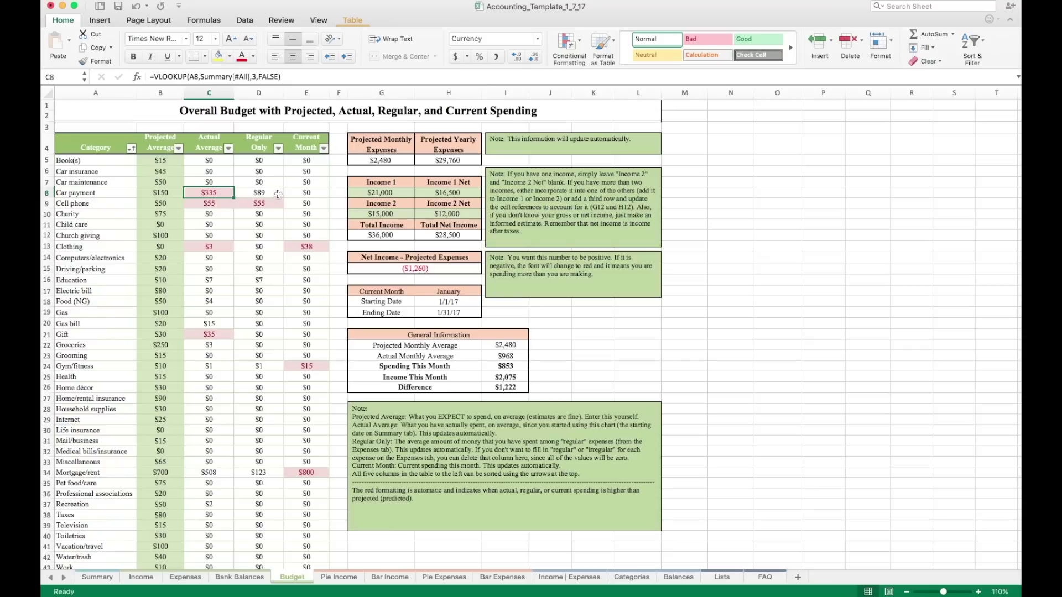
pyautogui.click(275, 192)
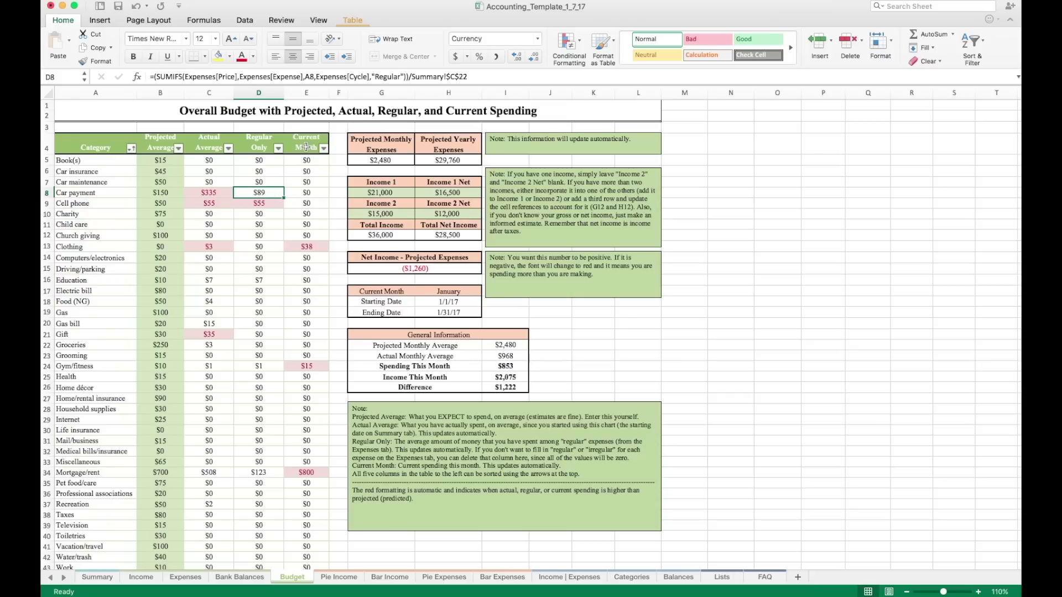
pyautogui.click(305, 147)
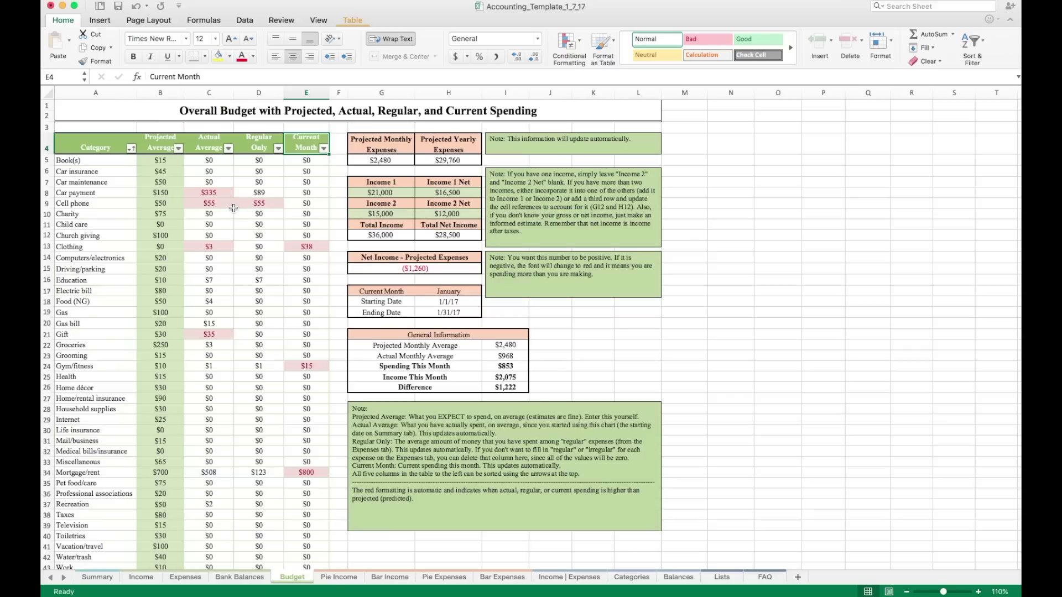
pyautogui.click(224, 205)
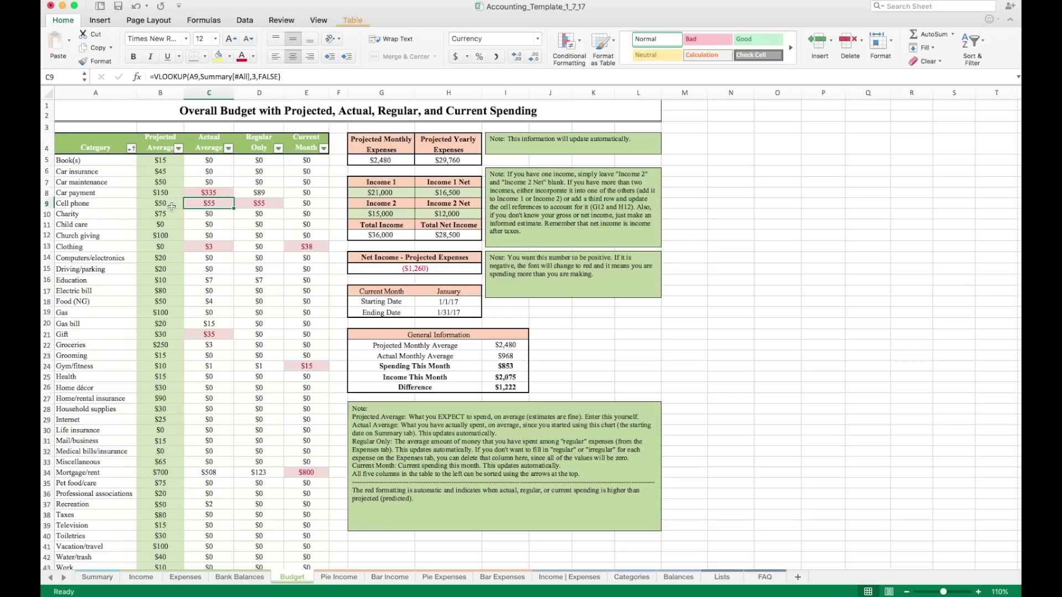
pyautogui.click(170, 206)
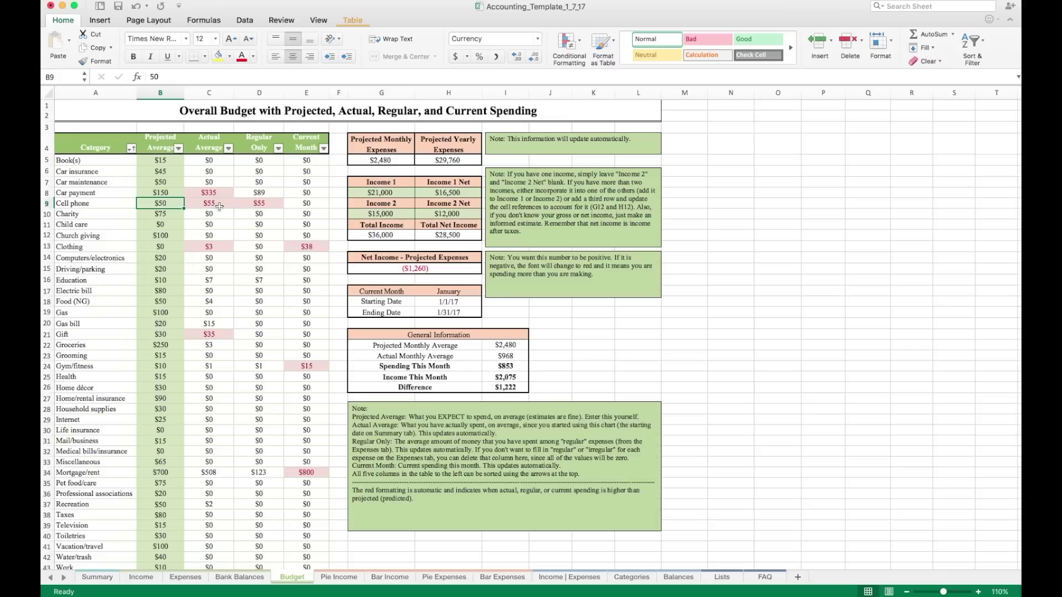
pyautogui.click(220, 206)
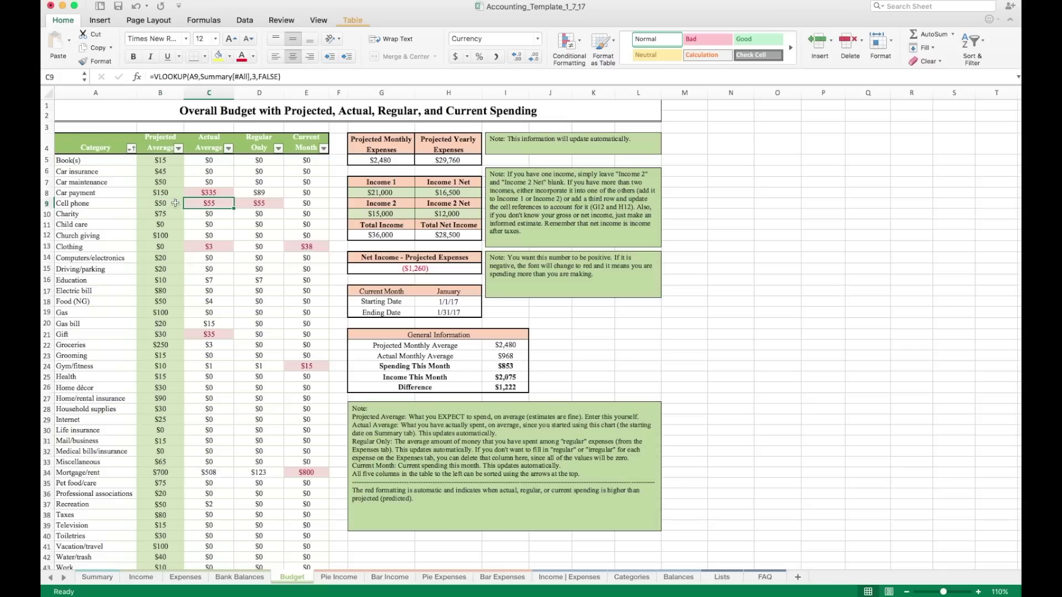
pyautogui.click(175, 203)
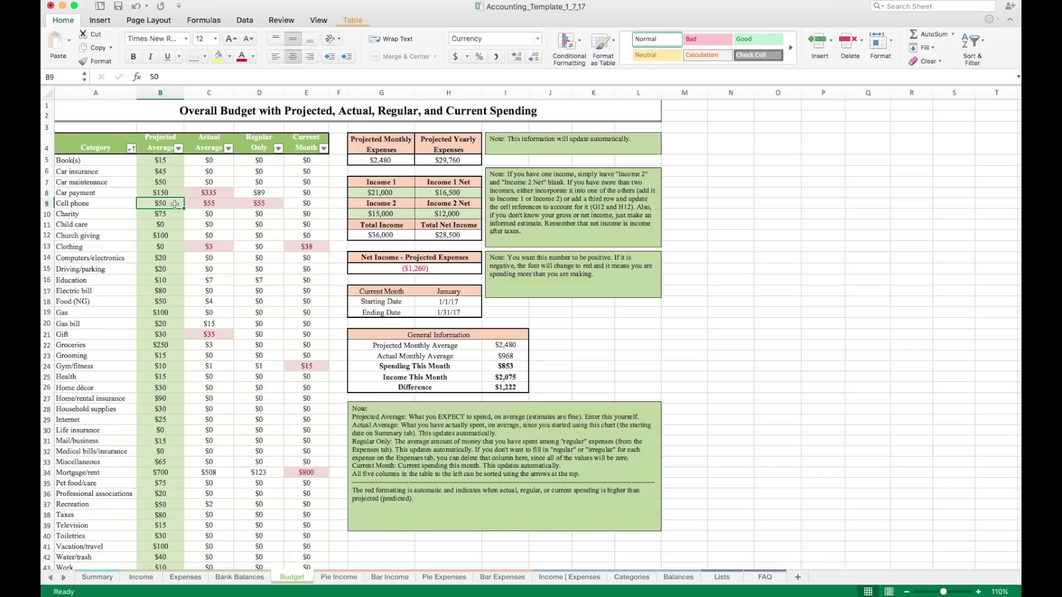
pyautogui.write('60')
pyautogui.press('Return')
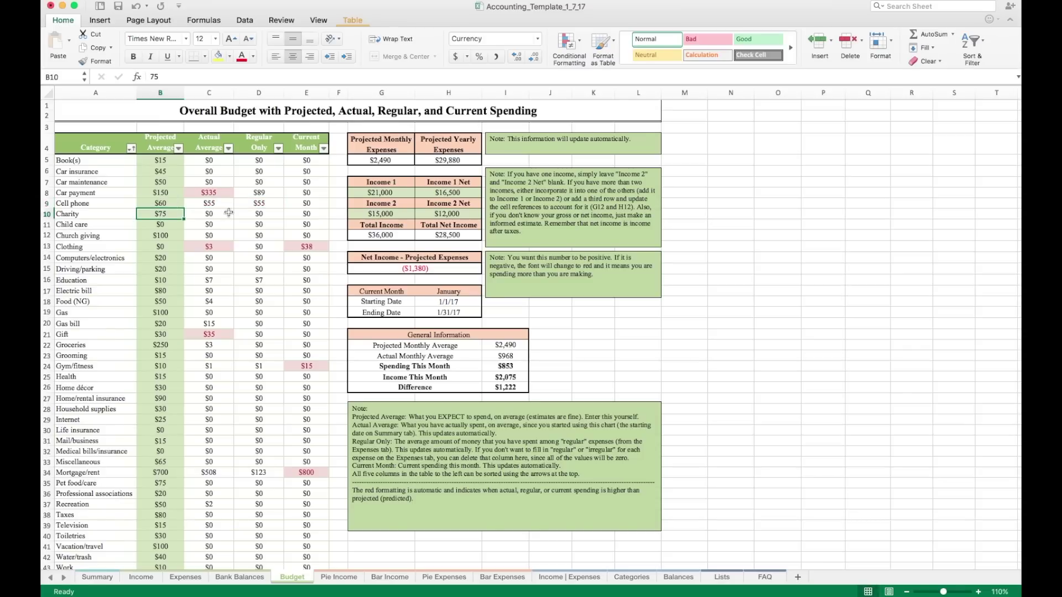
pyautogui.click(181, 203)
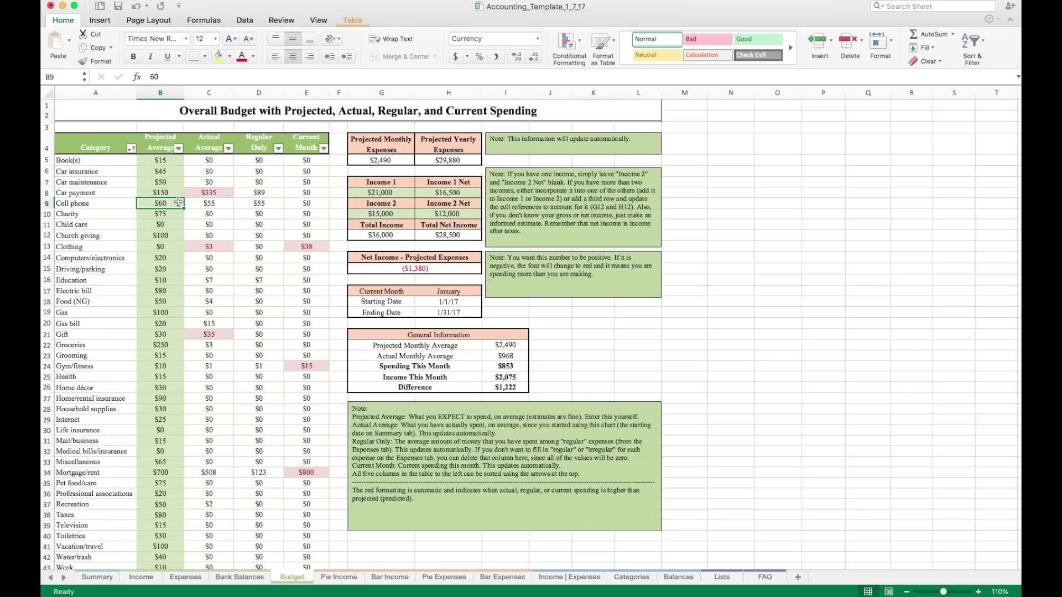
pyautogui.write('50')
pyautogui.press('Return')
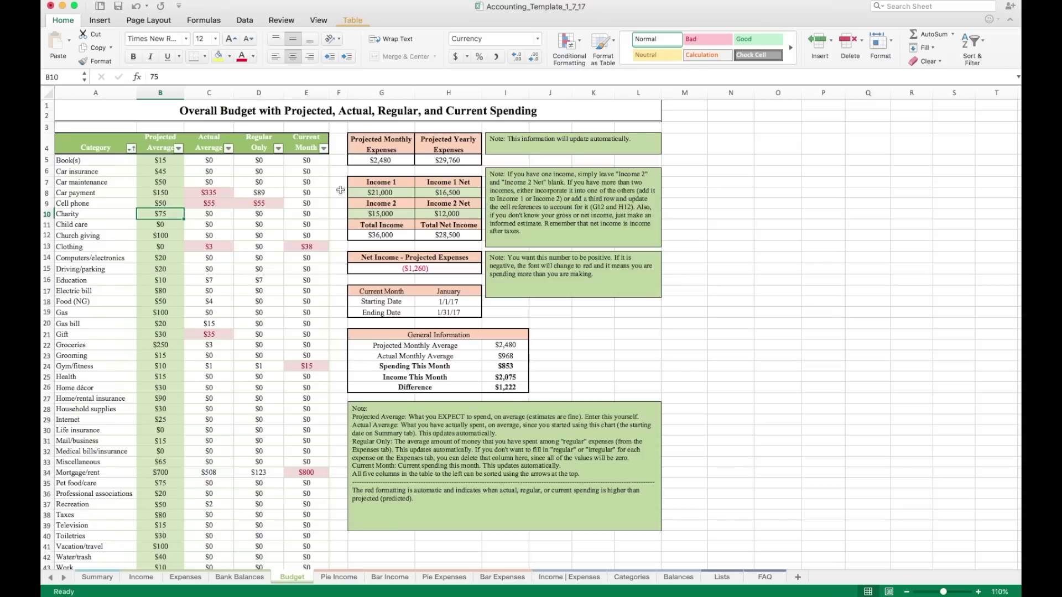
pyautogui.click(374, 193)
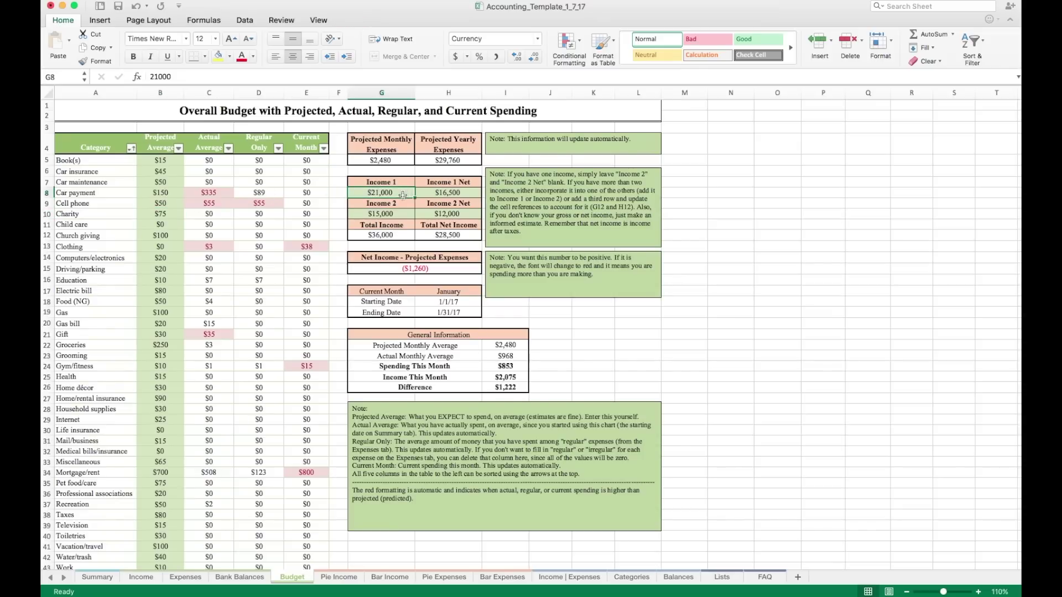
pyautogui.click(448, 192)
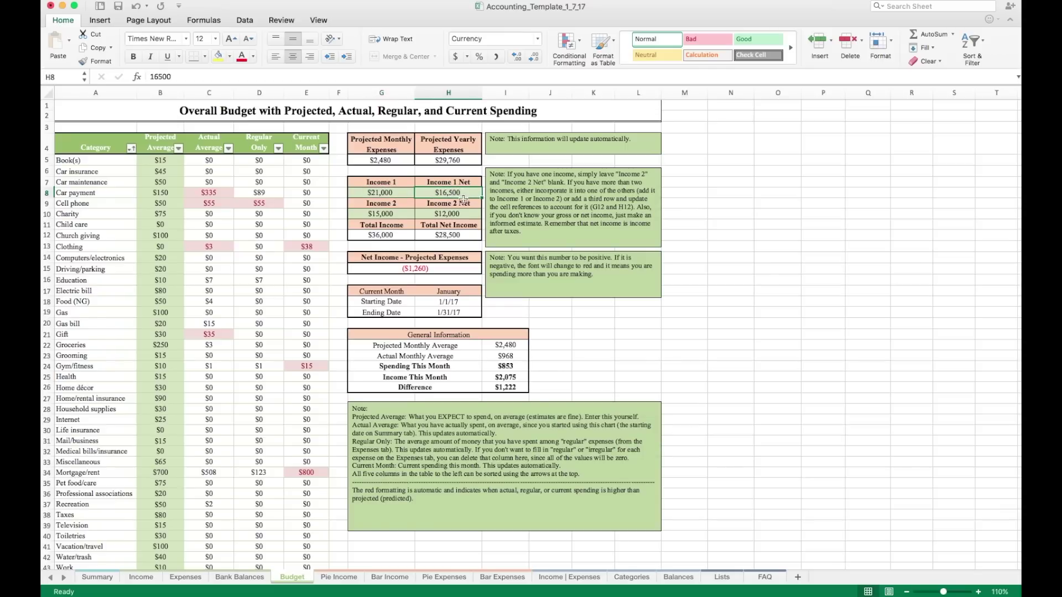
pyautogui.click(407, 215)
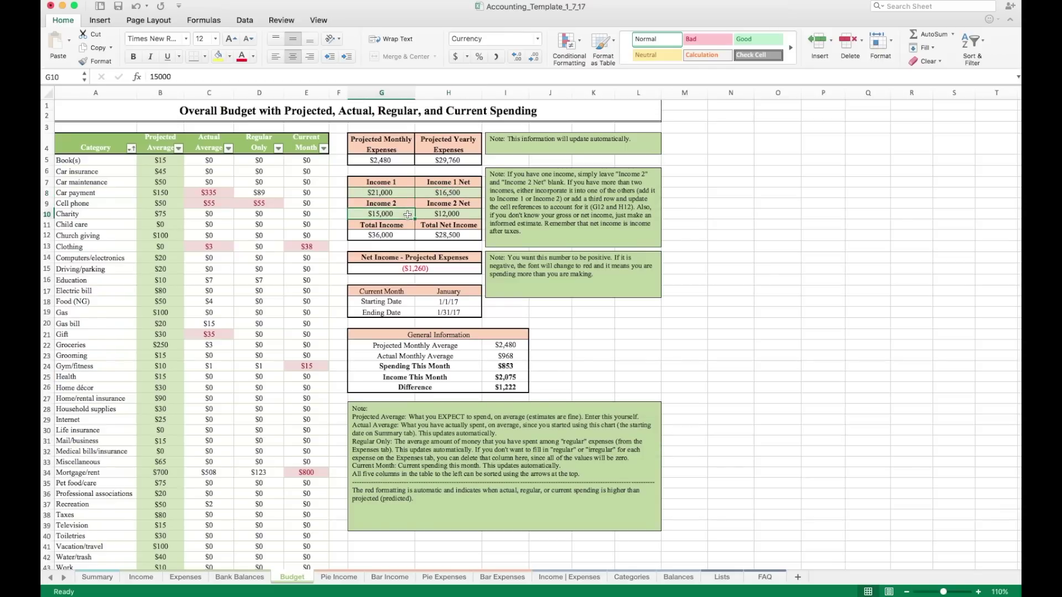
pyautogui.click(443, 213)
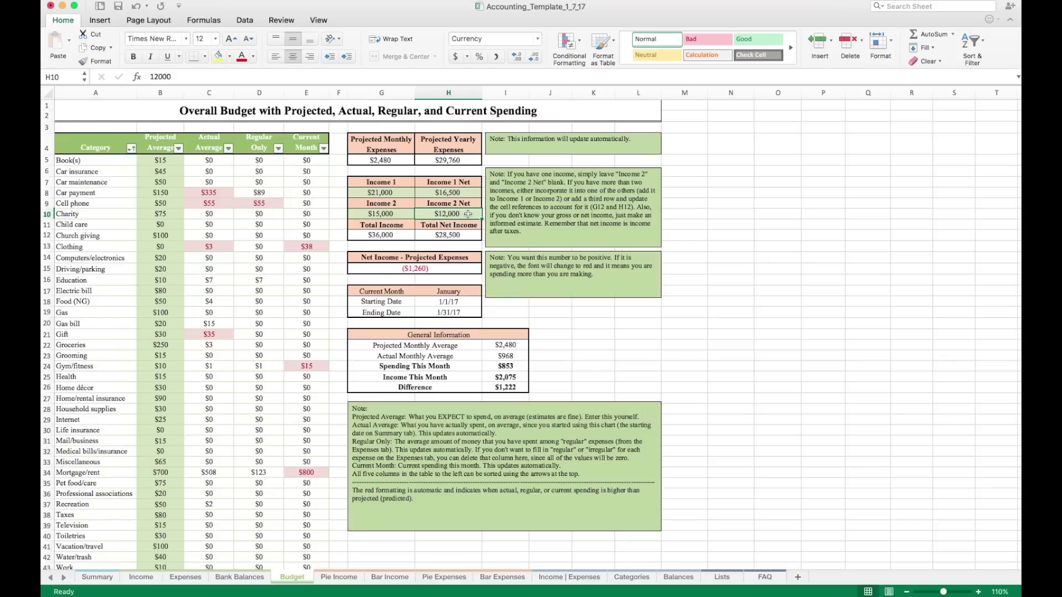
pyautogui.click(463, 269)
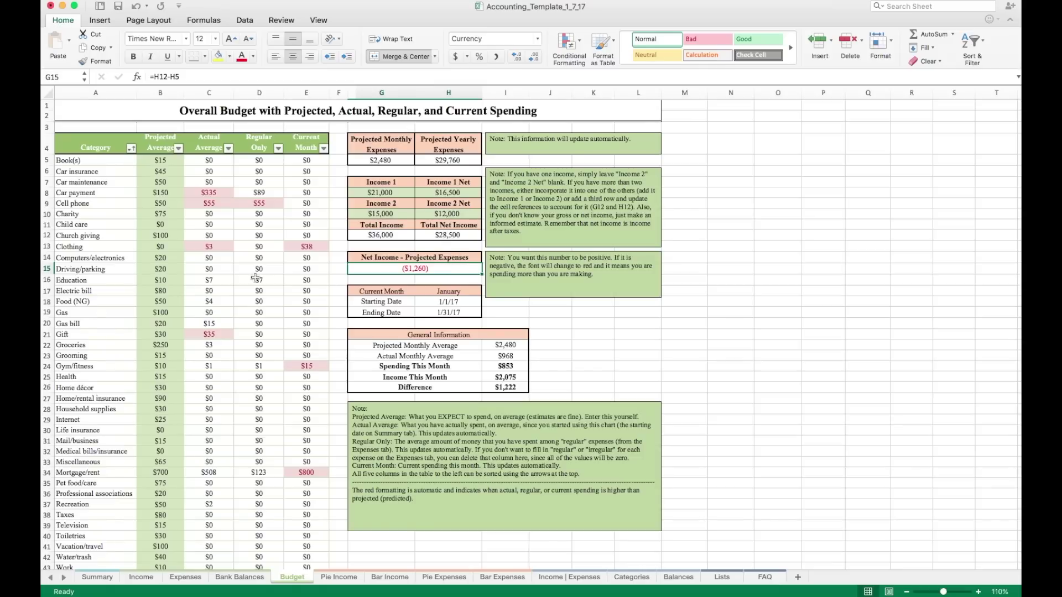
pyautogui.click(169, 217)
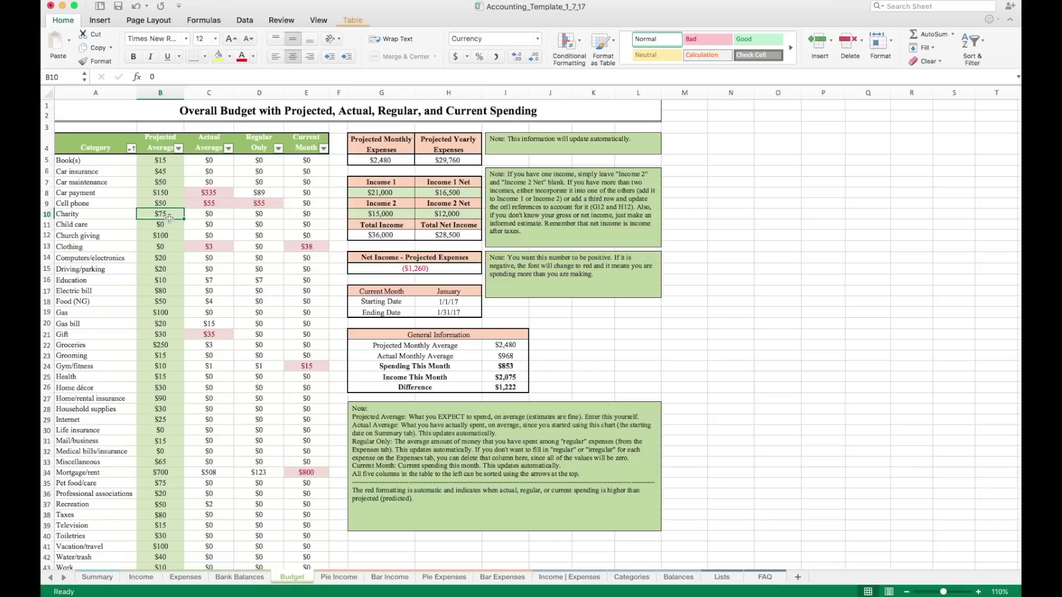
pyautogui.press('Down')
pyautogui.press('Down')
pyautogui.press('Down')
pyautogui.press('Down')
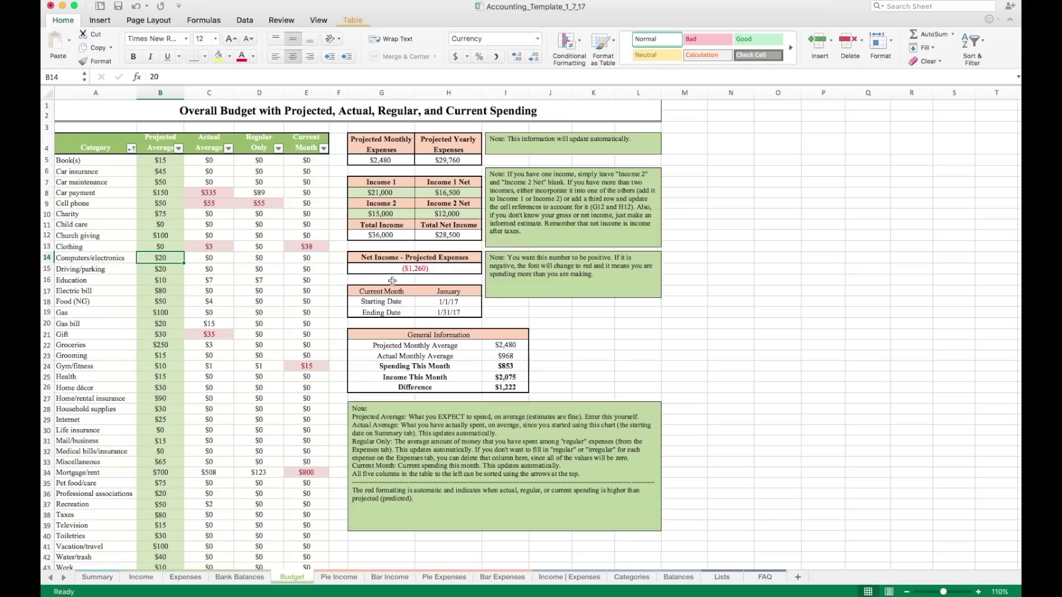
pyautogui.click(446, 269)
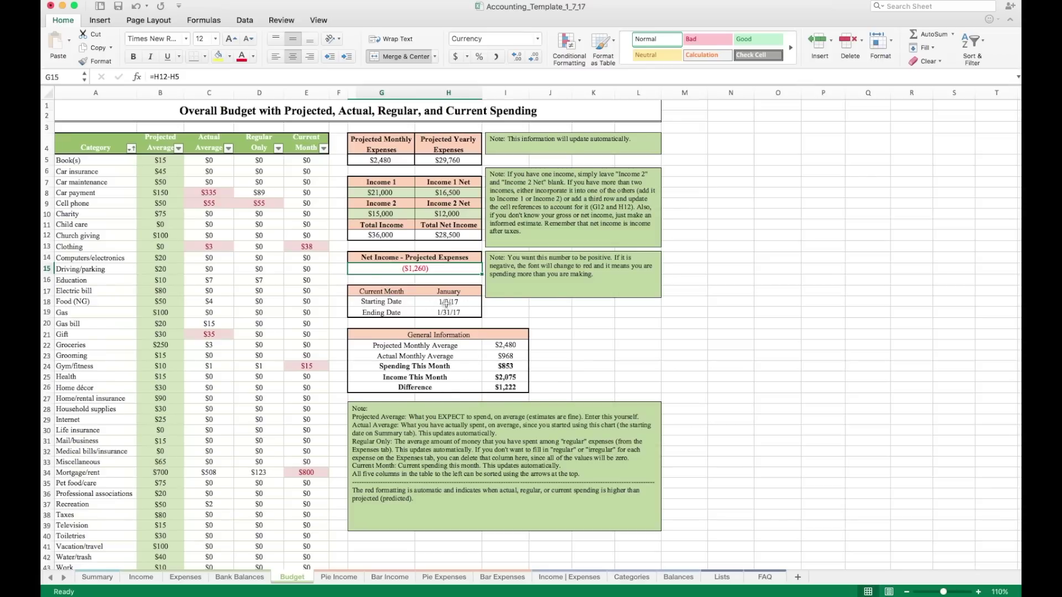
pyautogui.click(439, 335)
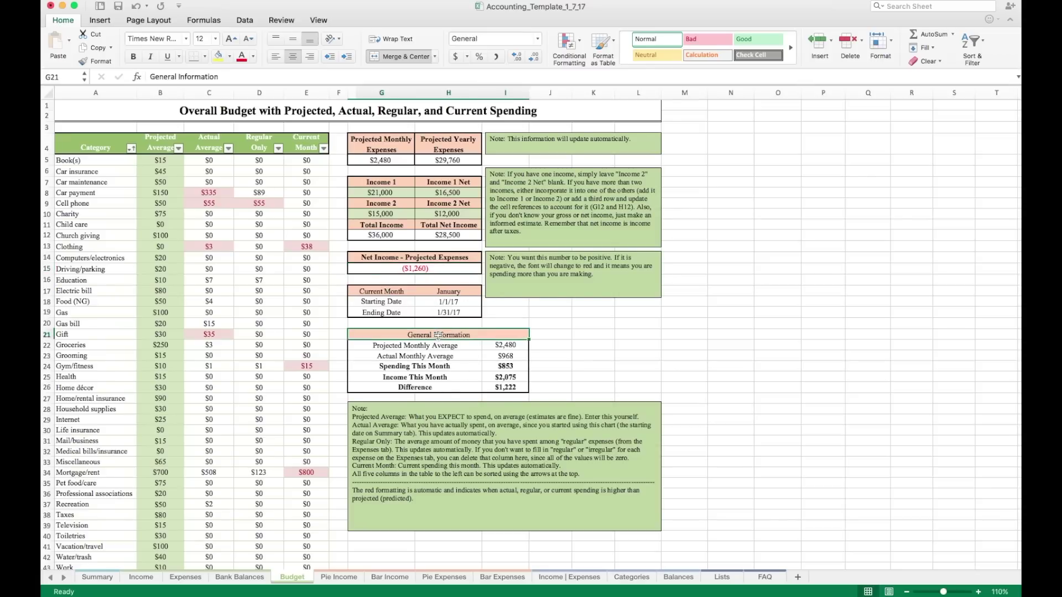
pyautogui.click(352, 114)
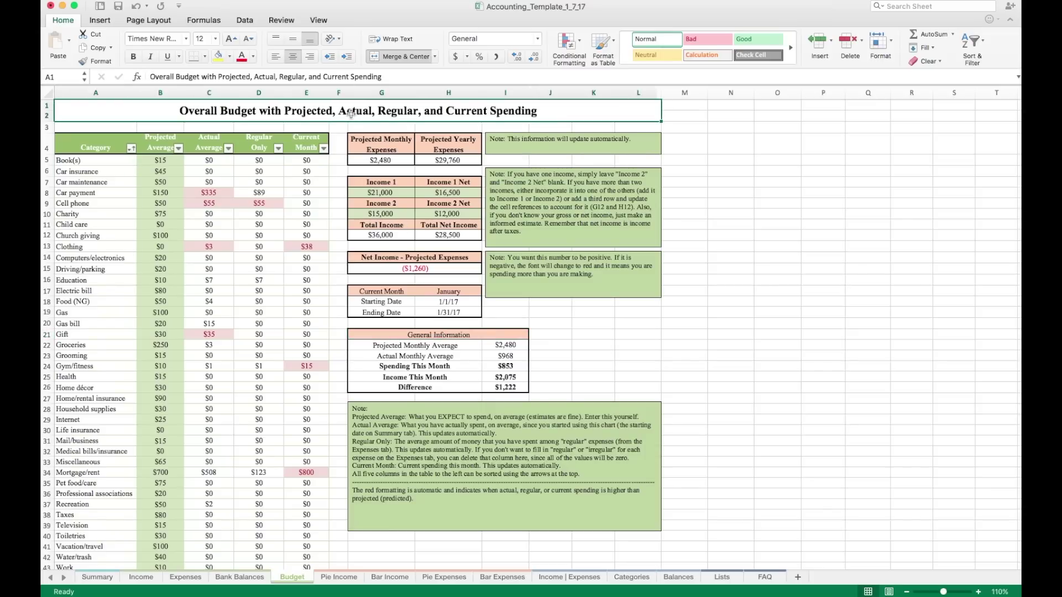
pyautogui.click(116, 577)
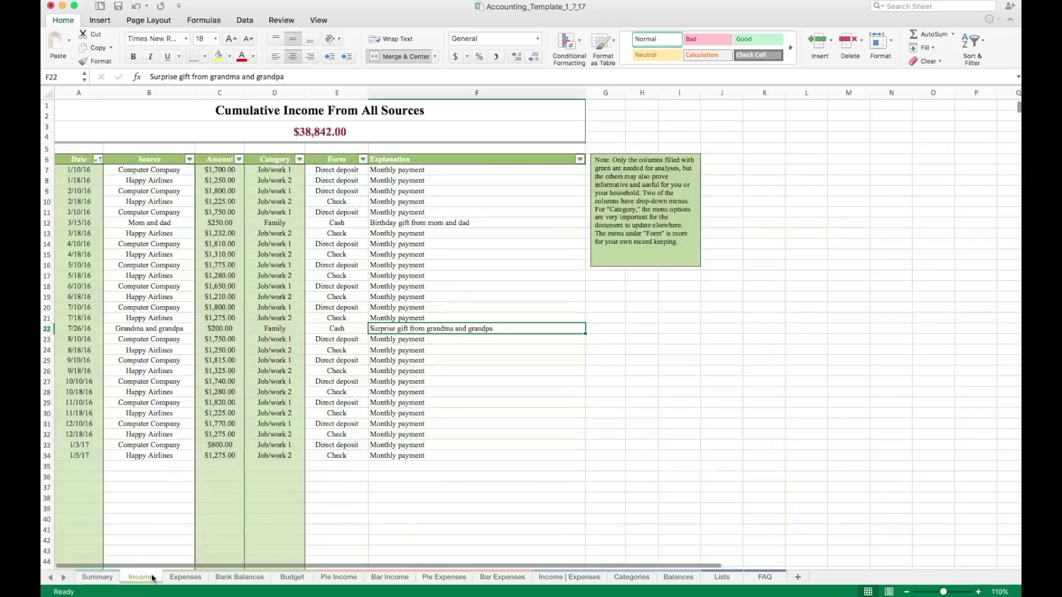
pyautogui.click(144, 577)
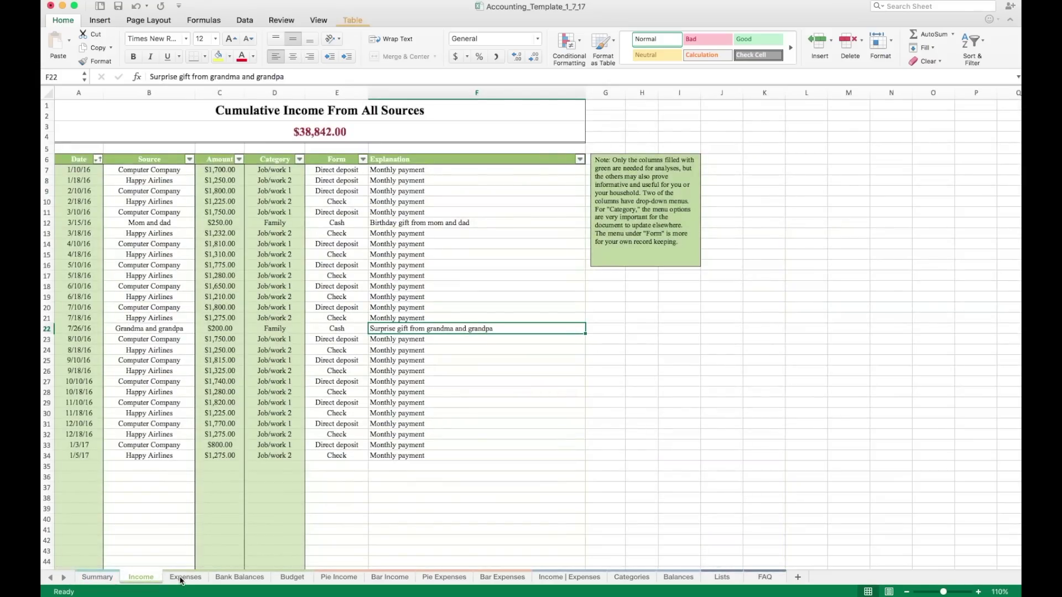
pyautogui.click(183, 577)
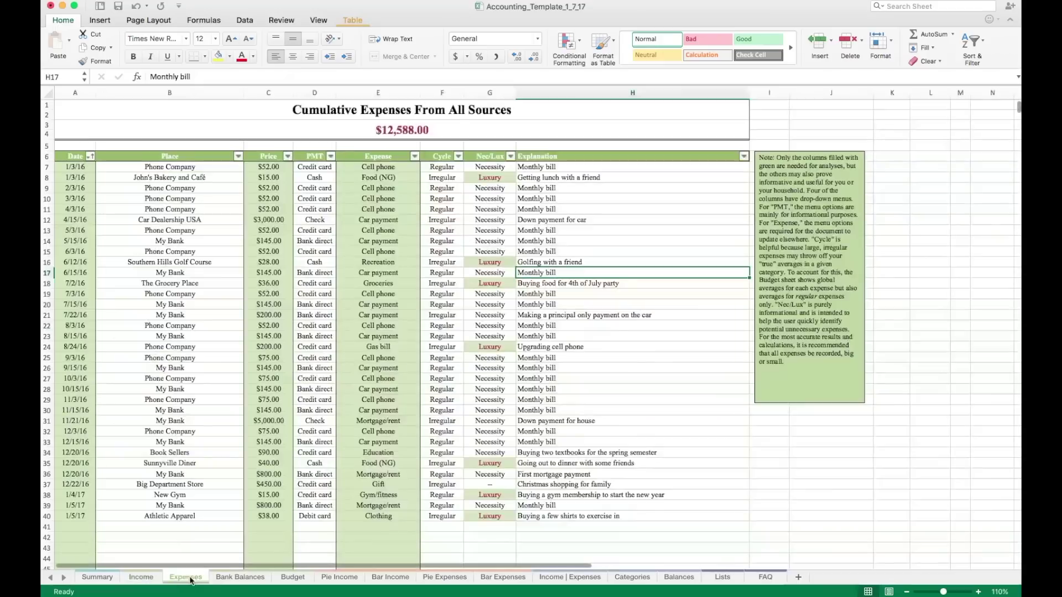
pyautogui.click(226, 577)
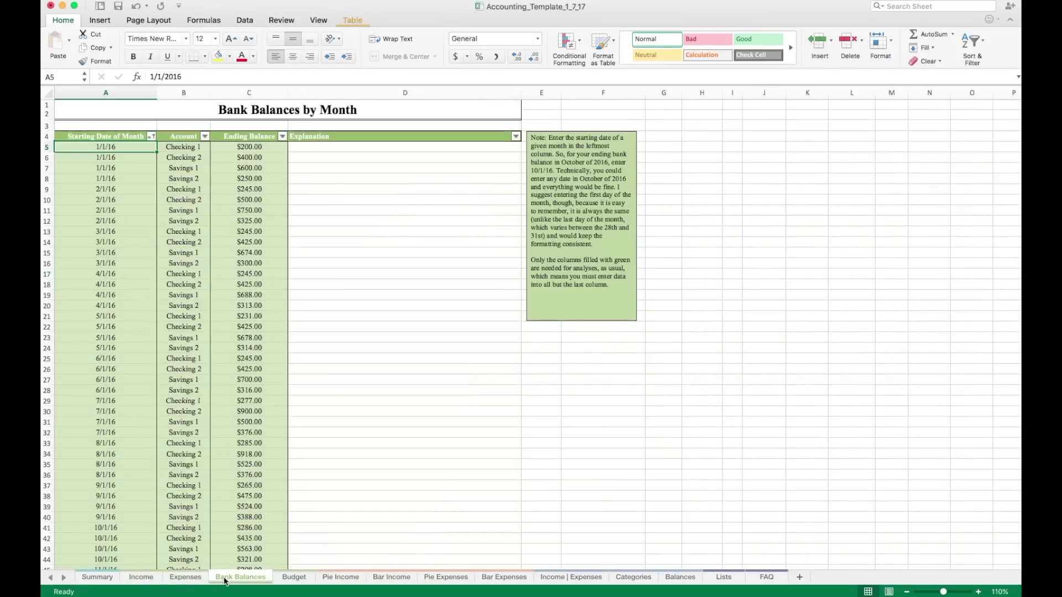
pyautogui.click(293, 577)
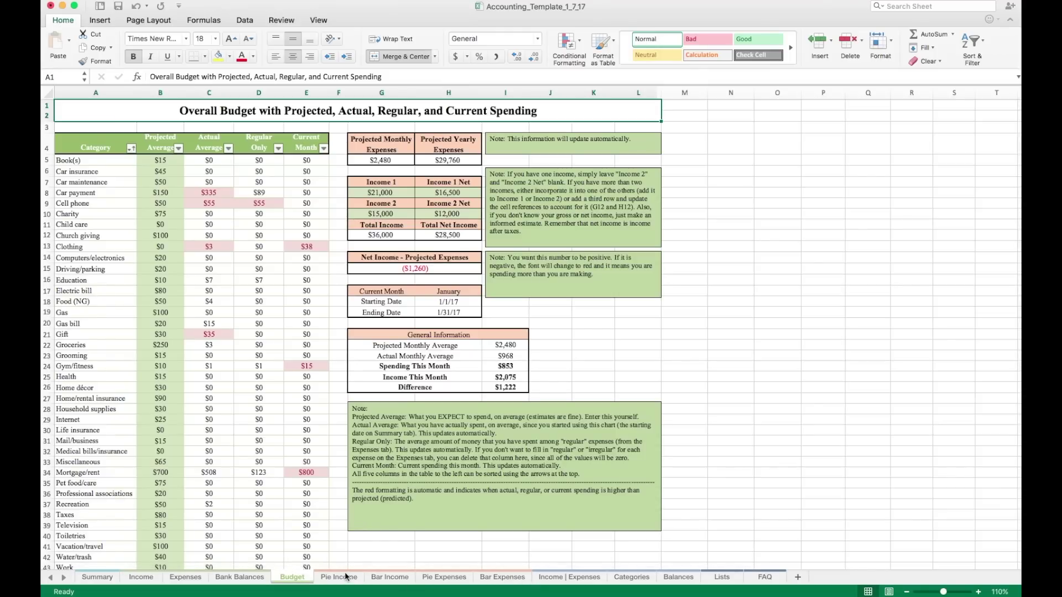
# - View Pie Income, then select the Job/work 1, Job/work 2 and Family totals on Summary
pyautogui.click(348, 580)
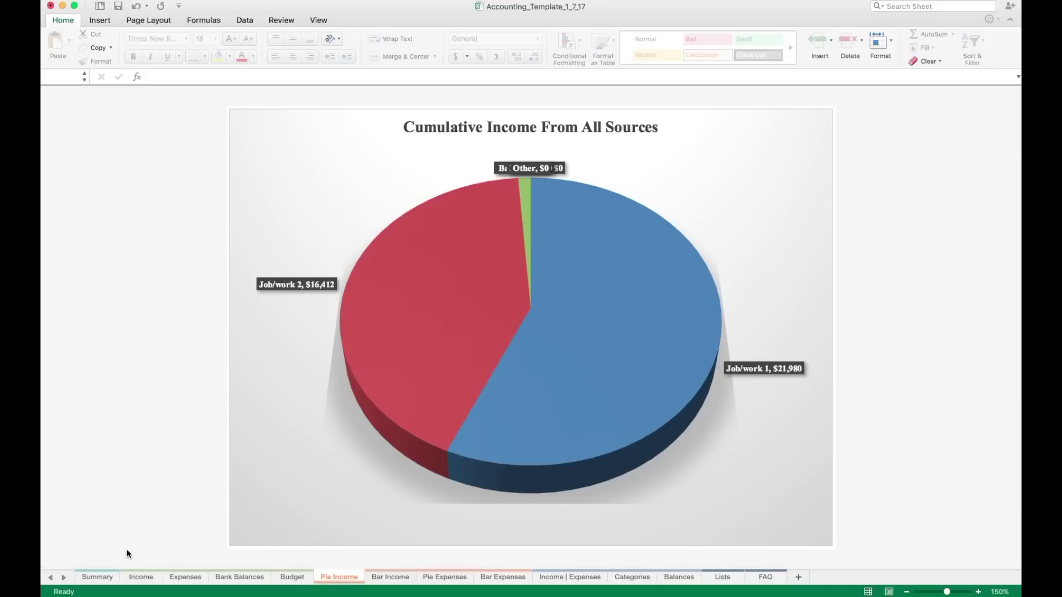
pyautogui.click(95, 577)
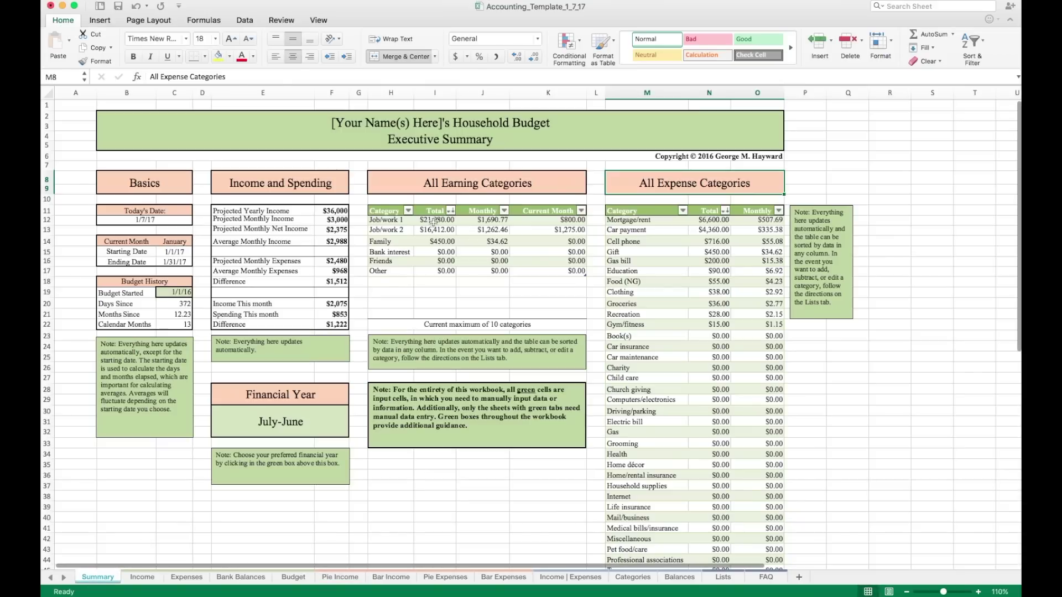
pyautogui.moveTo(435, 221); pyautogui.dragTo(435, 278)
pyautogui.click(435, 292)
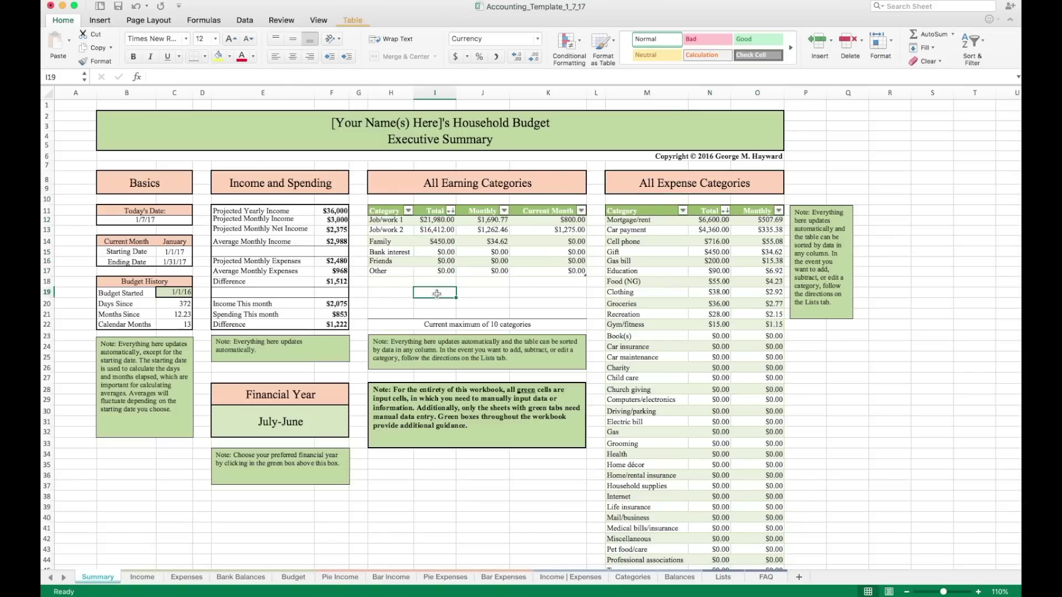
# - Recheck Pie Income, then select the Bank interest, Friends and Other totals on Summary
pyautogui.click(340, 577)
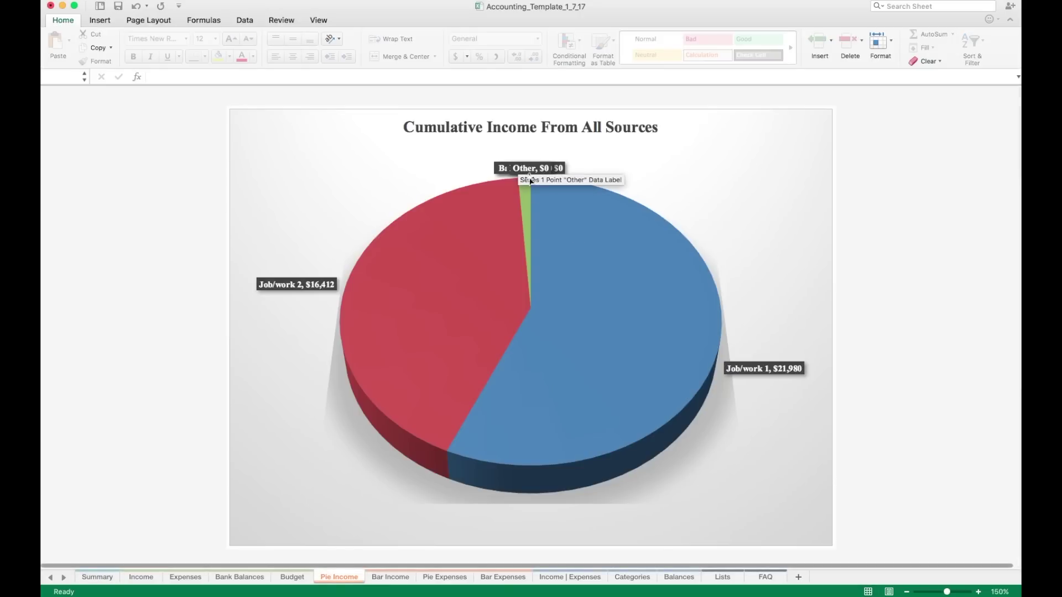
pyautogui.moveTo(530, 181)
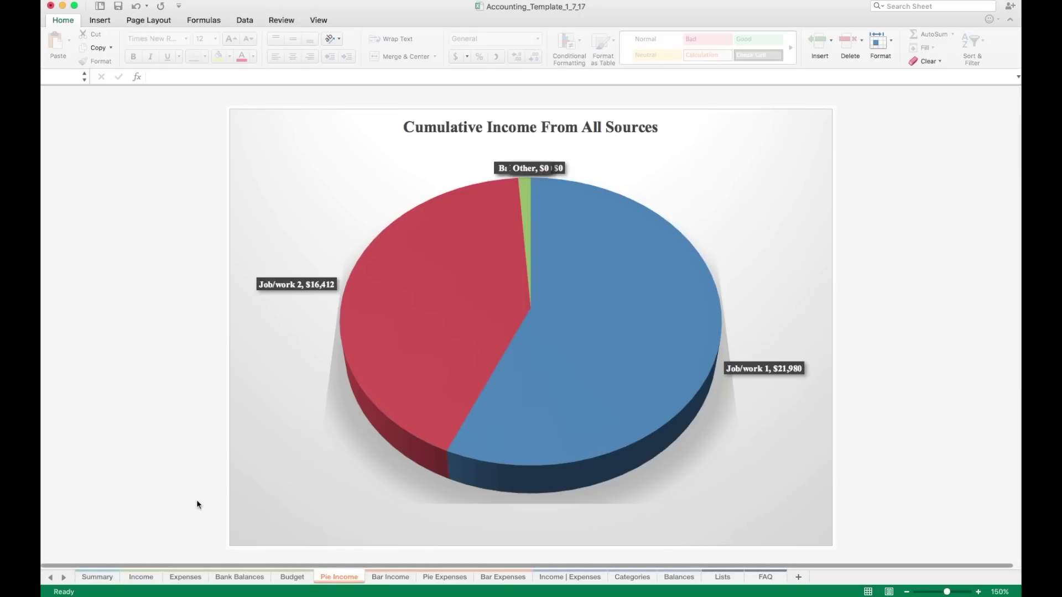
pyautogui.click(97, 577)
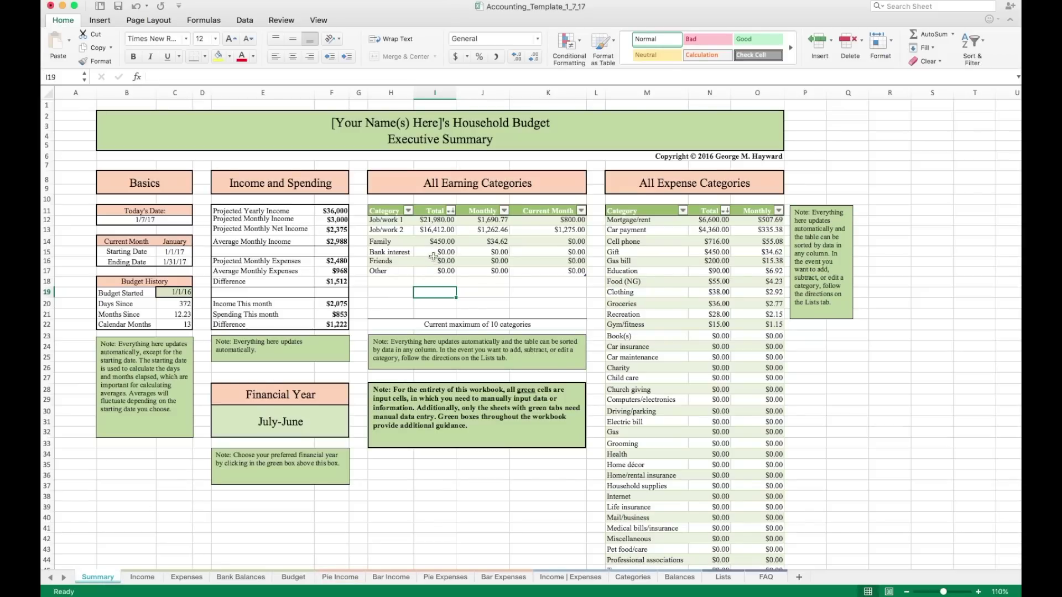
pyautogui.click(432, 253)
pyautogui.moveTo(432, 253); pyautogui.dragTo(433, 278)
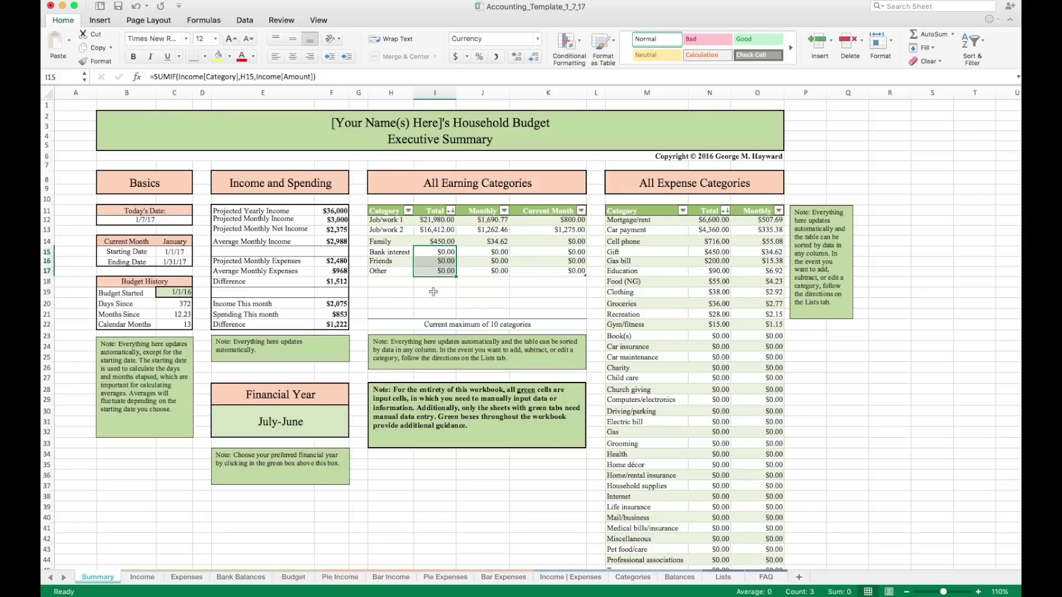
# - Filter out $0.00 earning totals and check the Pie Income chart labels
pyautogui.click(433, 294)
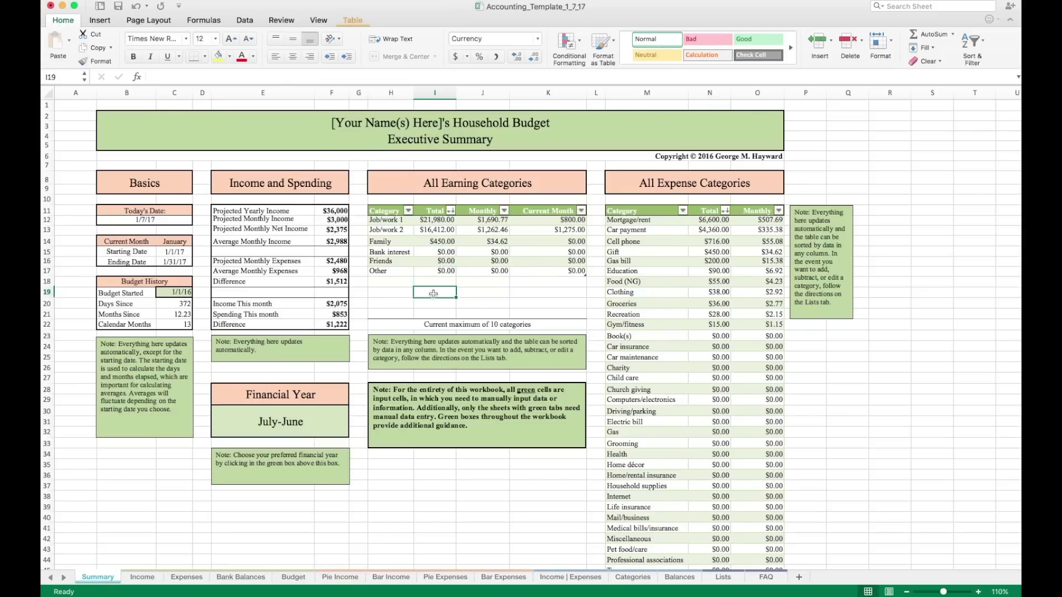
pyautogui.click(451, 211)
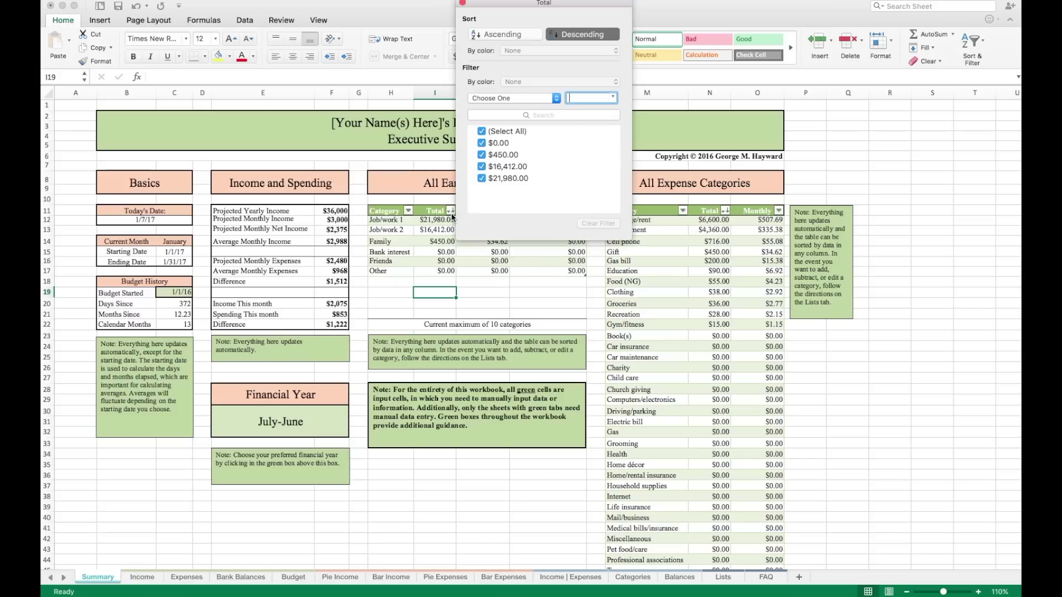
pyautogui.click(481, 143)
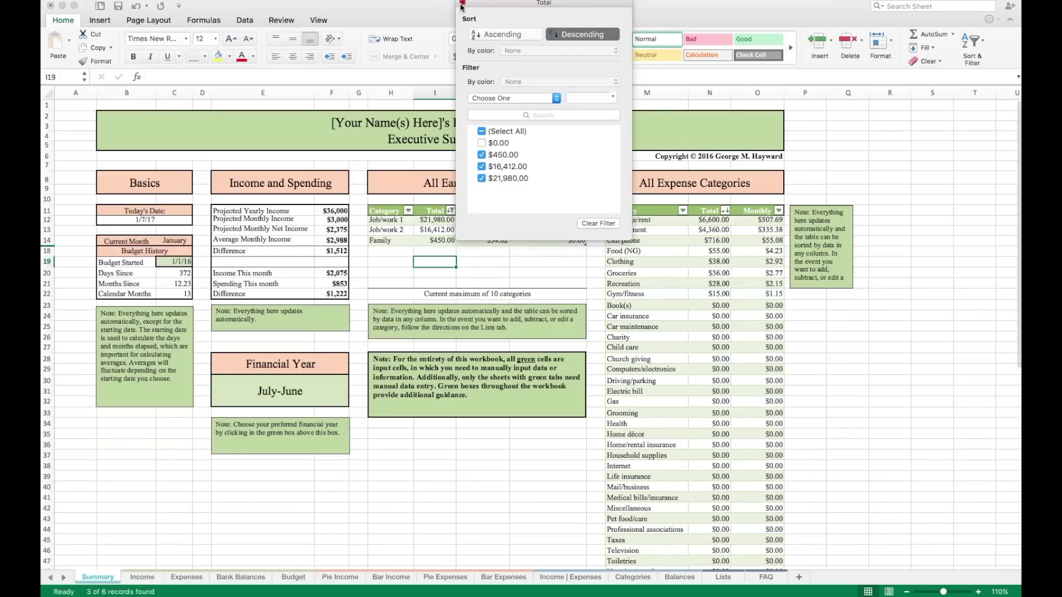
pyautogui.click(459, 3)
pyautogui.click(348, 579)
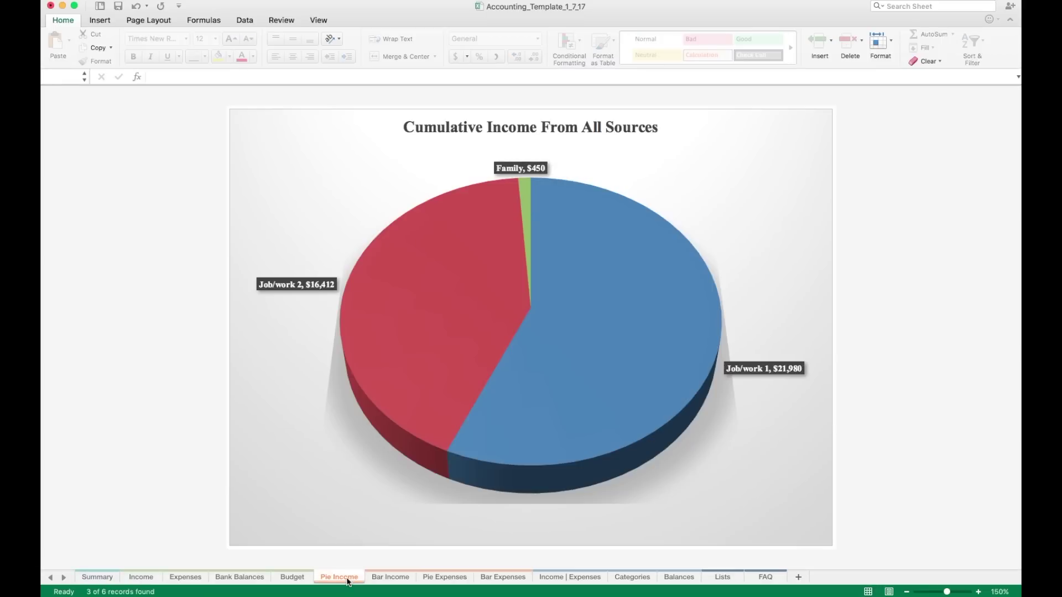
pyautogui.click(97, 578)
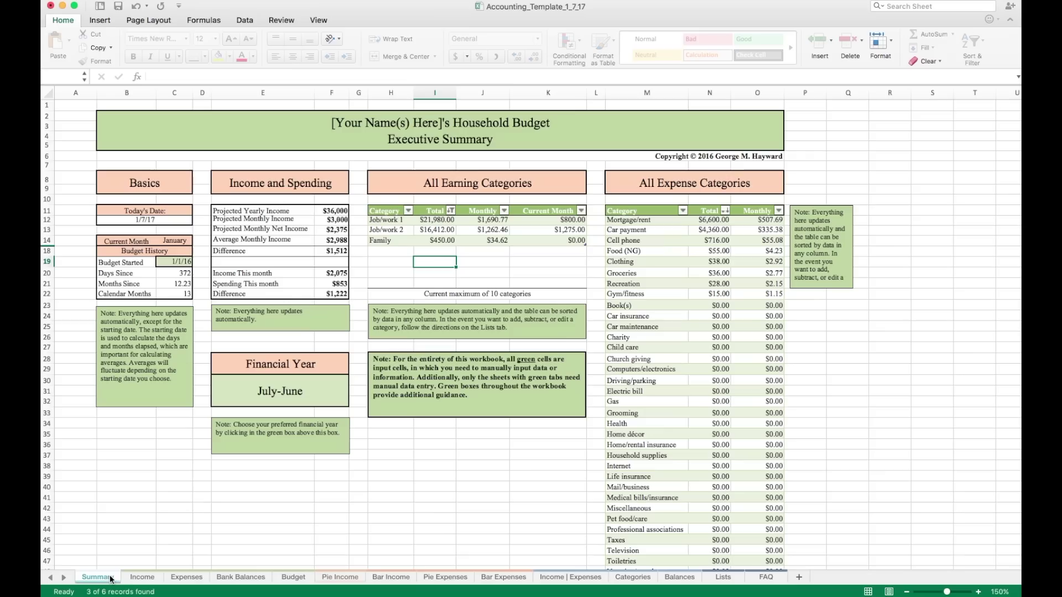
# - Clear the Total filter, then view the Pie Income and Bar Income charts
pyautogui.click(451, 210)
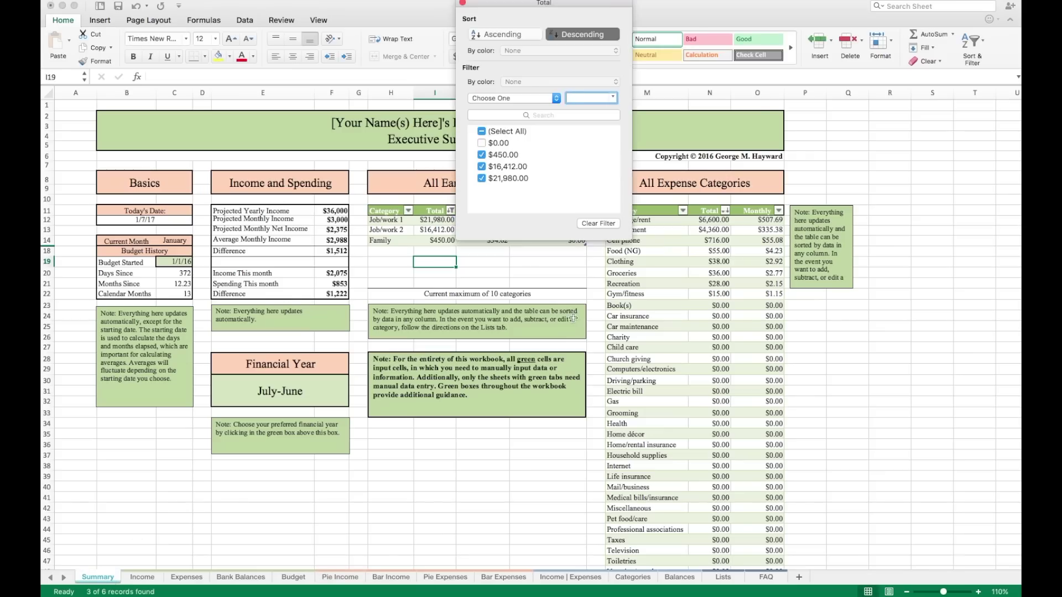
pyautogui.click(605, 222)
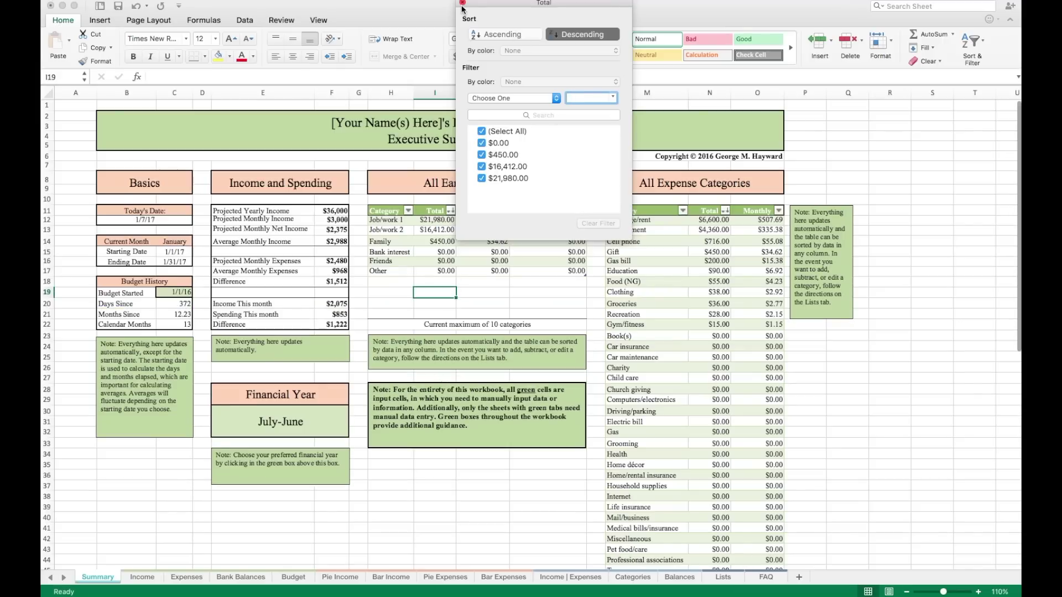
pyautogui.click(463, 4)
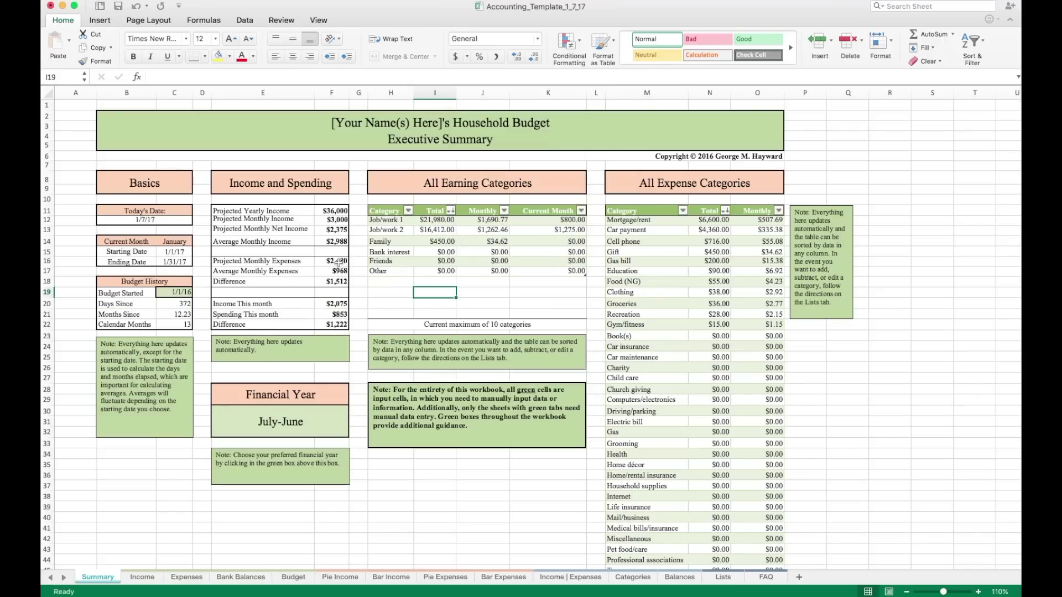
pyautogui.click(354, 577)
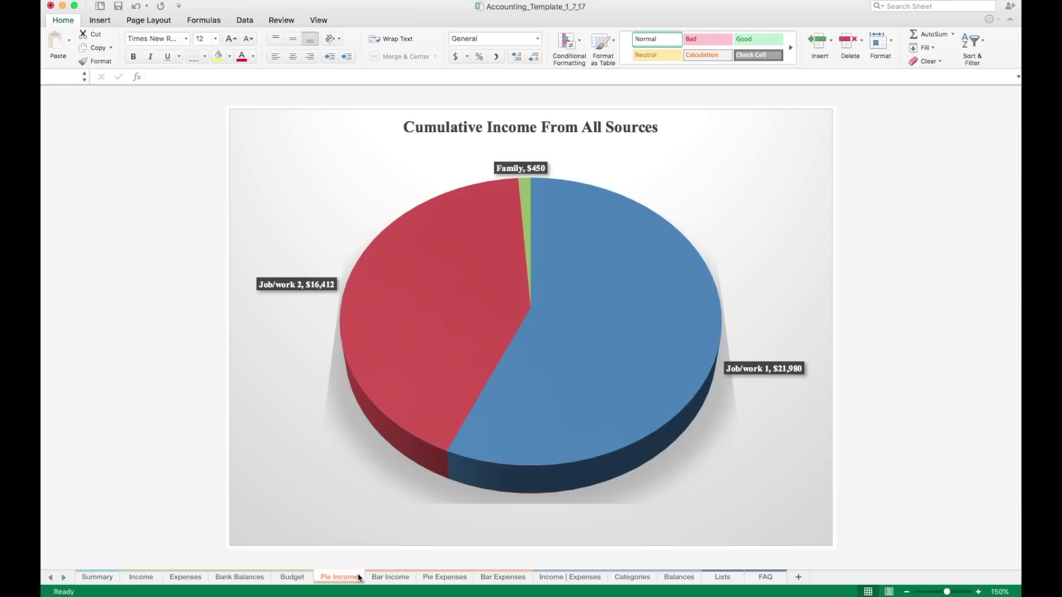
pyautogui.click(388, 579)
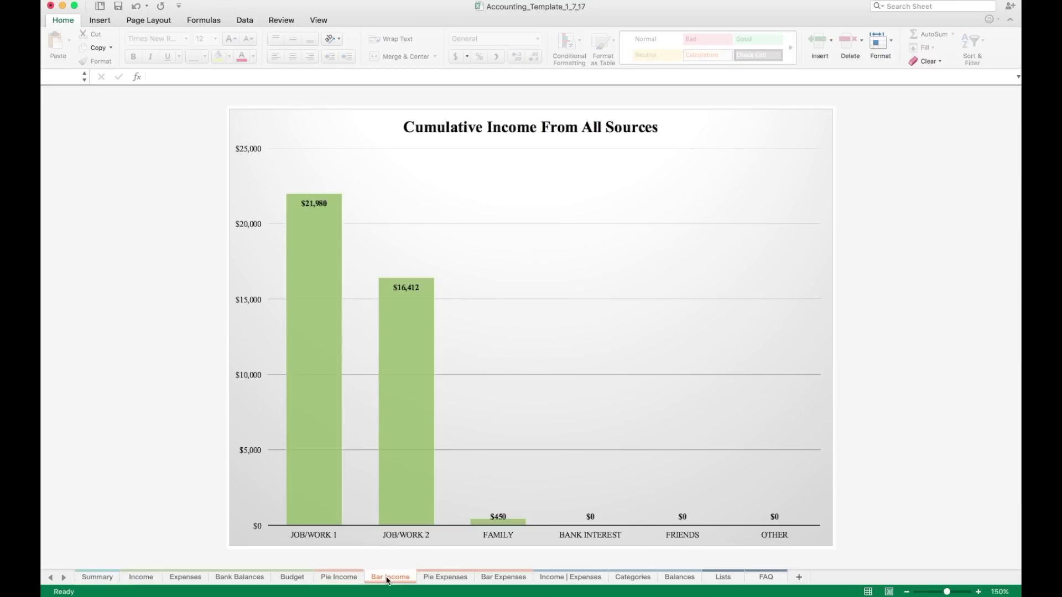
pyautogui.click(359, 581)
# - Glance at Bar Income, then open the Pie Expenses chart led by Mortgage/rent at $6,600
pyautogui.click(382, 579)
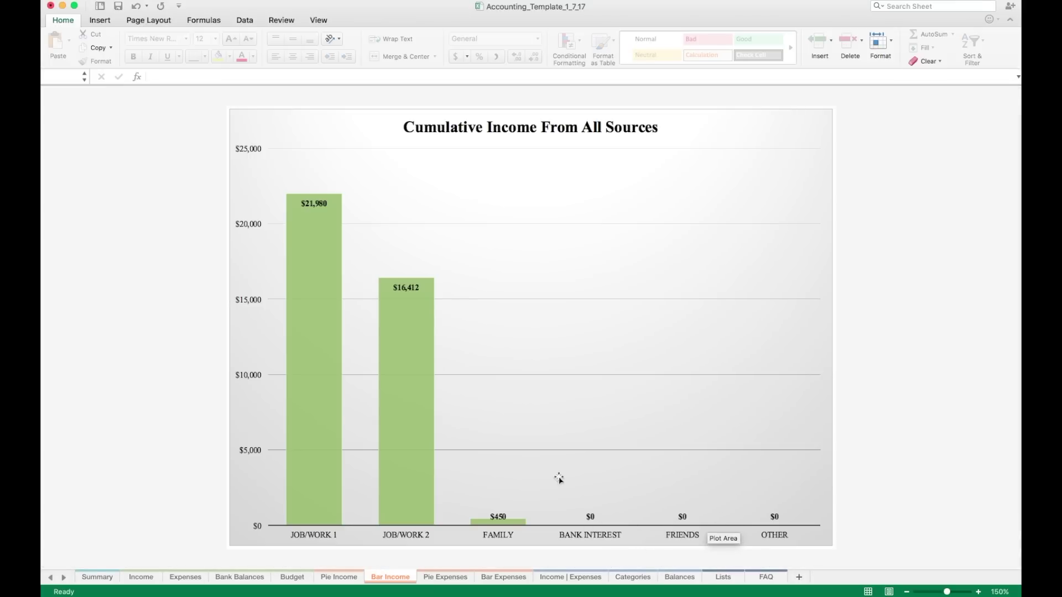
pyautogui.click(459, 578)
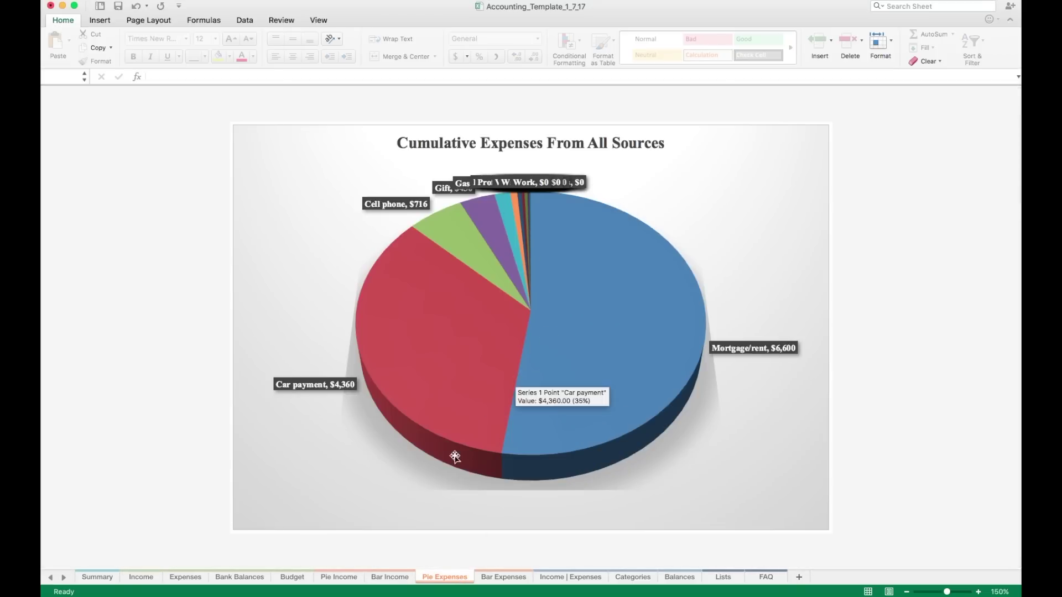
# - On Summary, filter the expense Total column to hide $0.00 categories and view Pie Expenses
pyautogui.click(98, 578)
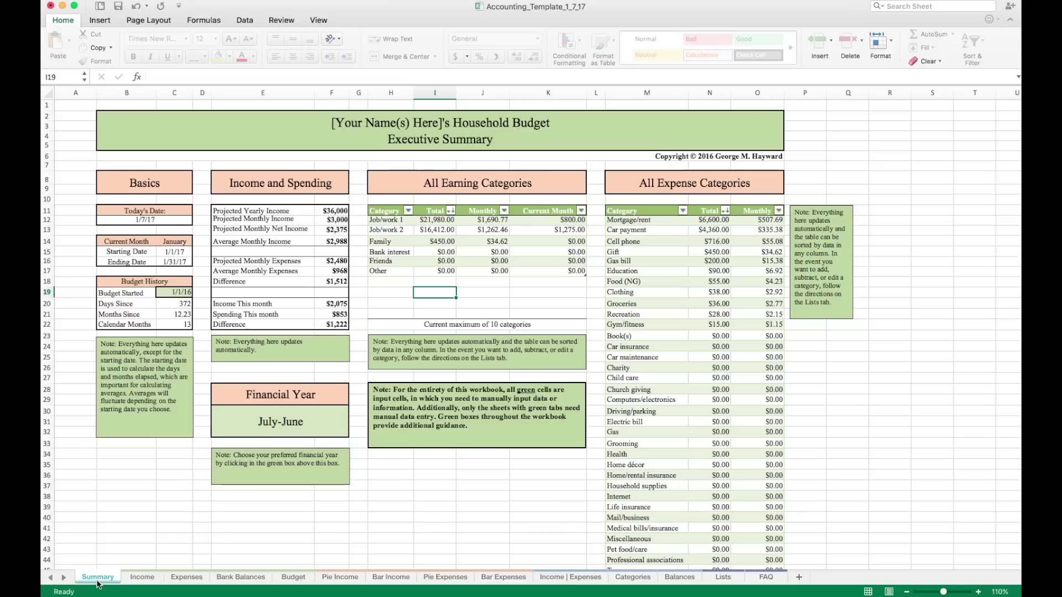
pyautogui.moveTo(710, 220); pyautogui.dragTo(710, 271)
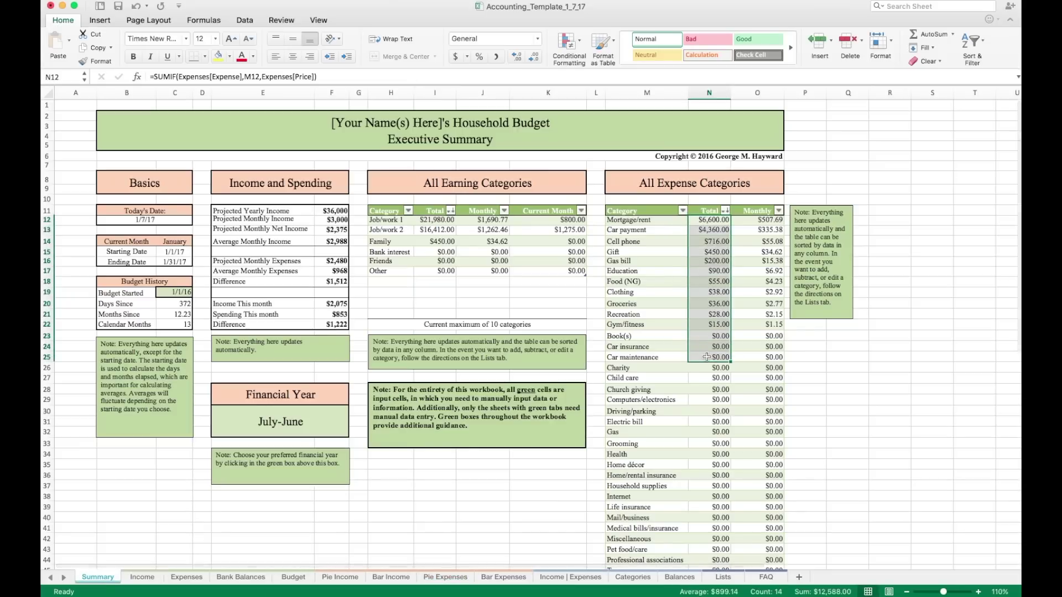
pyautogui.click(668, 306)
pyautogui.click(725, 211)
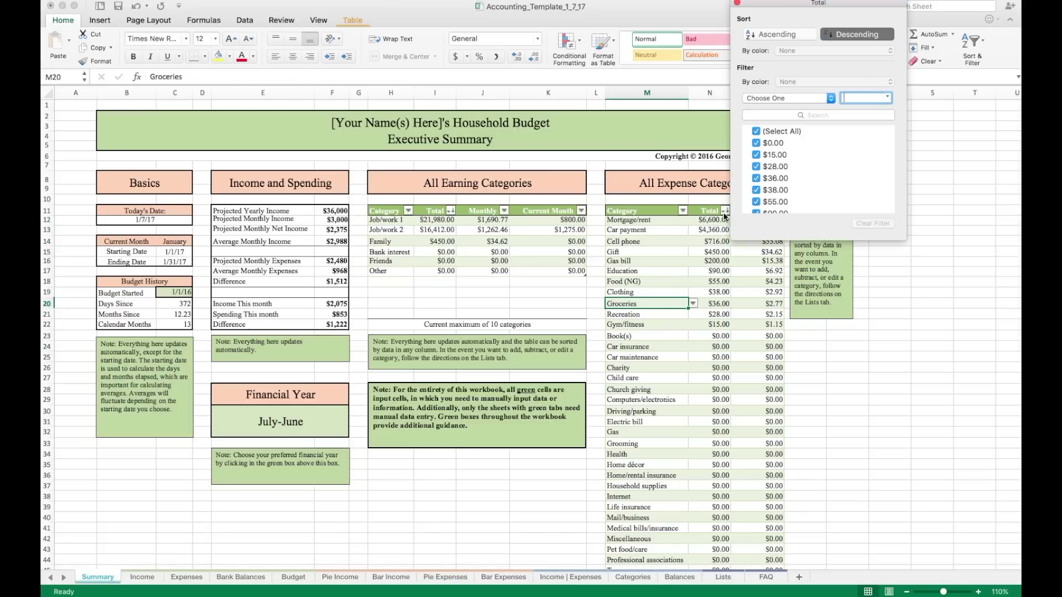
pyautogui.click(756, 144)
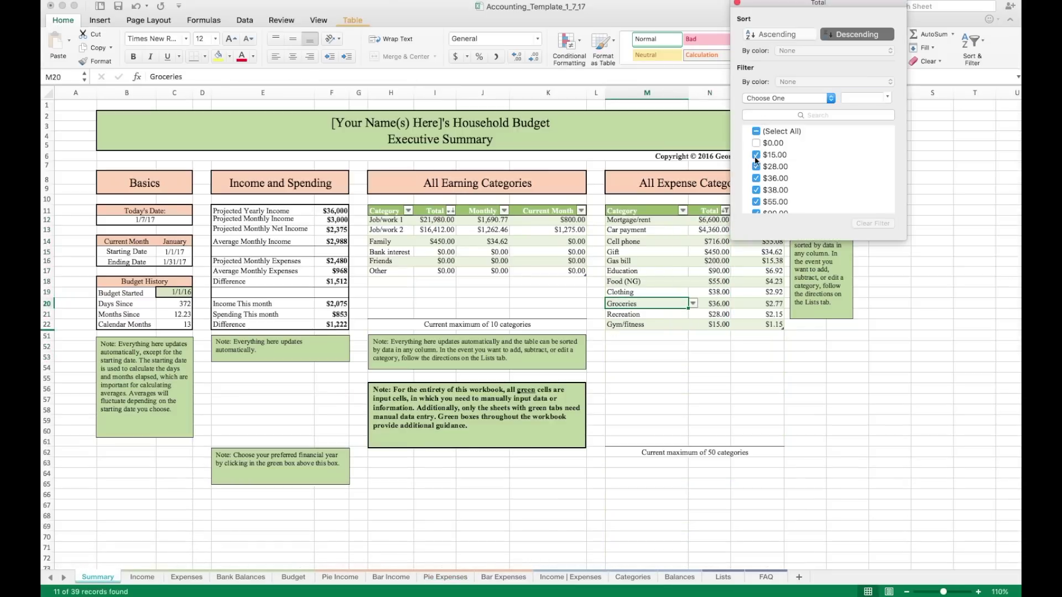
pyautogui.press('Escape')
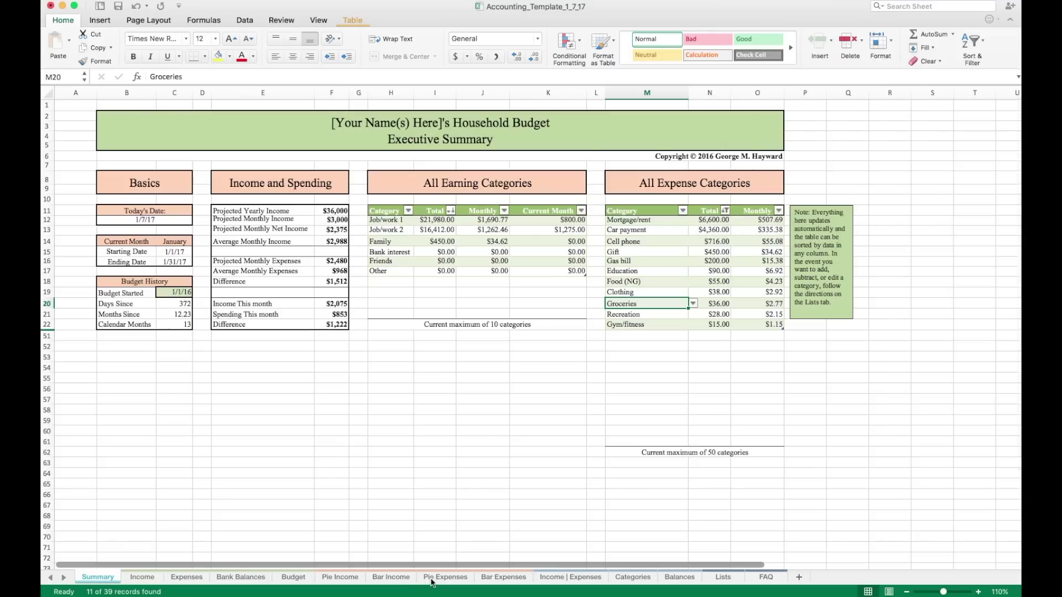
pyautogui.click(432, 578)
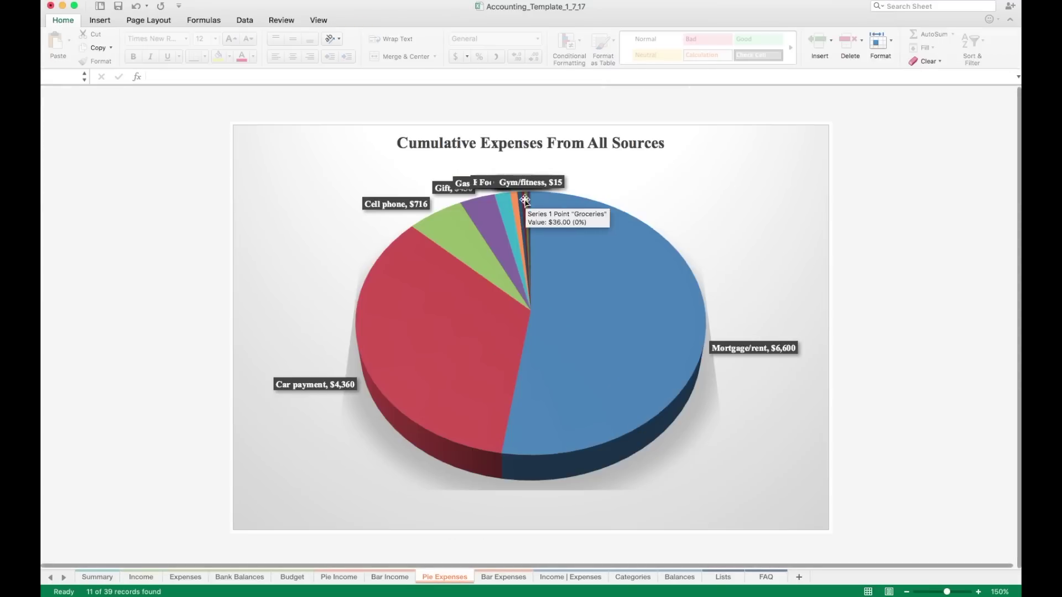
# - Clear the Total column filter on Summary, then view the Pie Expenses and Bar Expenses charts
pyautogui.click(97, 577)
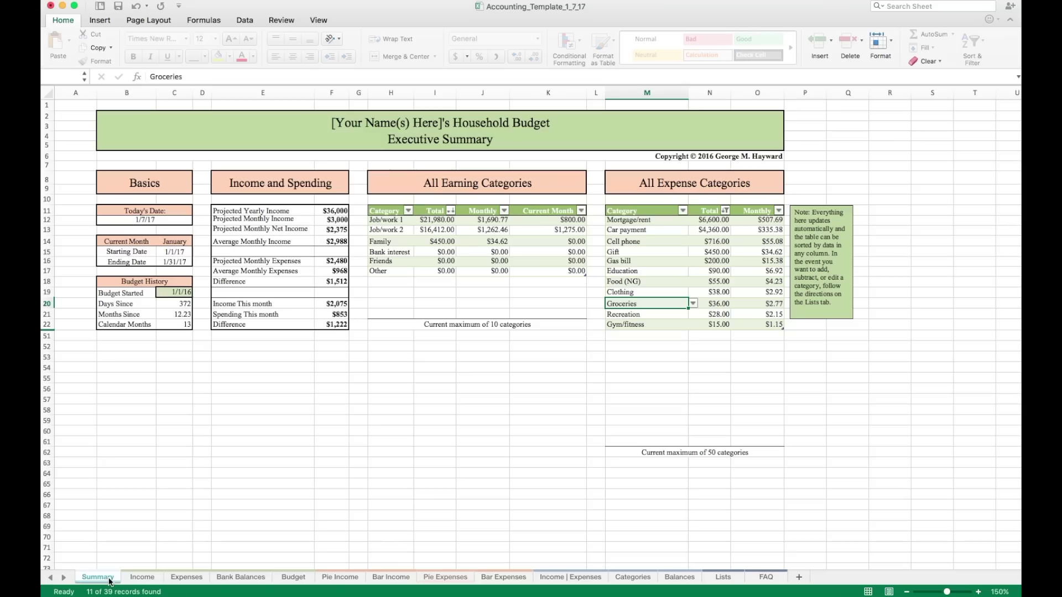
pyautogui.click(726, 211)
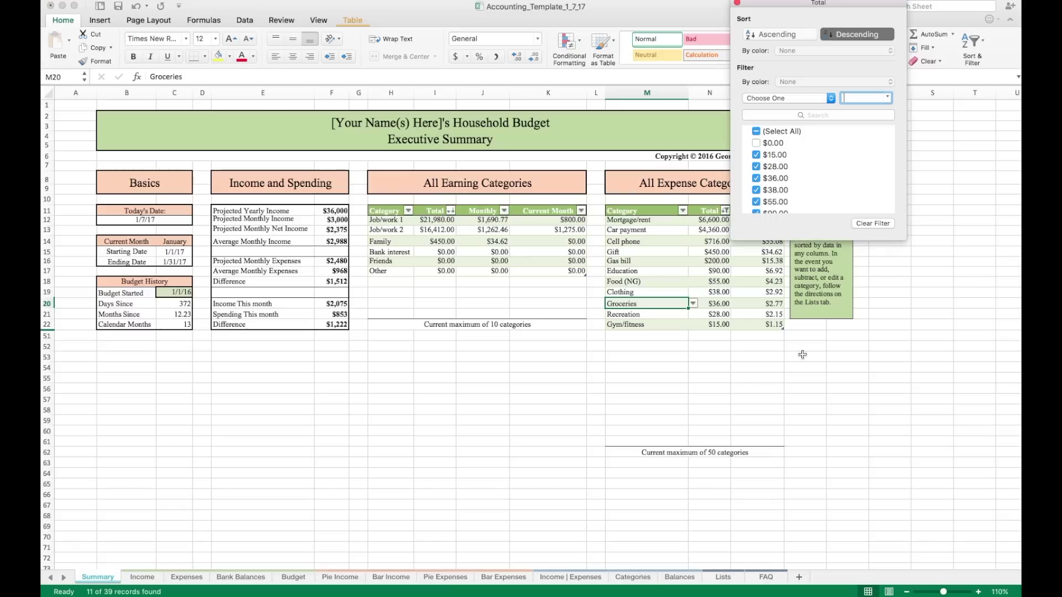
pyautogui.click(867, 225)
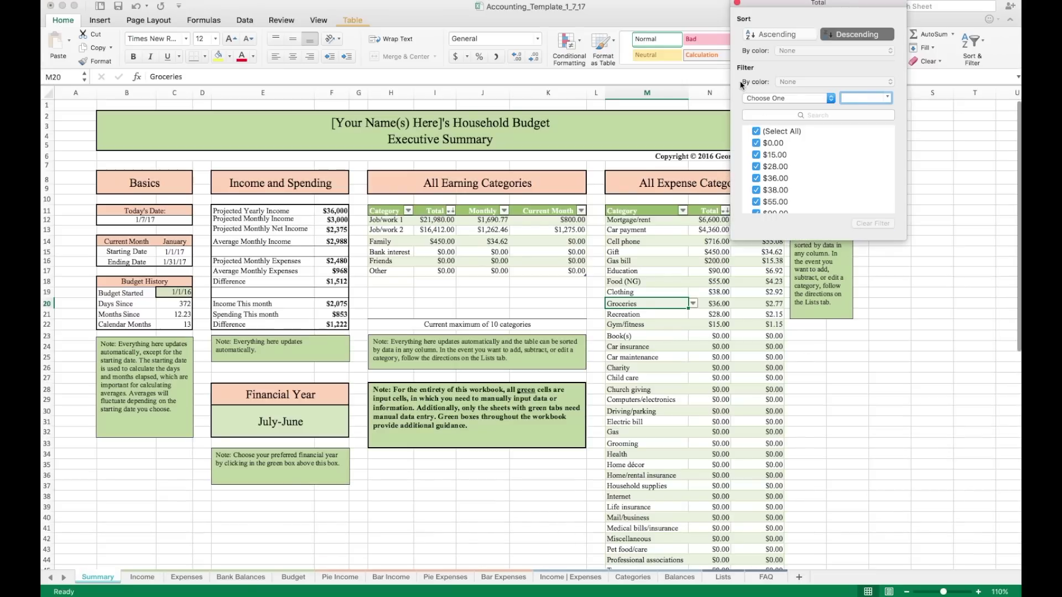
pyautogui.click(737, 2)
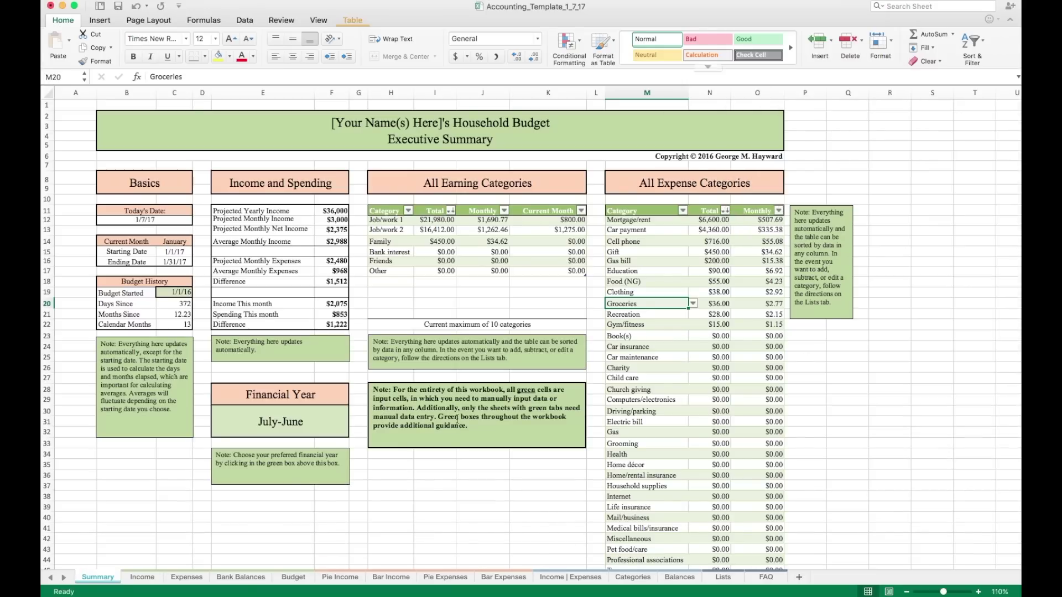
pyautogui.click(441, 578)
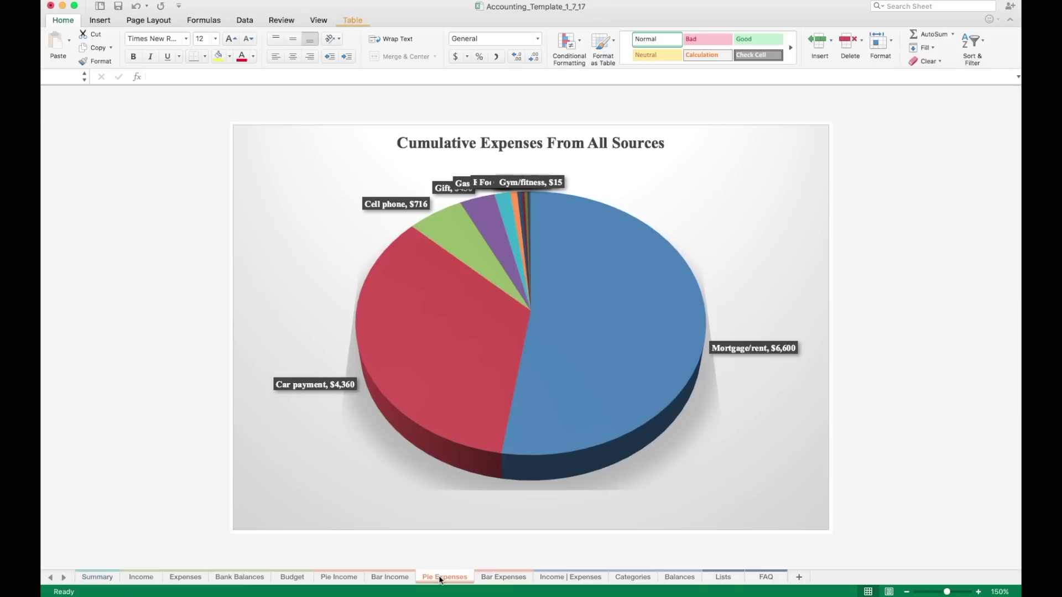
pyautogui.click(496, 579)
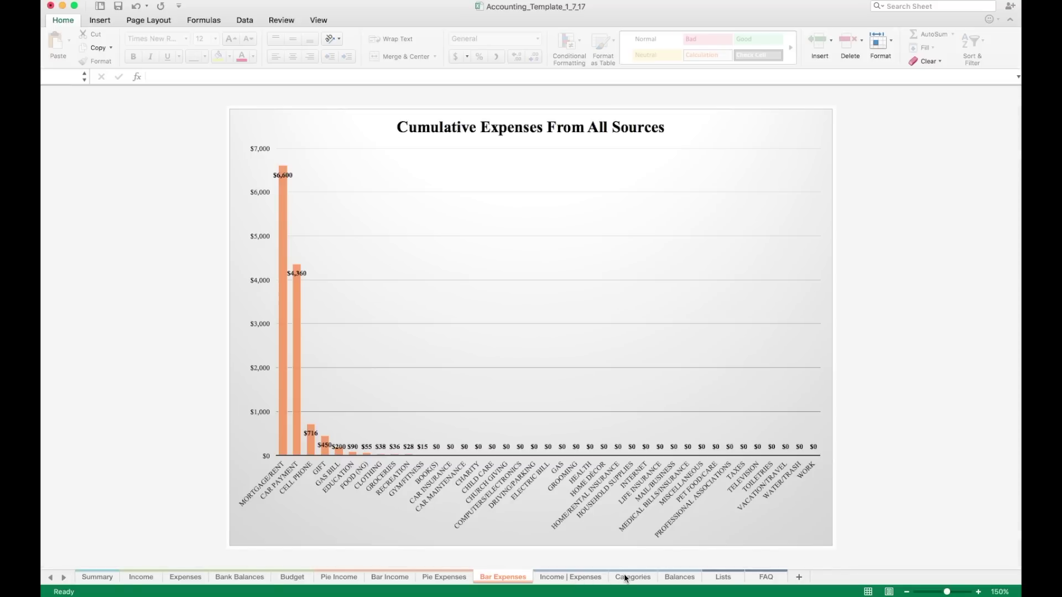
# - Switch to the Income | Expenses sheet charting February 2016 to January 2017
pyautogui.click(581, 588)
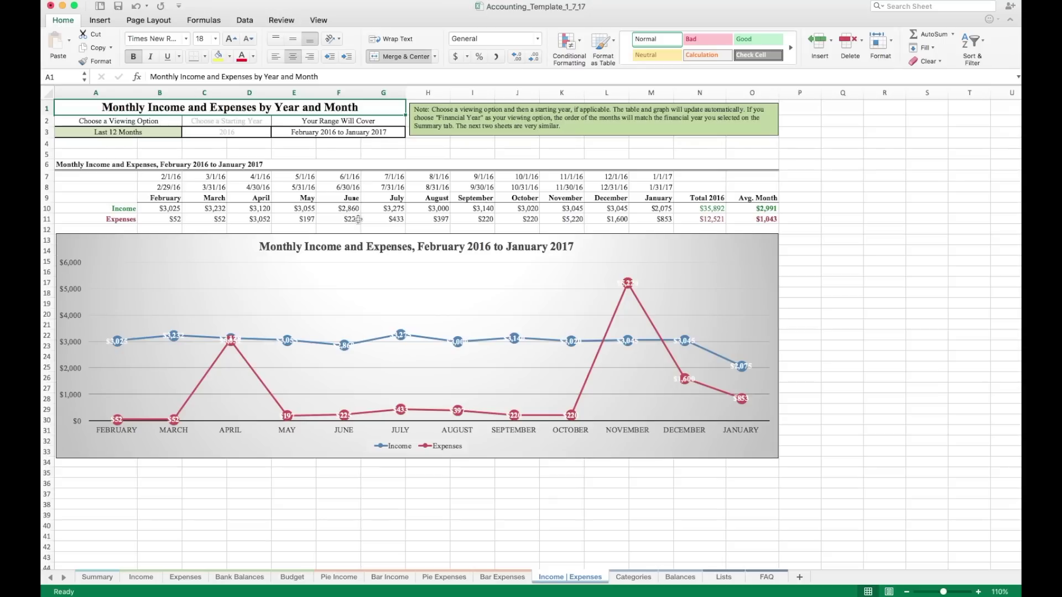
# - Check the A3 viewing-option list, keep Last 12 Months, and return to the Summary sheet
pyautogui.click(157, 132)
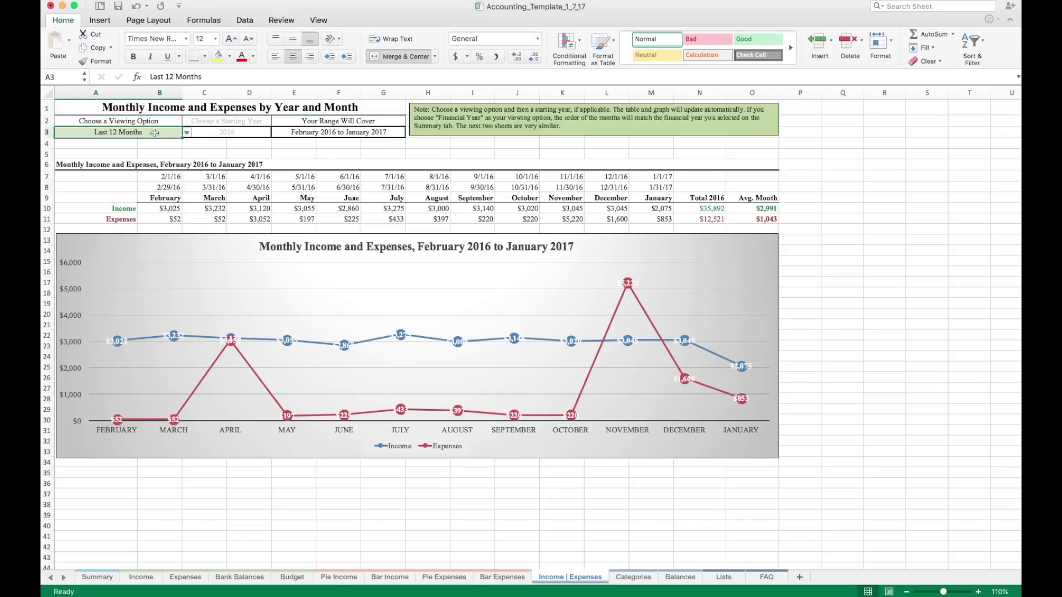
pyautogui.click(164, 122)
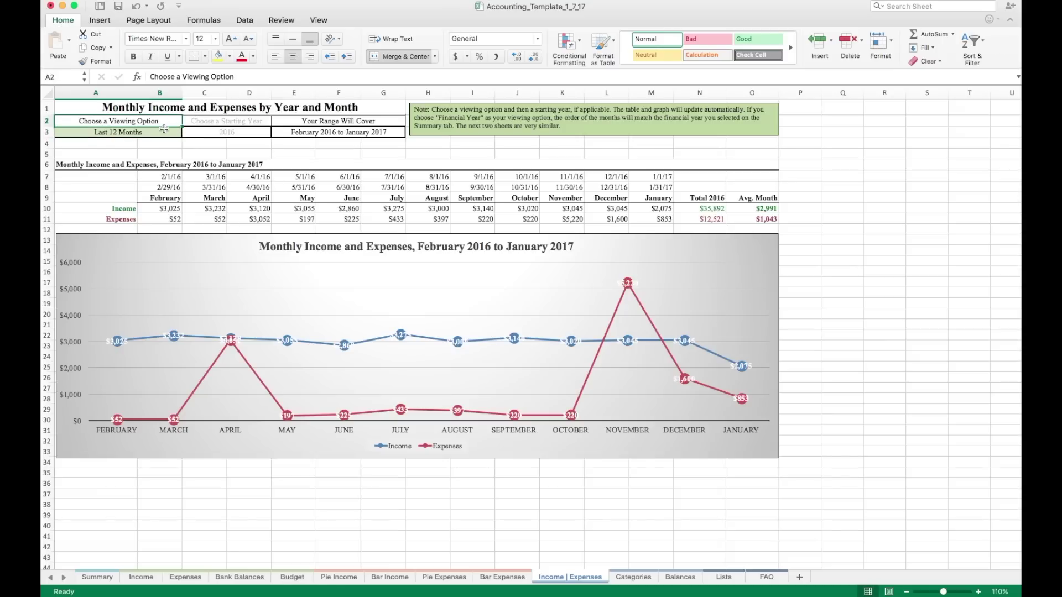
pyautogui.click(161, 133)
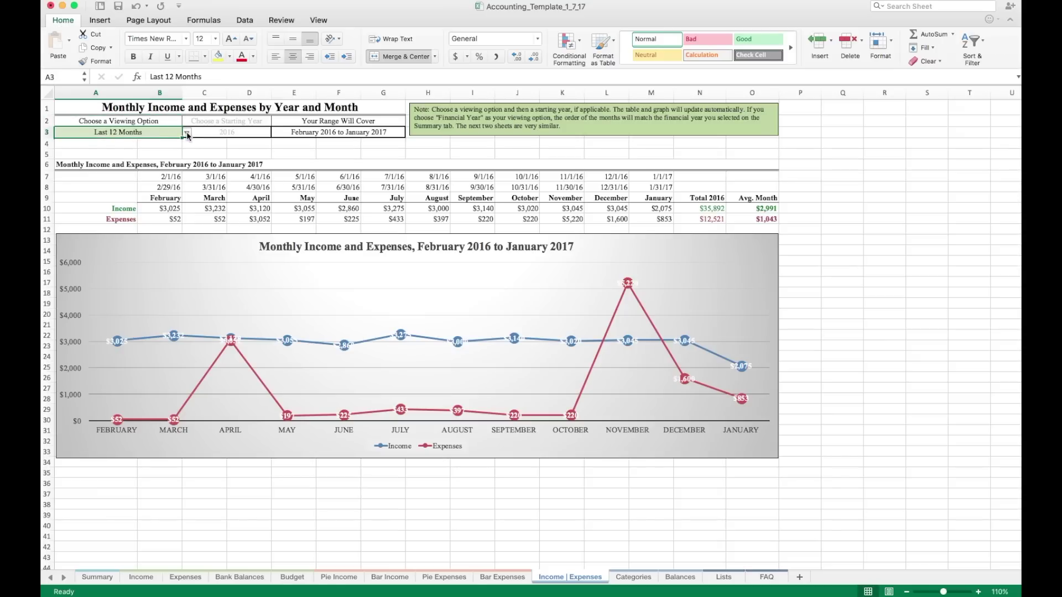
pyautogui.click(187, 134)
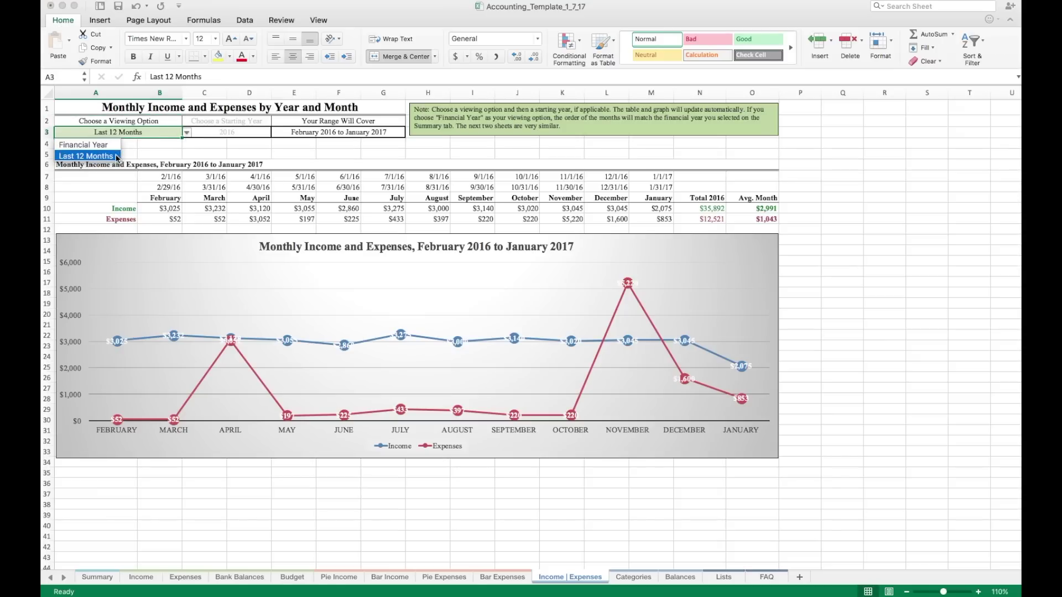
pyautogui.click(88, 156)
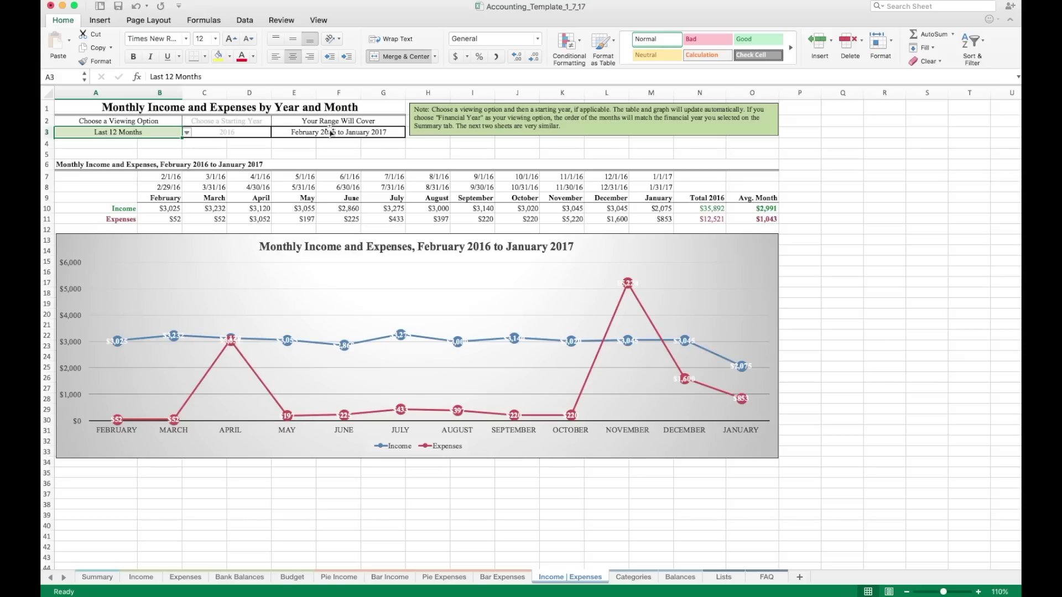
pyautogui.click(187, 133)
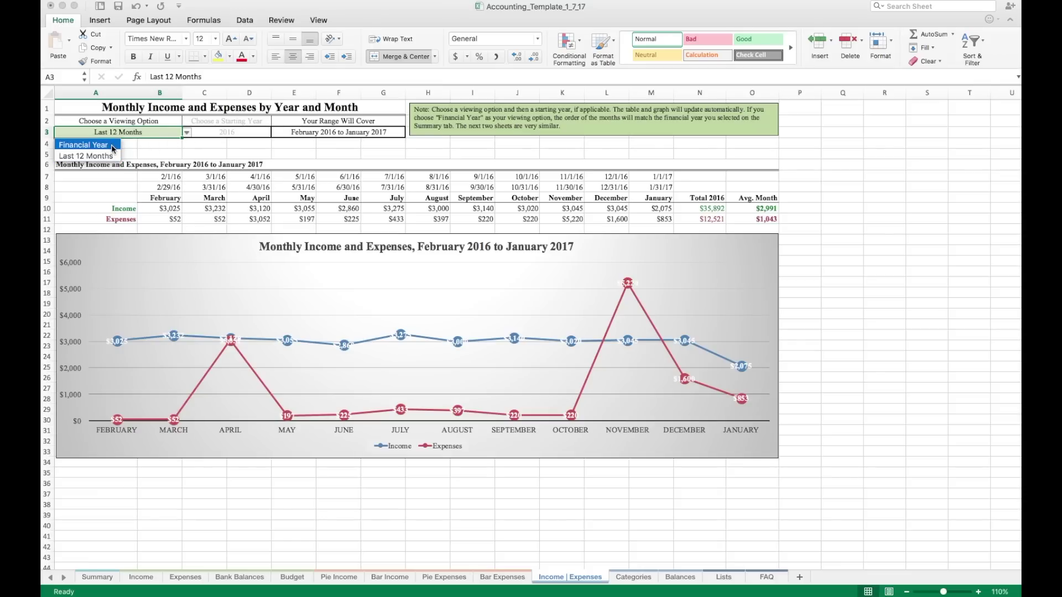
pyautogui.click(148, 148)
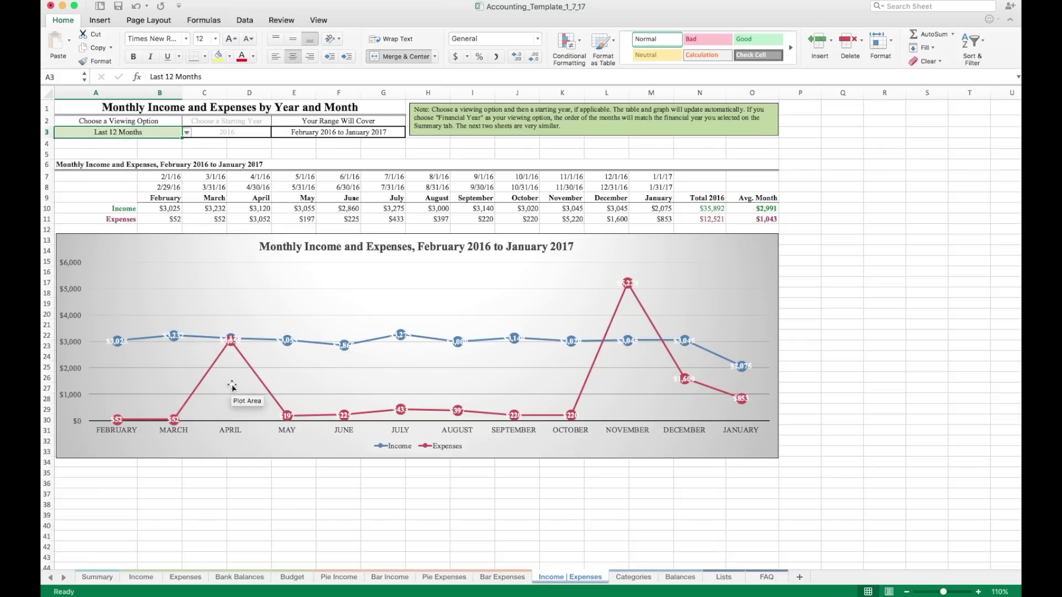
pyautogui.click(99, 578)
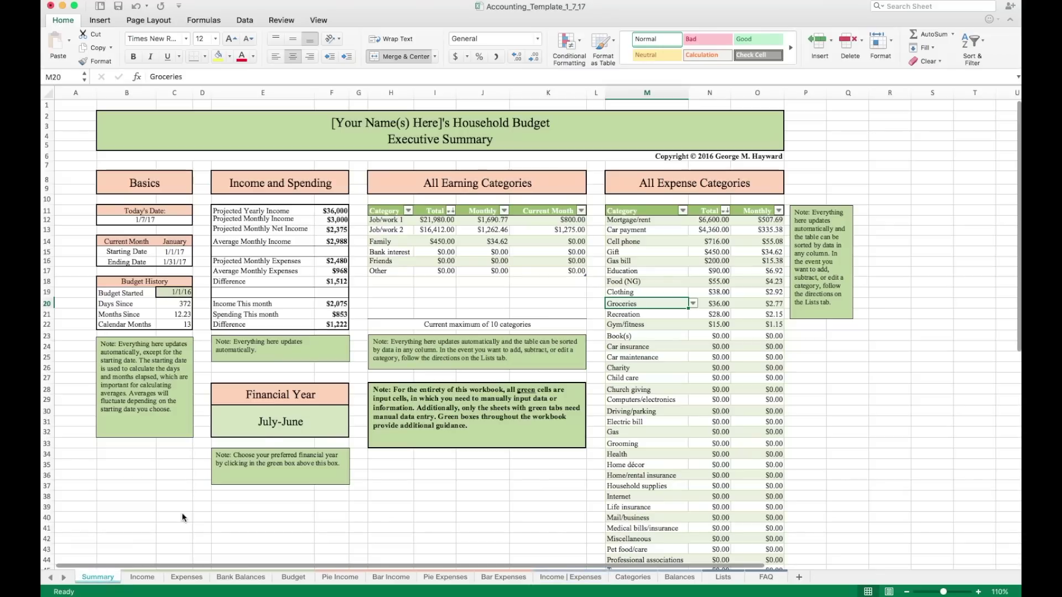
# - Check the Summary's Financial Year choices, keep July-June, and go to Income | Expenses
pyautogui.click(280, 432)
pyautogui.click(354, 411)
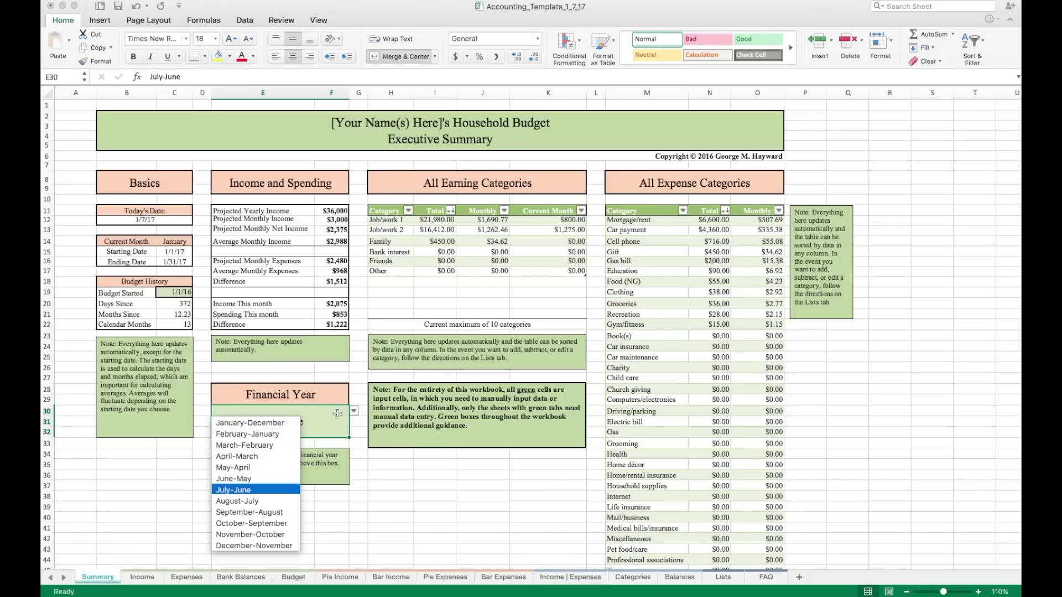
pyautogui.click(270, 490)
pyautogui.click(572, 578)
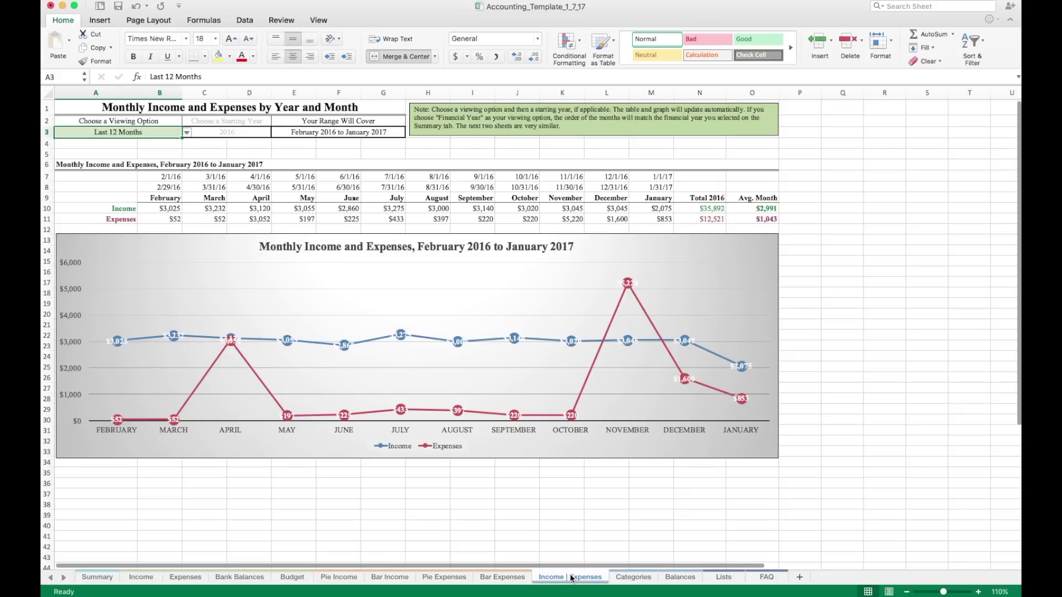
# - Switch the Income | Expenses view to Financial Year, try starting year 2015, then return to 2016
pyautogui.click(187, 133)
pyautogui.click(109, 149)
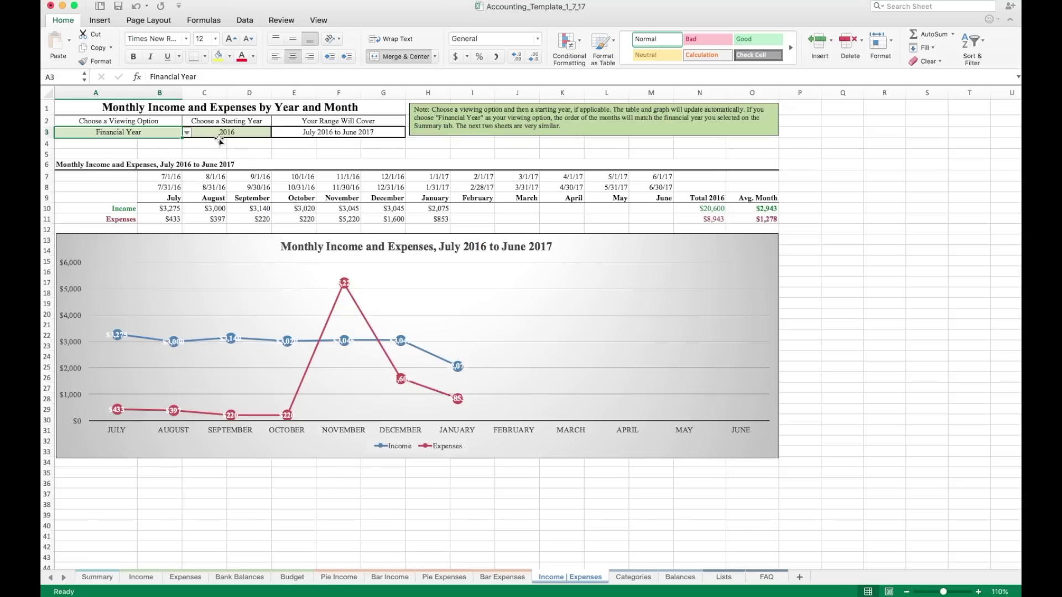
pyautogui.click(237, 136)
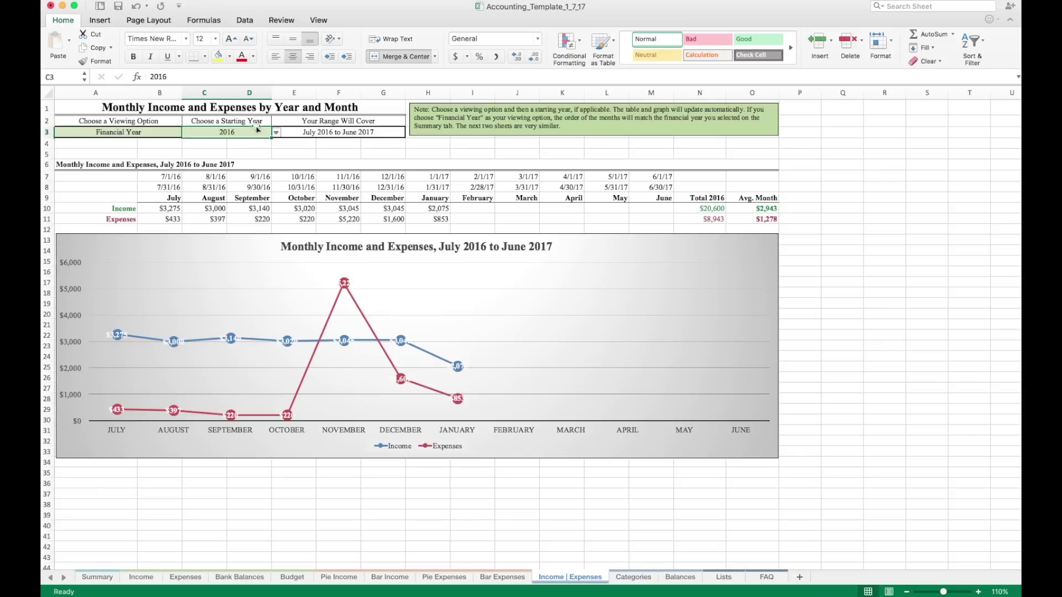
pyautogui.click(276, 132)
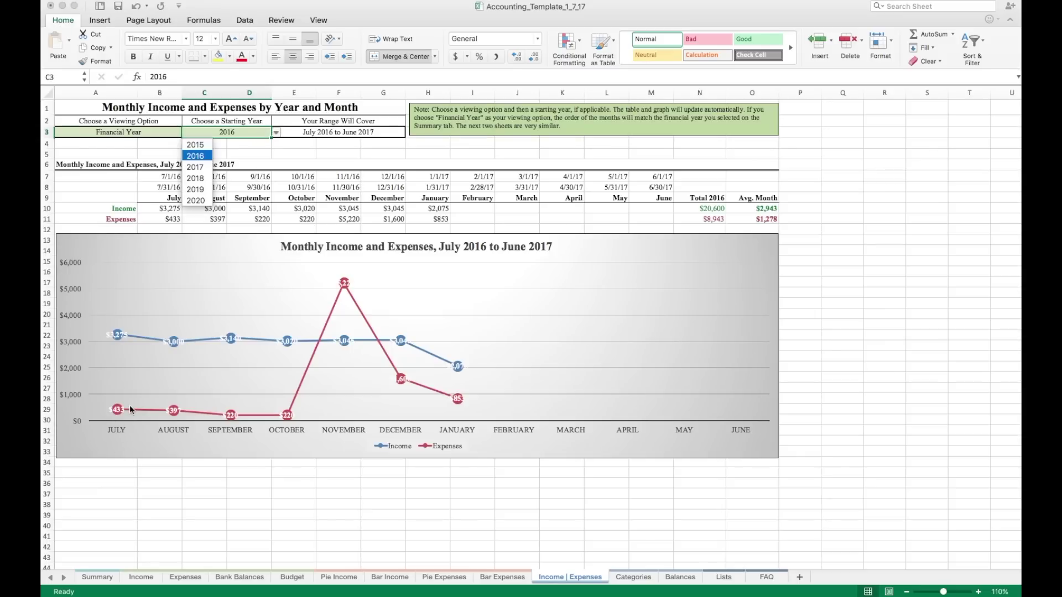
pyautogui.click(202, 157)
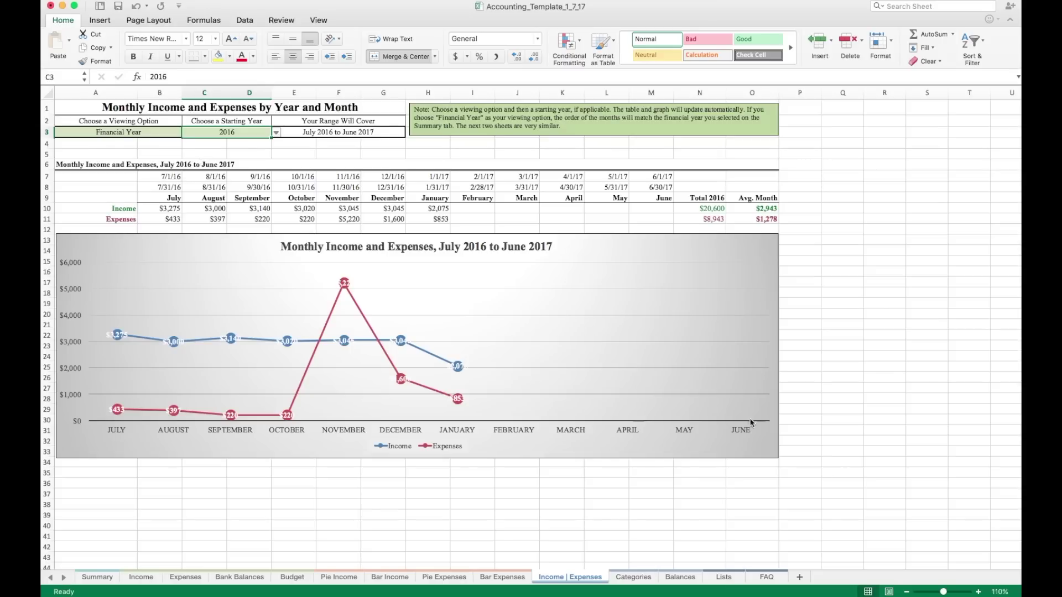
pyautogui.click(275, 133)
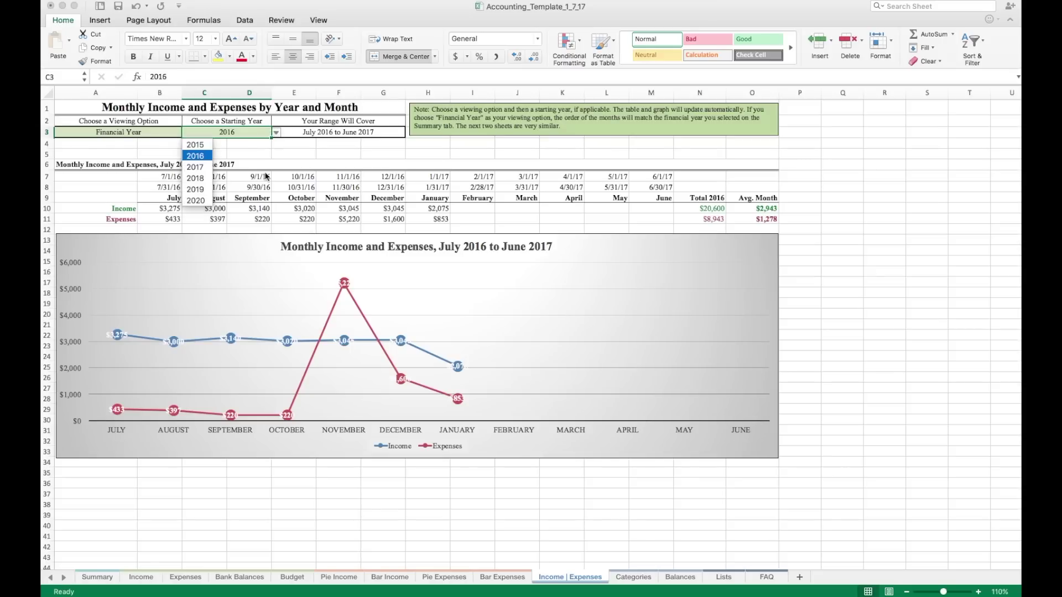
pyautogui.click(198, 144)
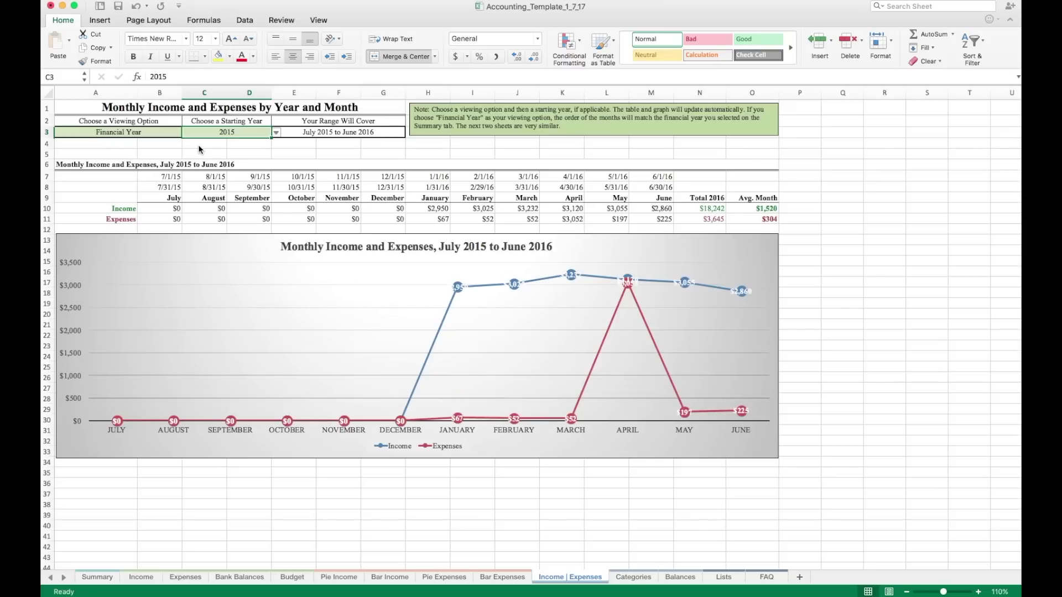
pyautogui.click(275, 133)
pyautogui.click(207, 157)
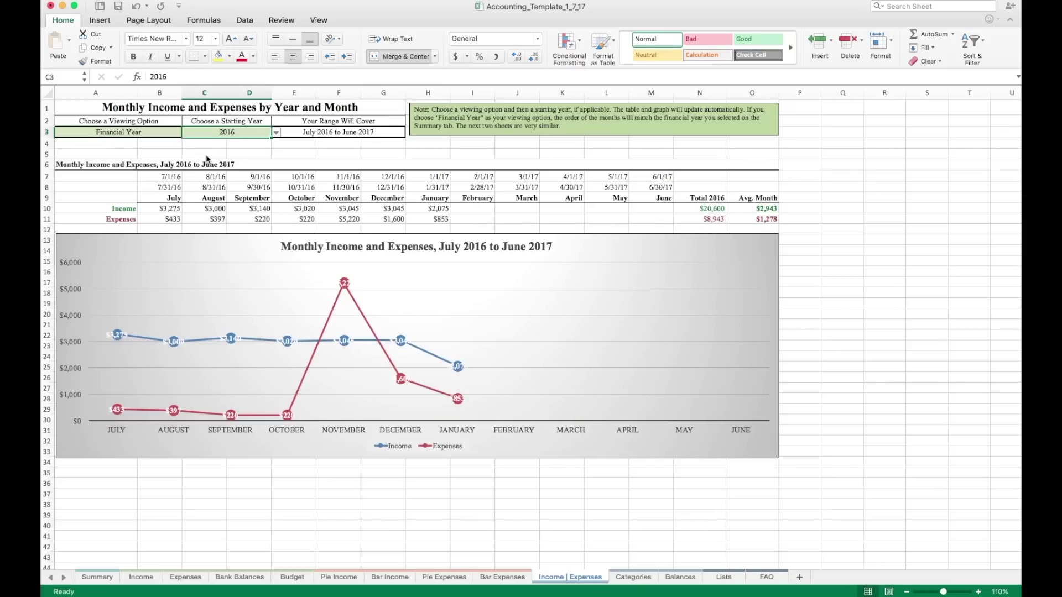
# - Set the Summary's Financial Year in E30 to October-September and return to Income | Expenses
pyautogui.click(105, 577)
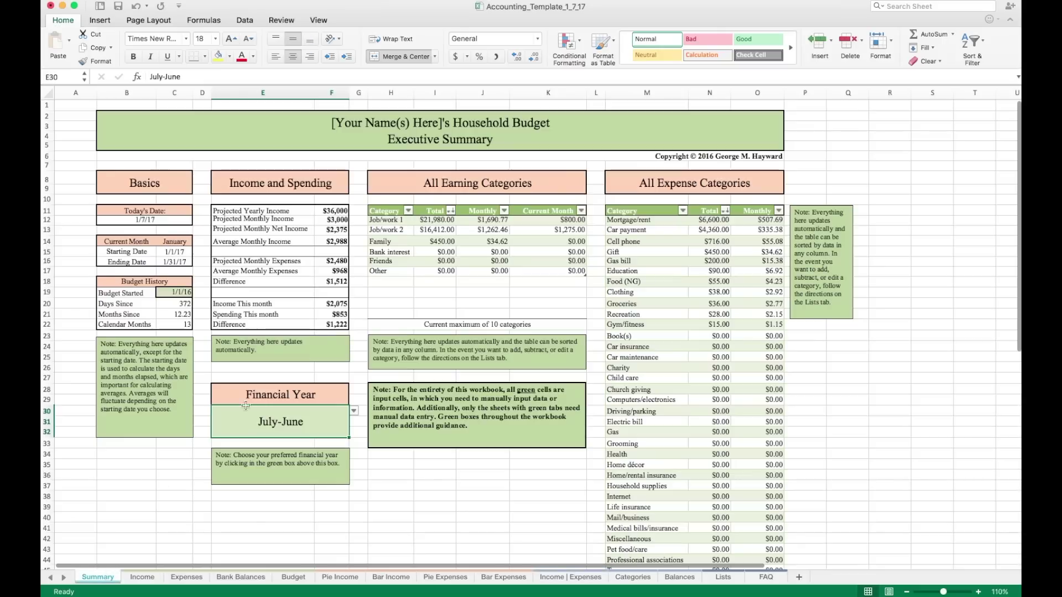
pyautogui.click(353, 411)
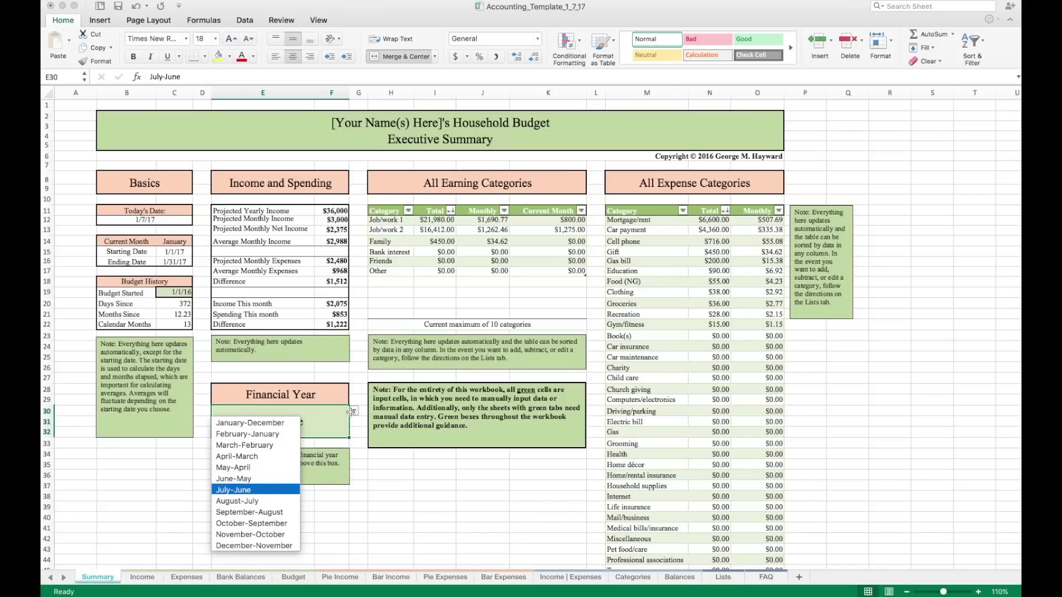
pyautogui.click(276, 524)
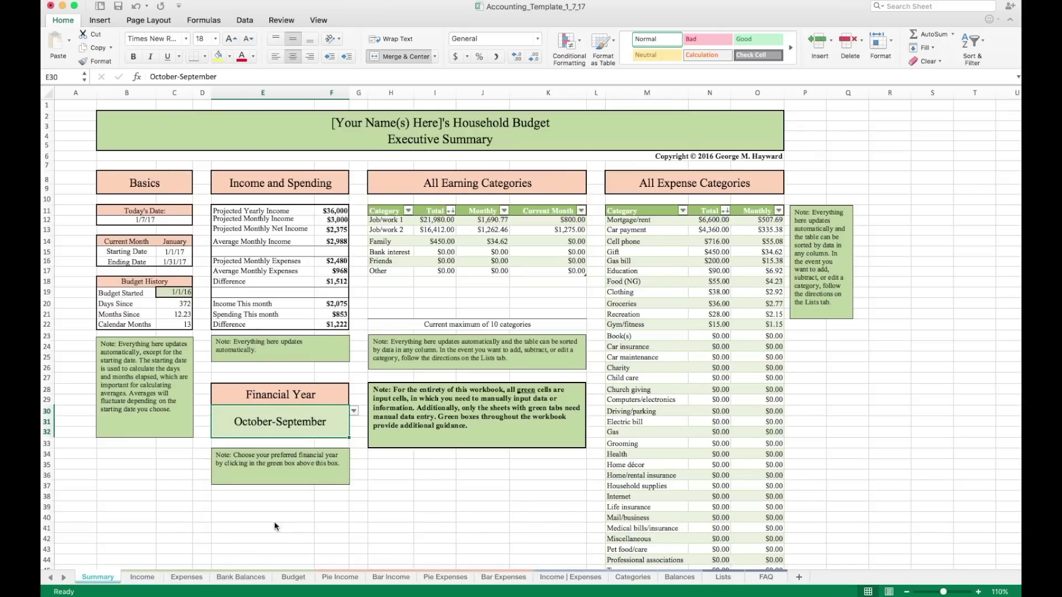
pyautogui.click(559, 574)
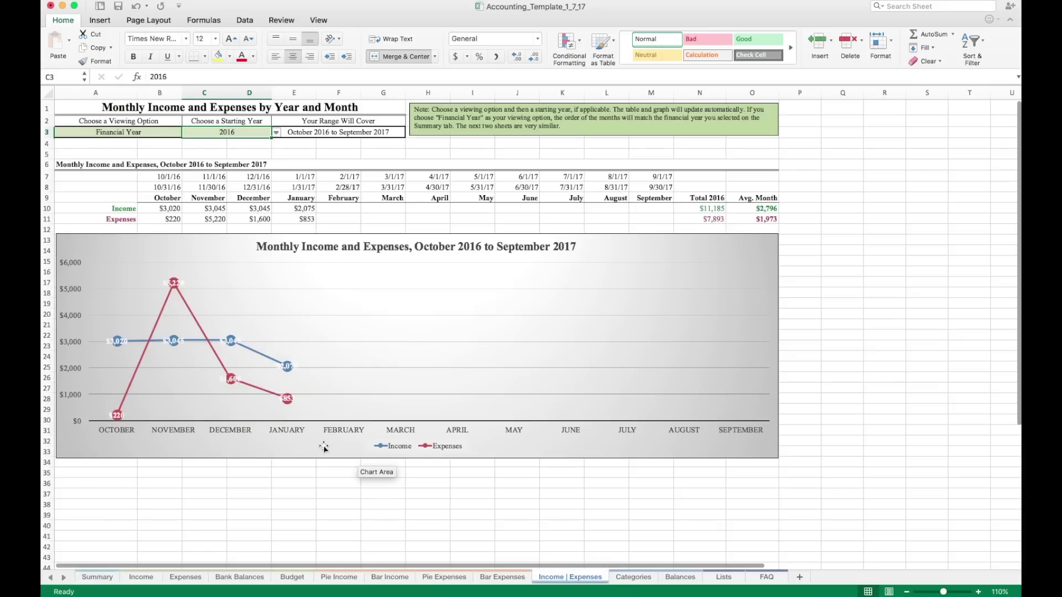
# - Try starting years 2015 and 2017 in C3, then set it back to 2016
pyautogui.click(276, 133)
pyautogui.click(207, 146)
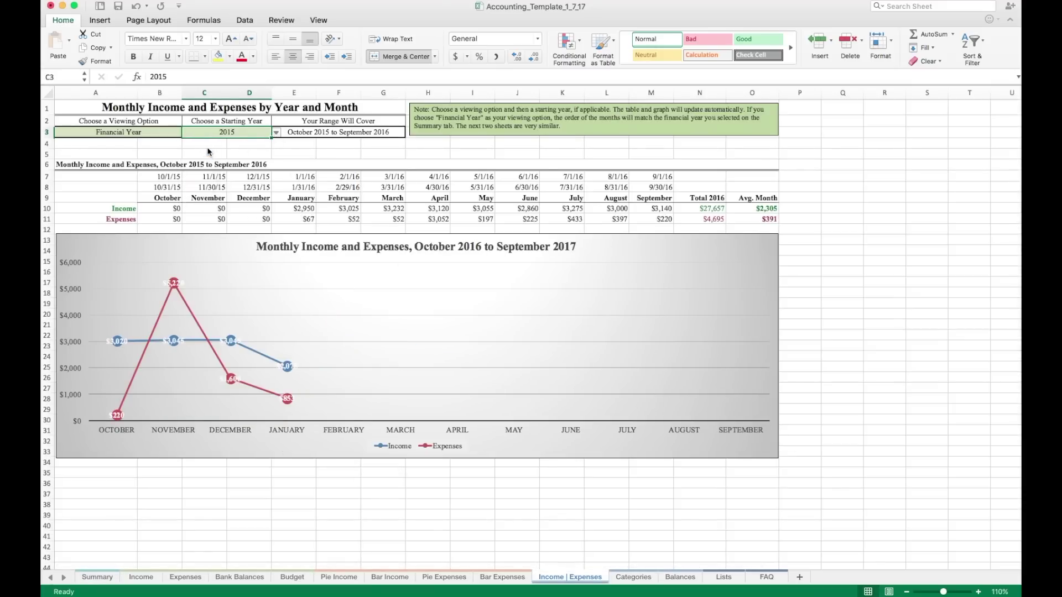
pyautogui.click(275, 133)
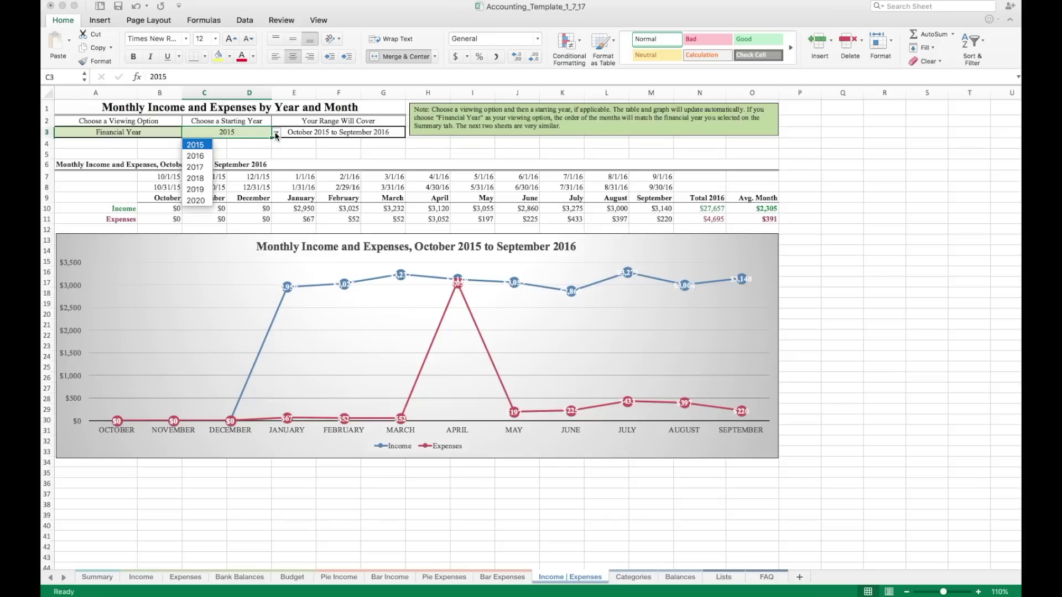
pyautogui.click(204, 168)
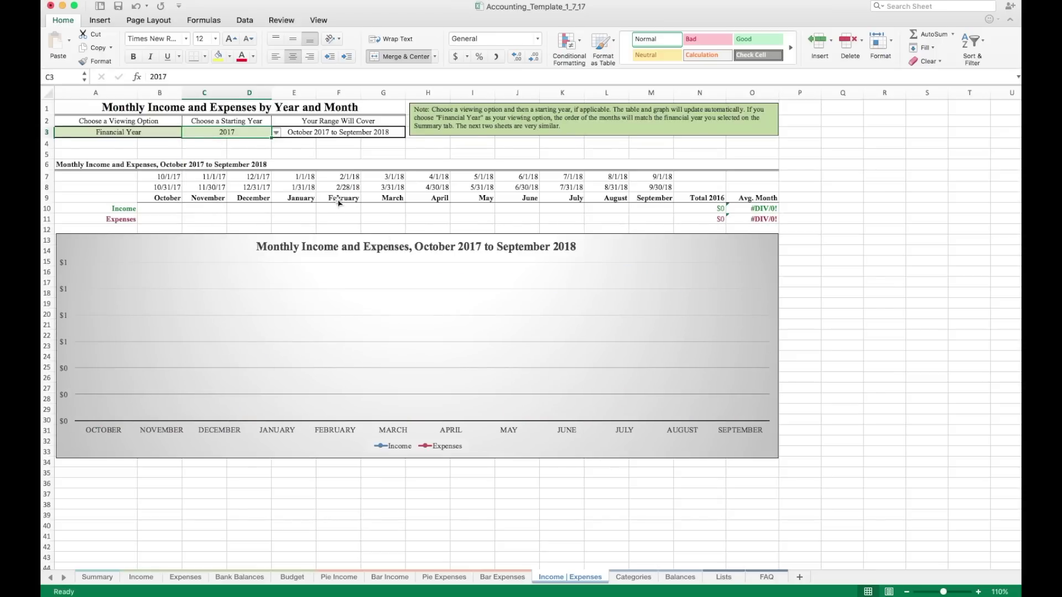
pyautogui.click(276, 133)
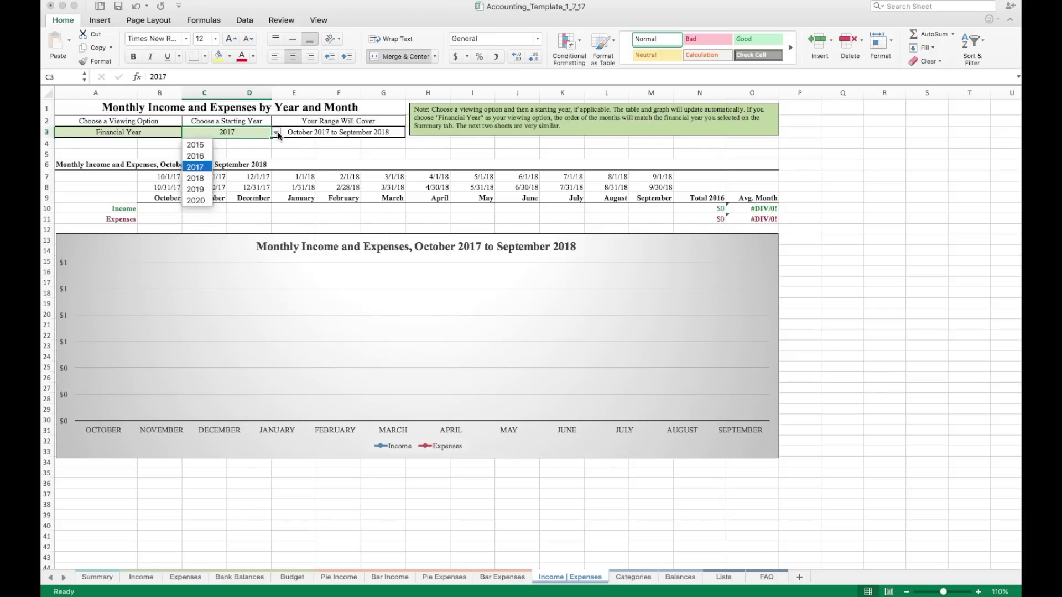
pyautogui.click(198, 157)
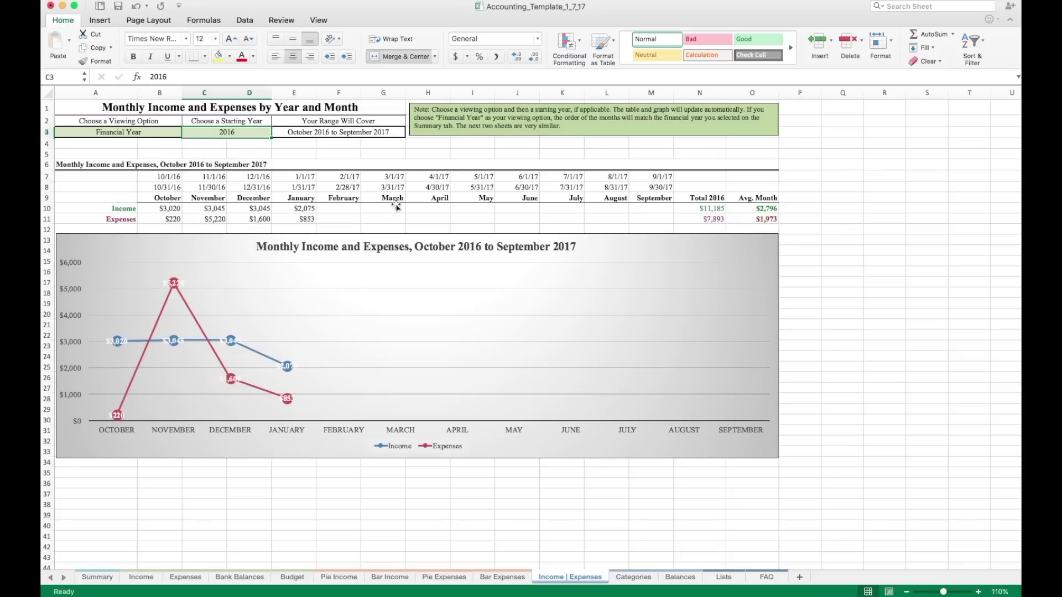
# - Change the A3 viewing option to Last 12 Months
pyautogui.click(265, 329)
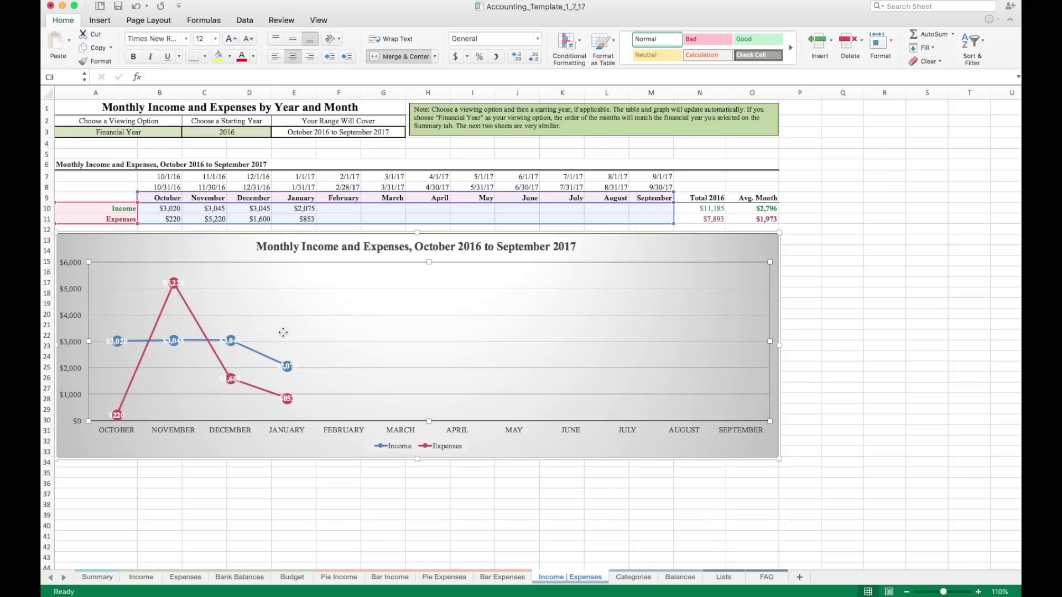
pyautogui.click(164, 134)
pyautogui.click(186, 133)
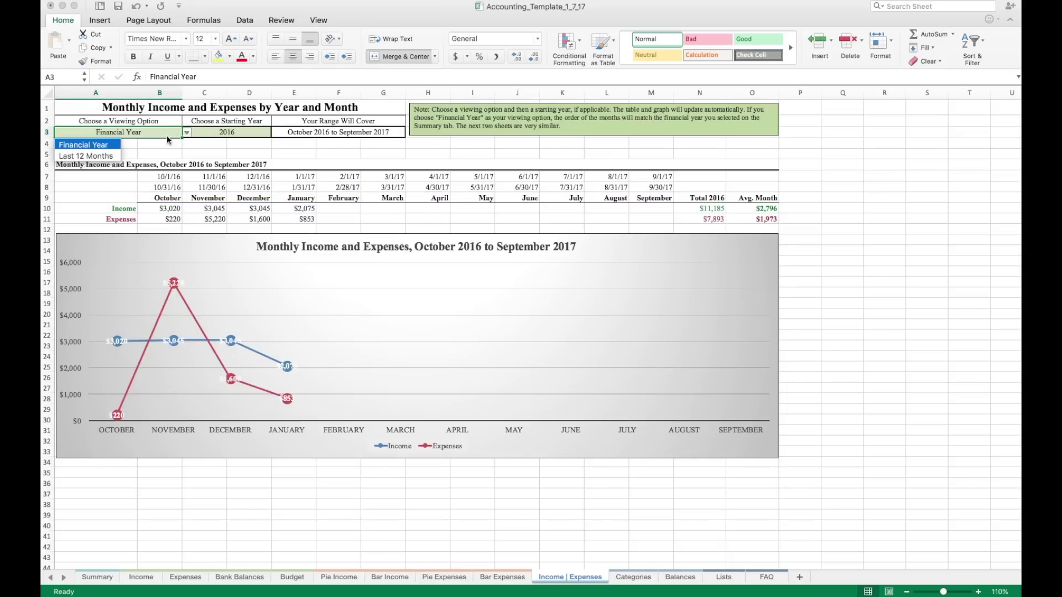
pyautogui.click(117, 156)
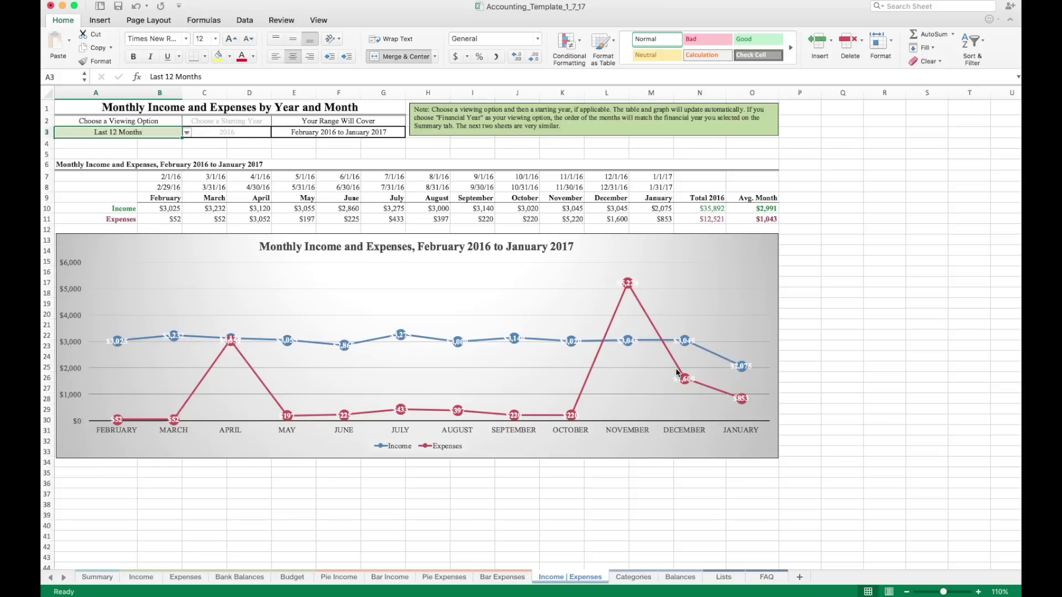
# - Go to the Categories sheet, keep the Last 12 Months view, and review the category headings
pyautogui.click(632, 578)
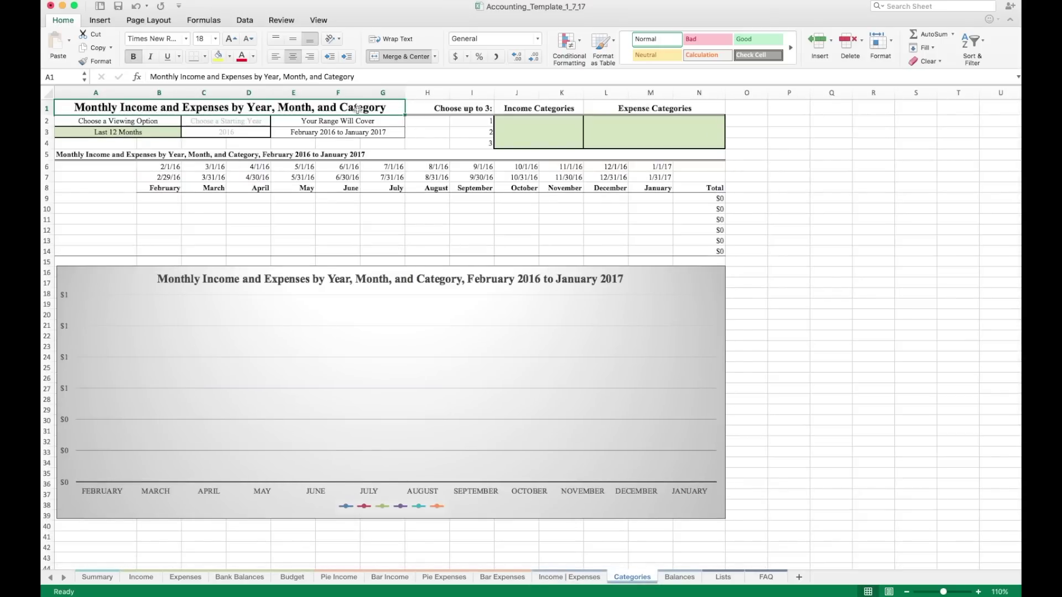
pyautogui.click(155, 136)
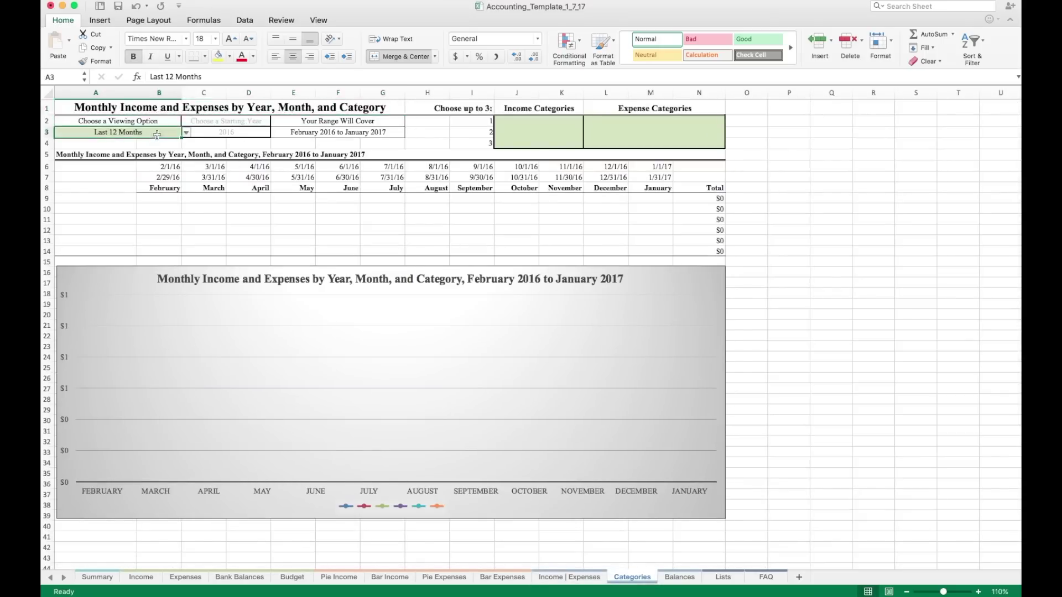
pyautogui.click(187, 133)
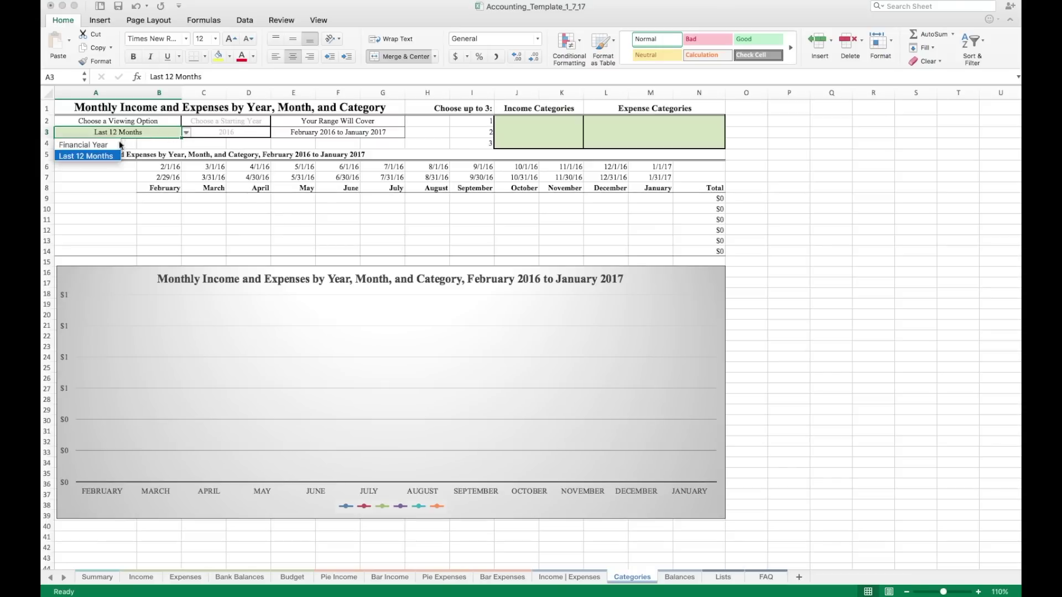
pyautogui.click(89, 156)
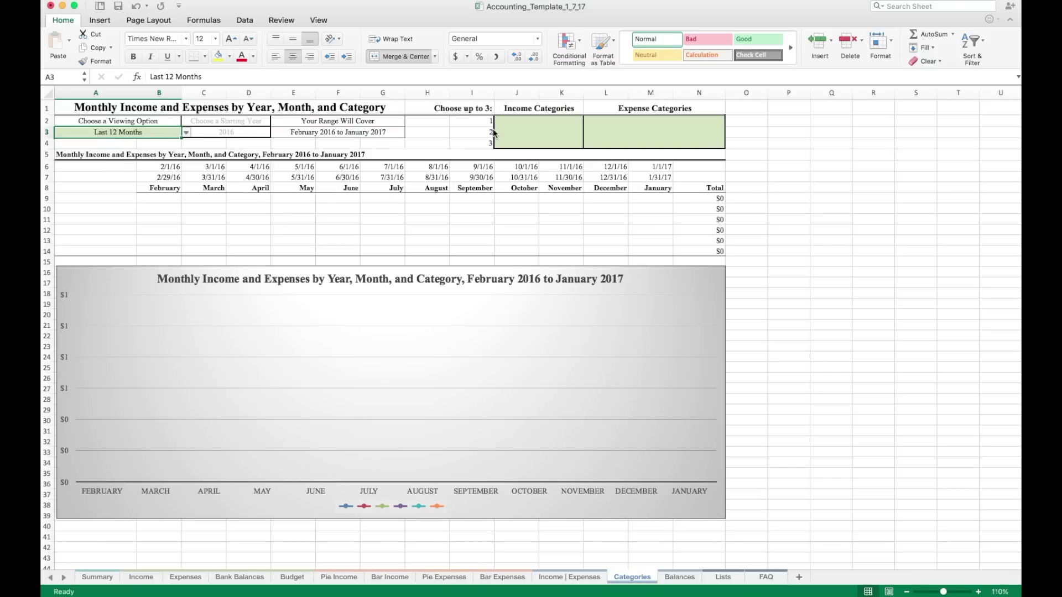
pyautogui.click(472, 113)
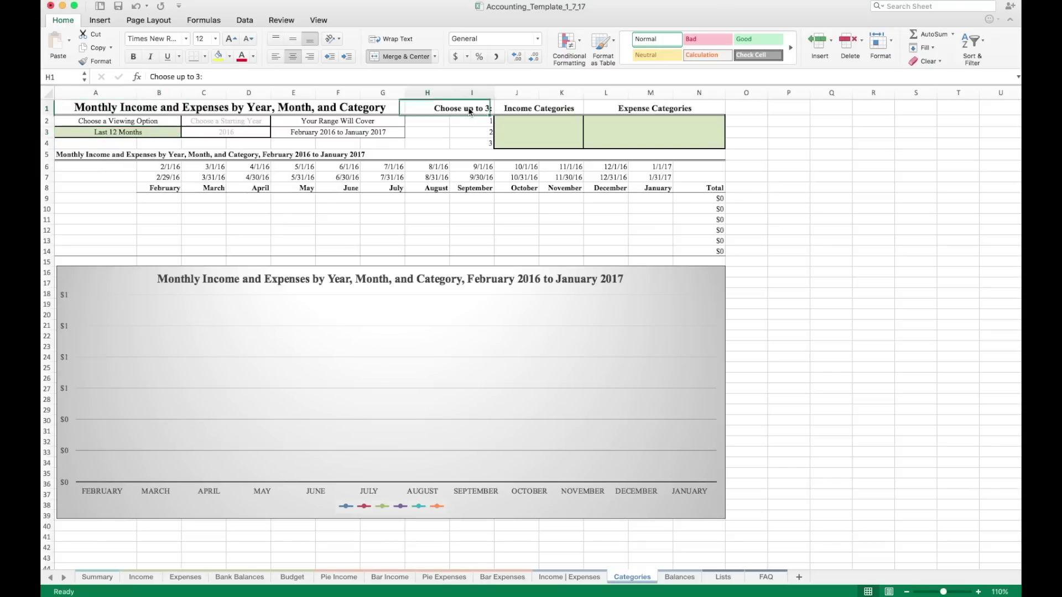
pyautogui.click(555, 112)
pyautogui.click(628, 110)
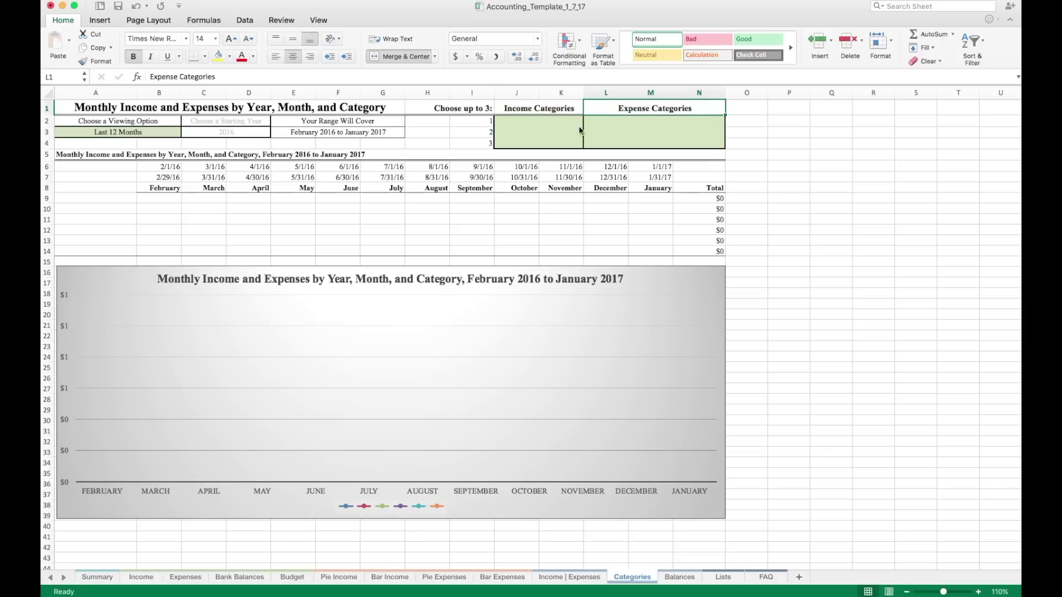
# - Pick Job/work 1, Job/work 2 and Family as income categories in J2, J3 and J4
pyautogui.click(557, 122)
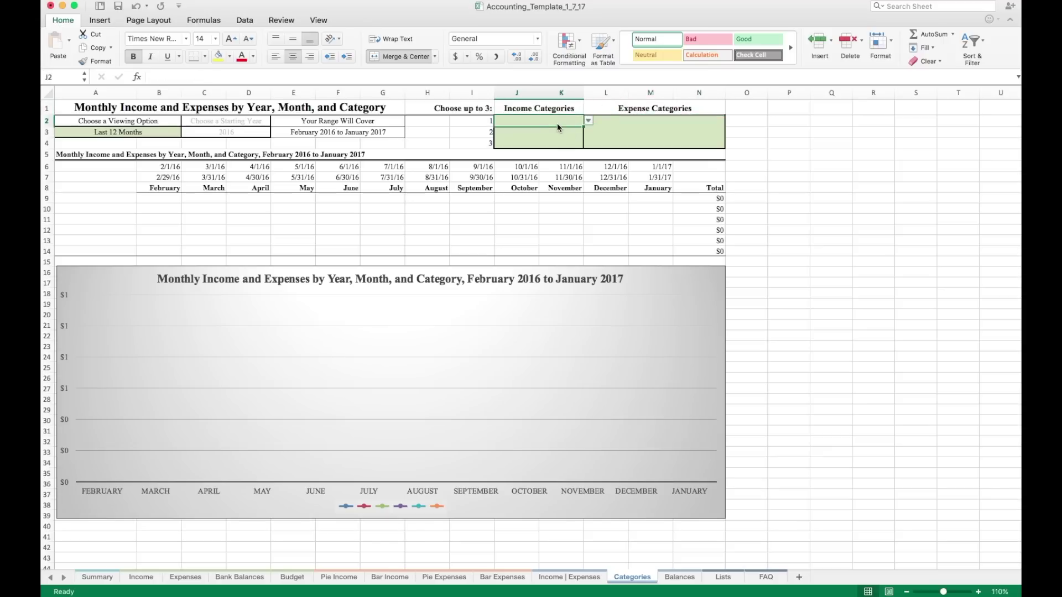
pyautogui.click(588, 122)
pyautogui.click(530, 167)
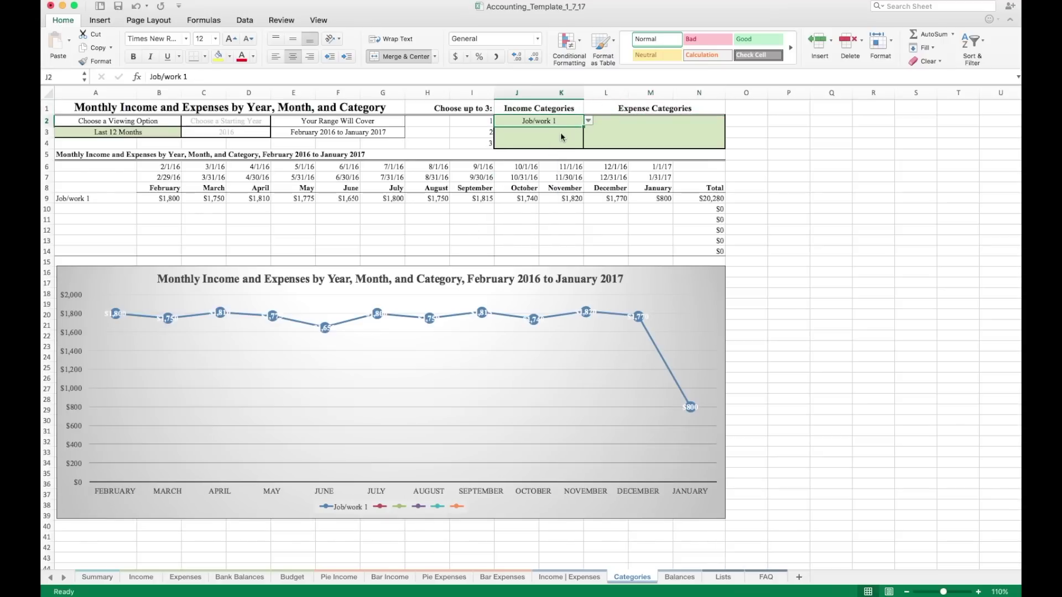
pyautogui.click(561, 137)
pyautogui.click(589, 132)
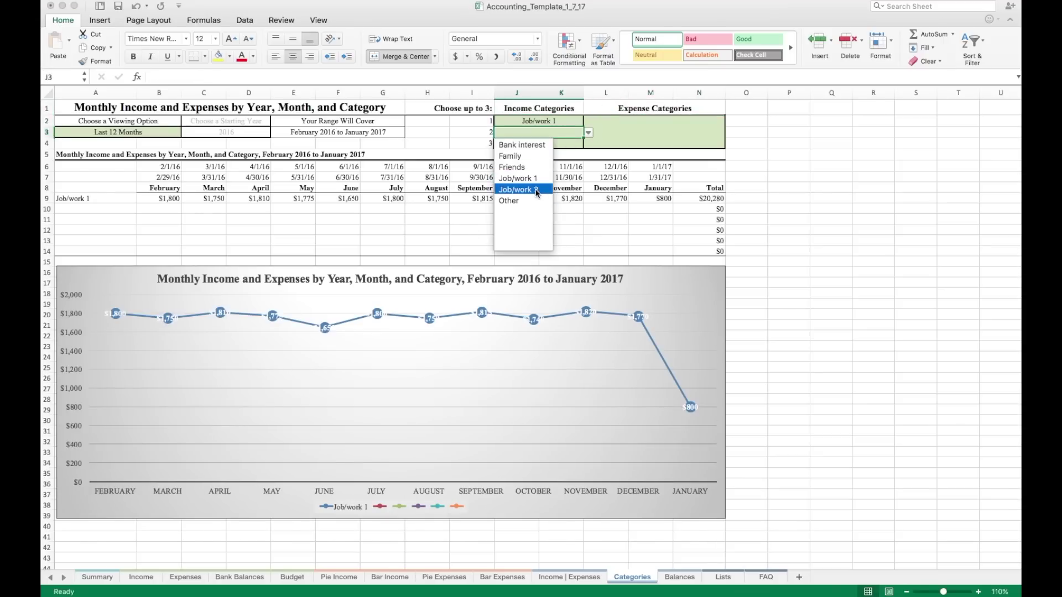
pyautogui.click(536, 190)
pyautogui.click(580, 145)
pyautogui.click(588, 144)
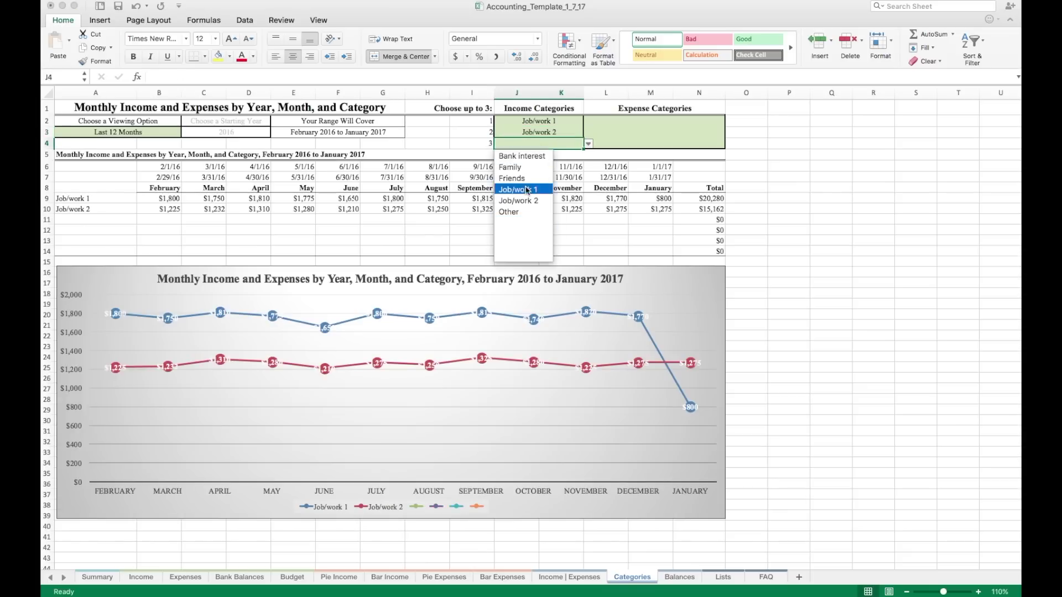
pyautogui.click(536, 171)
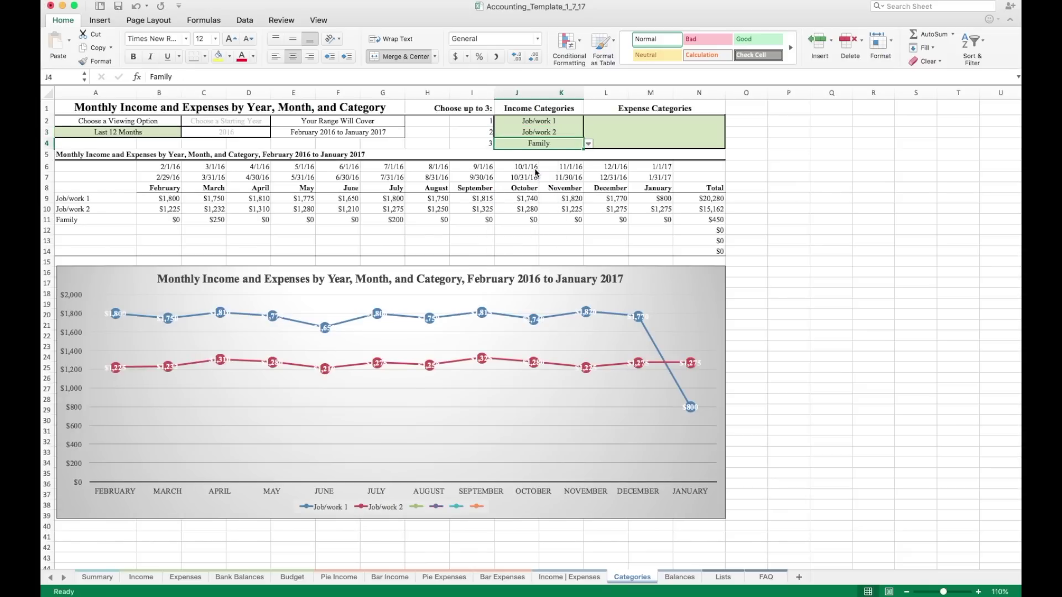
# - Pick Car payment as the first expense category in L2
pyautogui.click(651, 123)
pyautogui.click(730, 121)
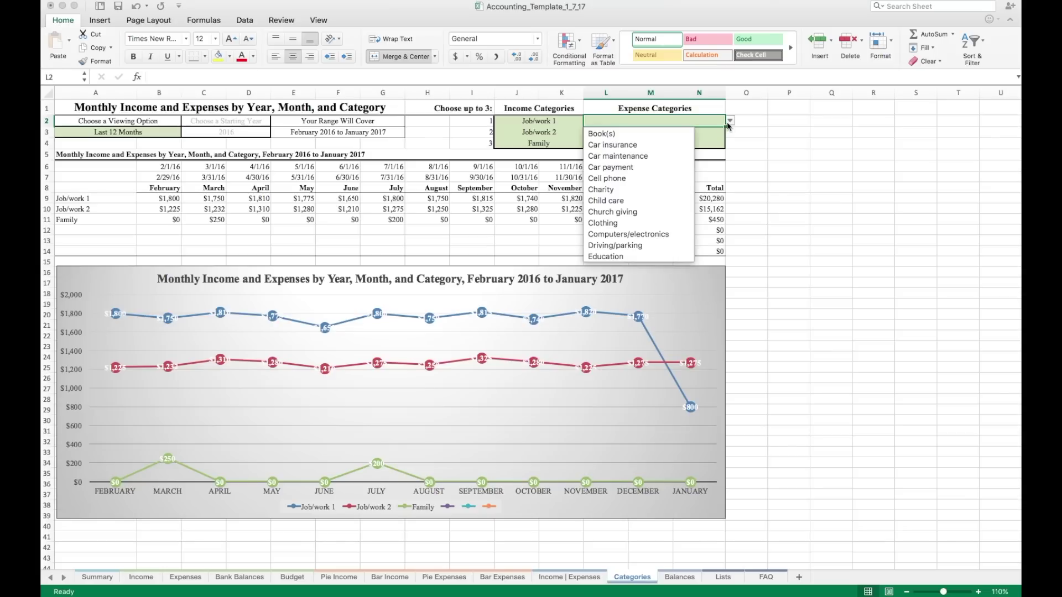
pyautogui.click(647, 168)
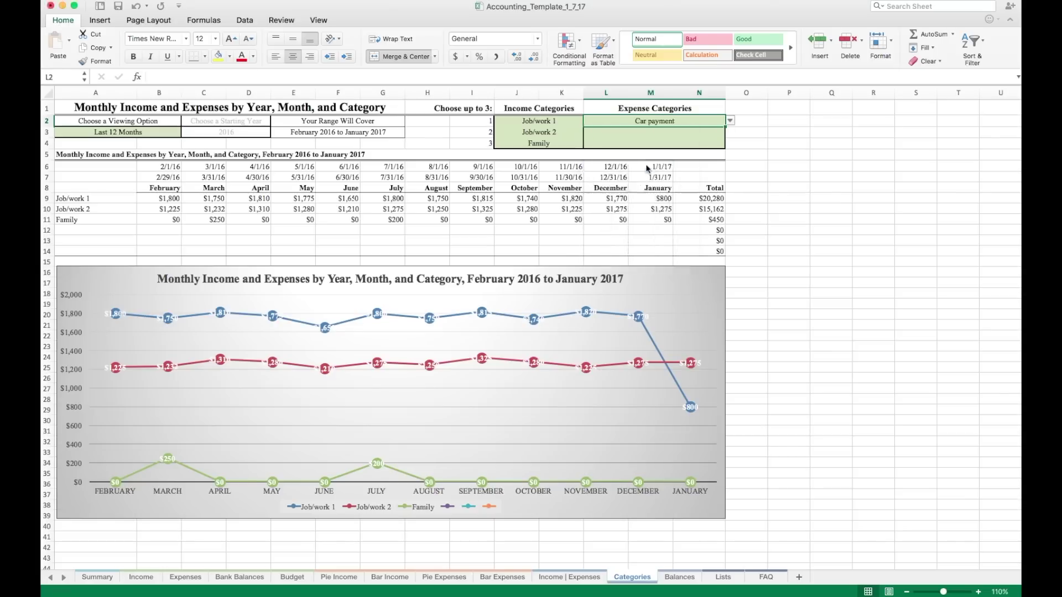
pyautogui.click(726, 134)
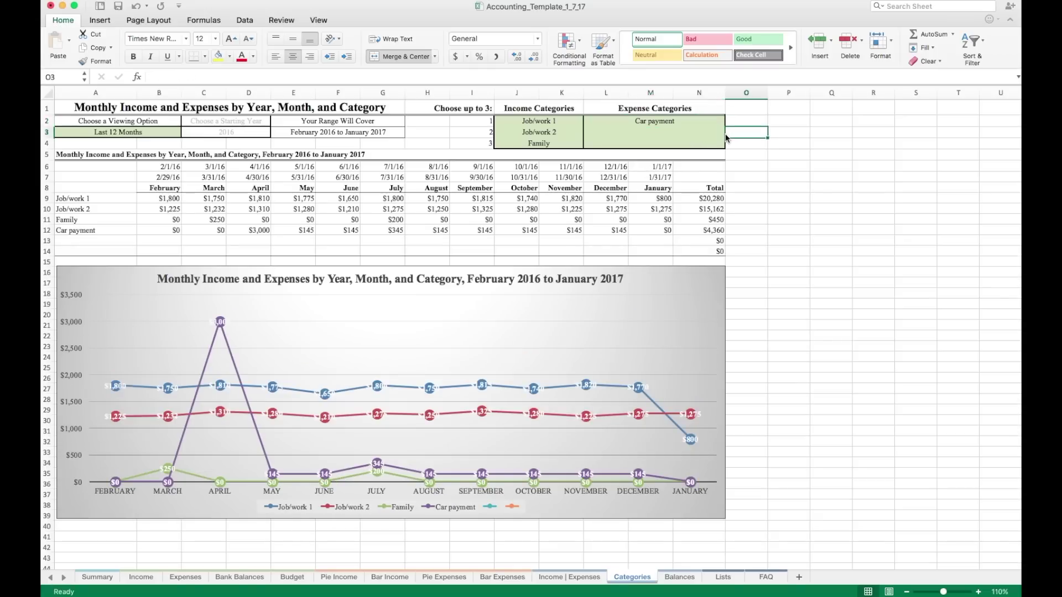
pyautogui.click(724, 143)
# - Add Cell phone in L3 and Mortgage/rent in L4 as expense categories
pyautogui.click(724, 133)
pyautogui.click(729, 132)
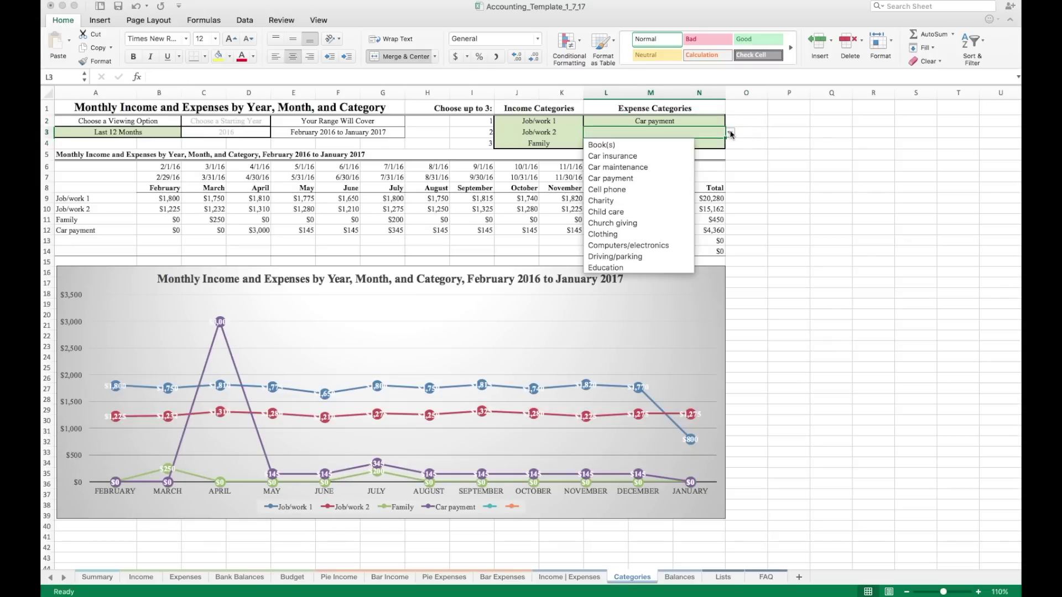
pyautogui.scroll(-1, 652, 190)
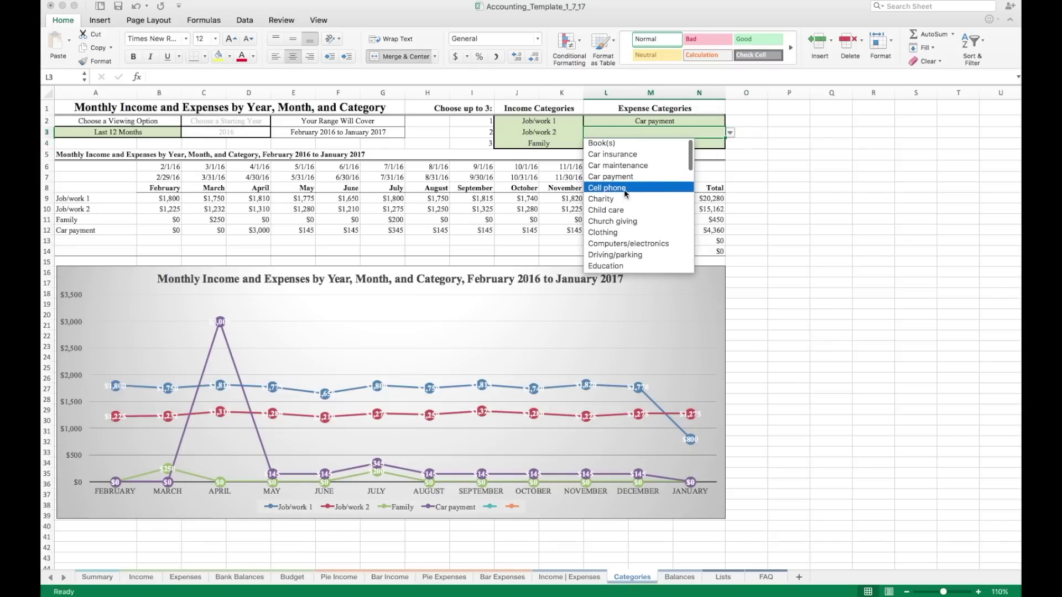
pyautogui.click(626, 188)
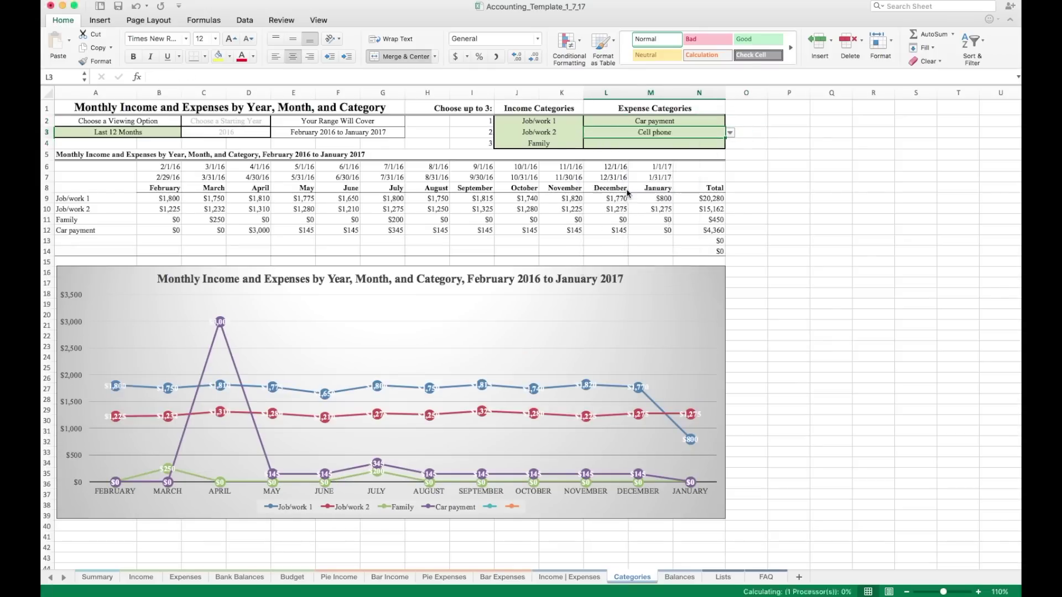
pyautogui.click(682, 144)
pyautogui.click(730, 145)
pyautogui.scroll(-5, 660, 194)
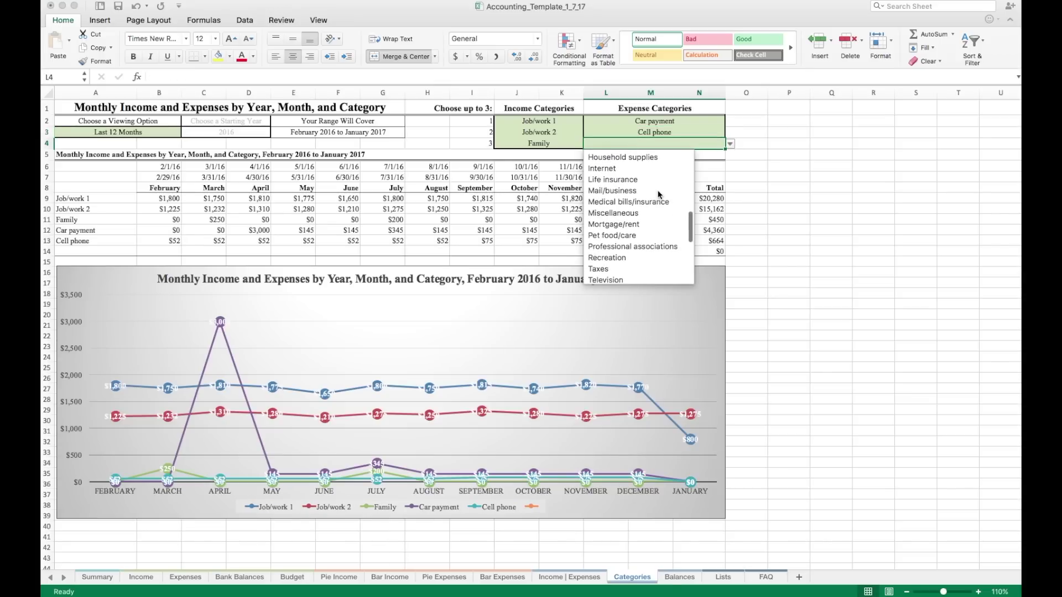
pyautogui.click(639, 224)
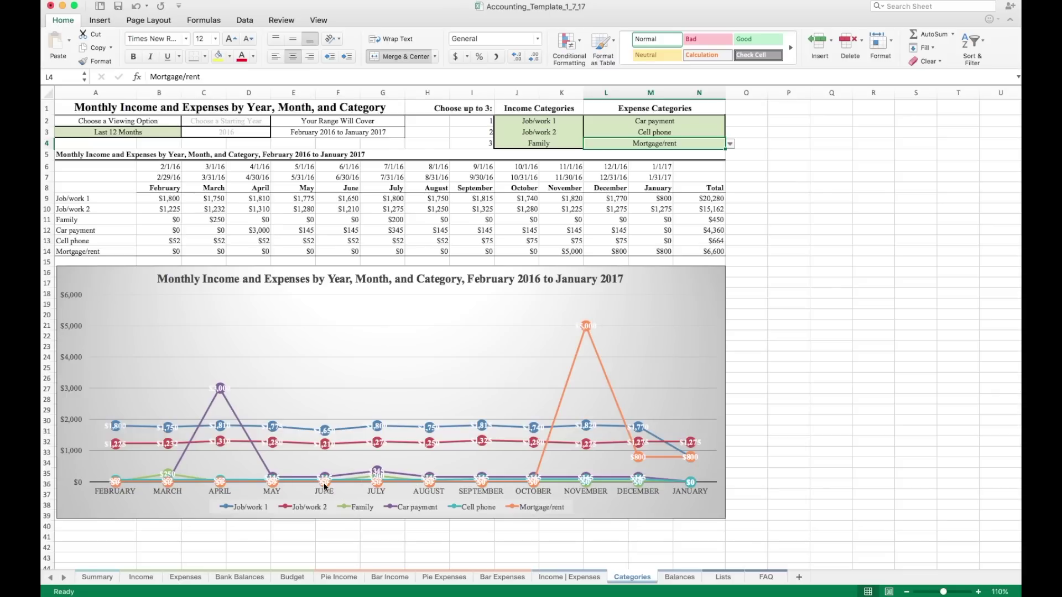
pyautogui.click(667, 125)
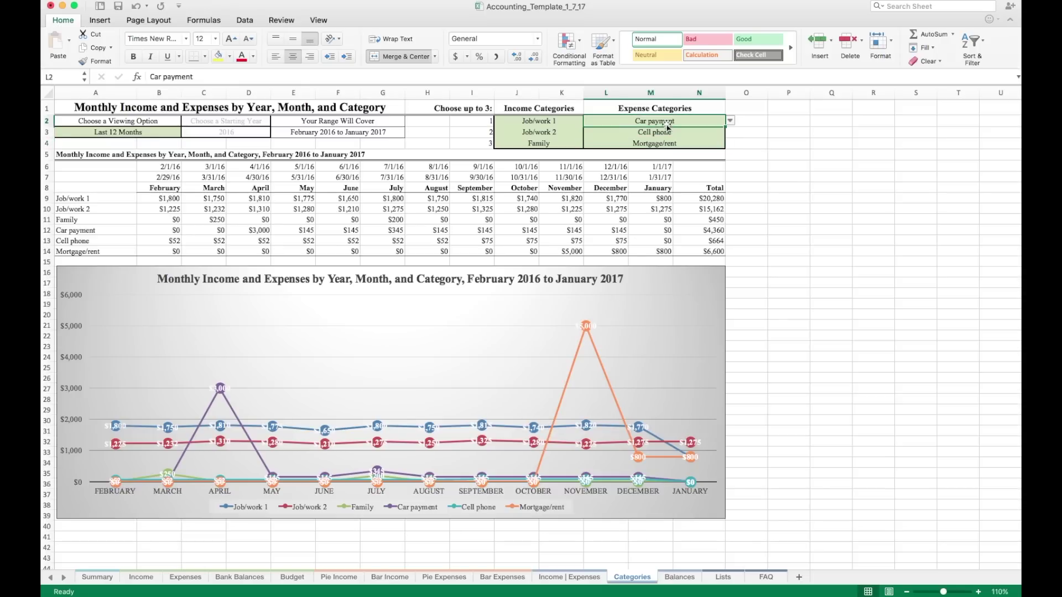
# - Delete the Car payment and Mortgage/rent expenses and clear all three income categories J2–J4
pyautogui.press('Delete')
pyautogui.press('Down')
pyautogui.press('Down')
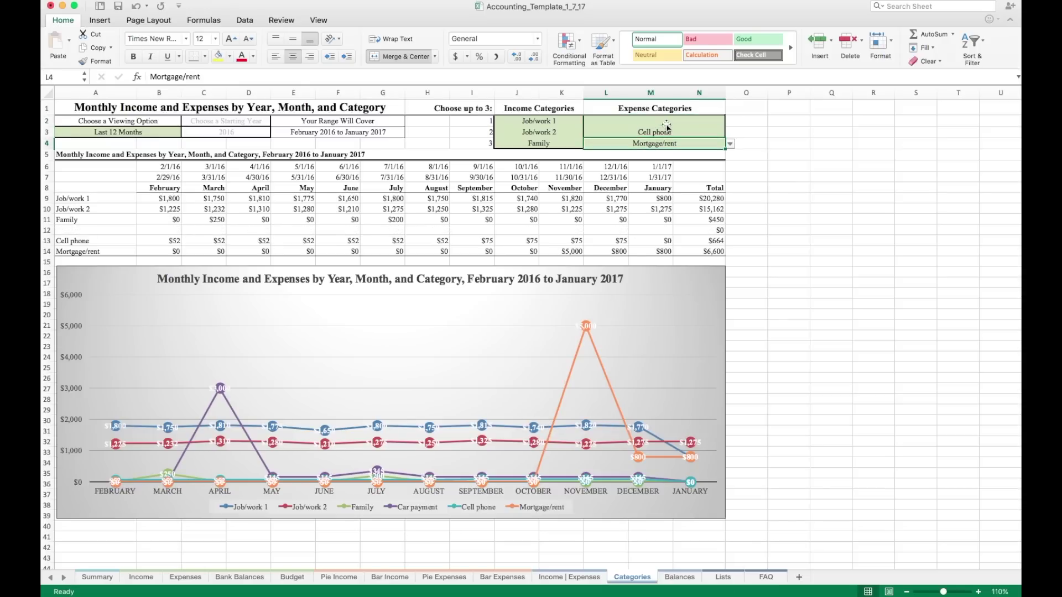
pyautogui.press('Delete')
pyautogui.press('Left')
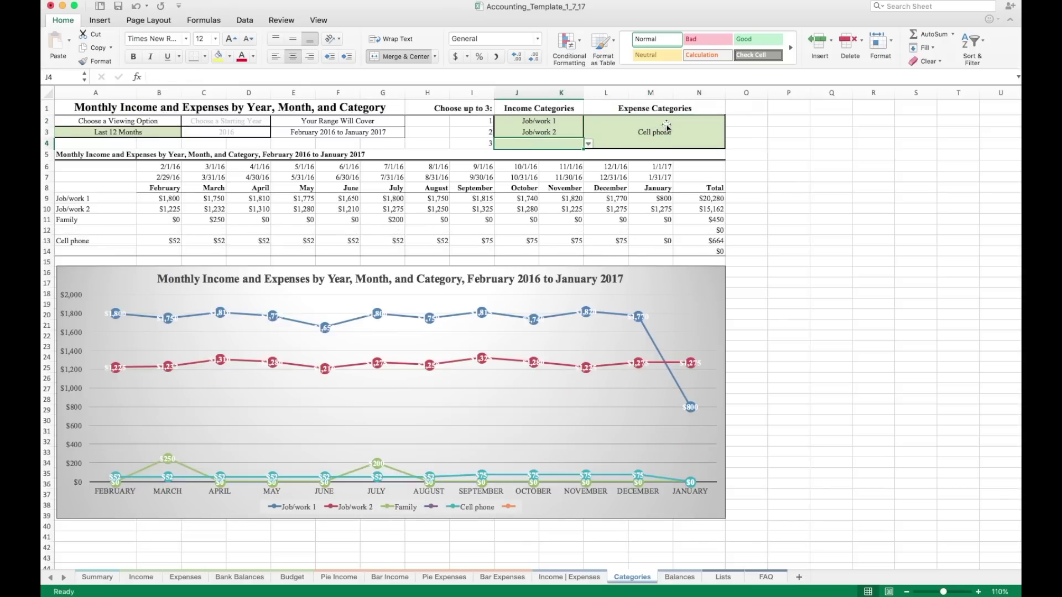
pyautogui.press('Delete')
pyautogui.press('Up')
pyautogui.press('Delete')
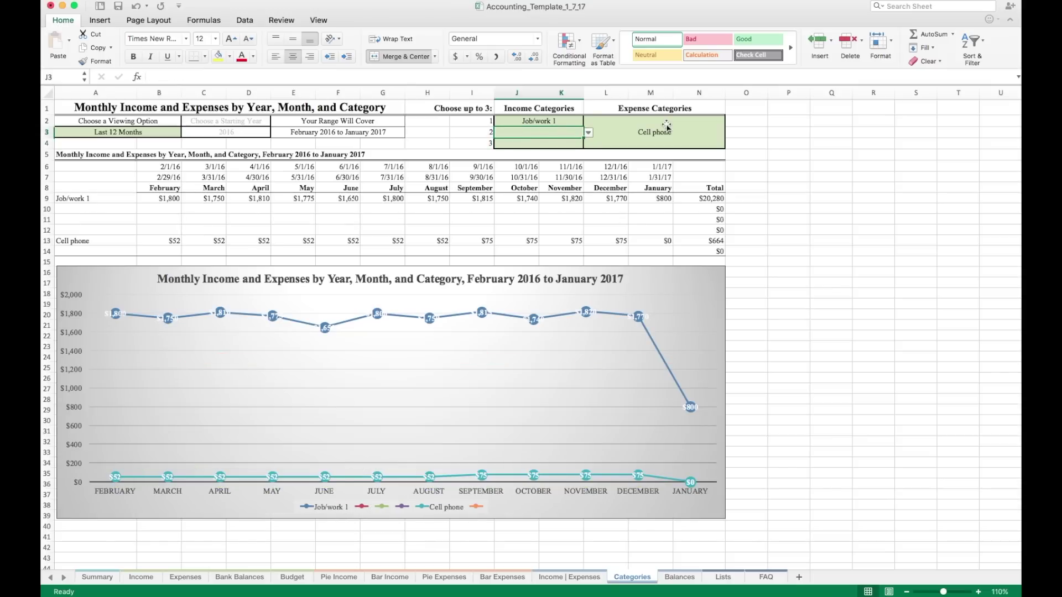
pyautogui.press('Up')
pyautogui.press('Delete')
pyautogui.press('Down')
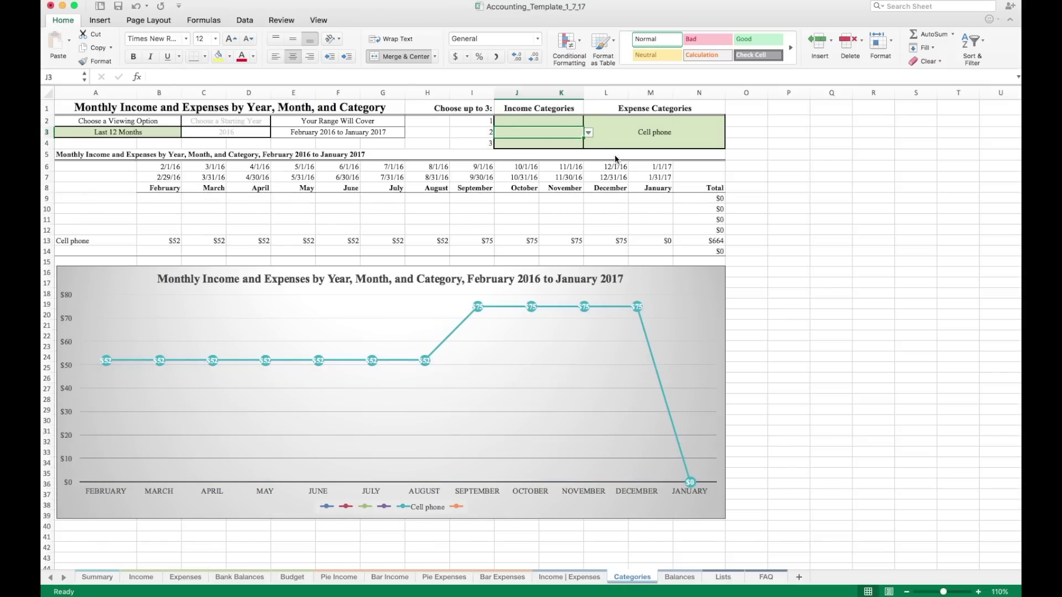
# - Choose Job/work 1 in J2 and Family in J4, then clear J2 again
pyautogui.click(576, 119)
pyautogui.click(587, 120)
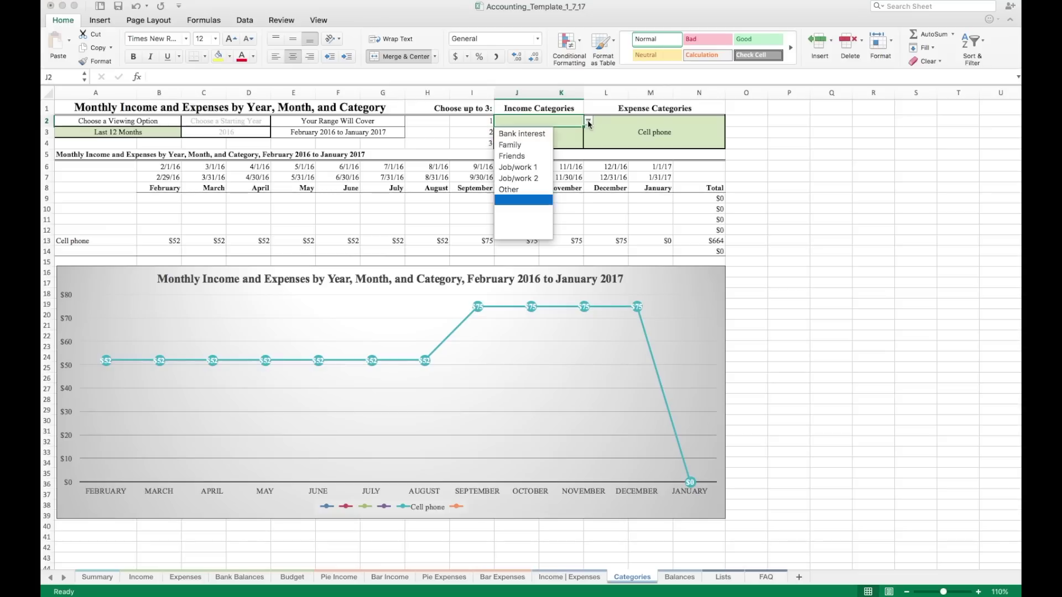
pyautogui.click(531, 164)
pyautogui.click(558, 144)
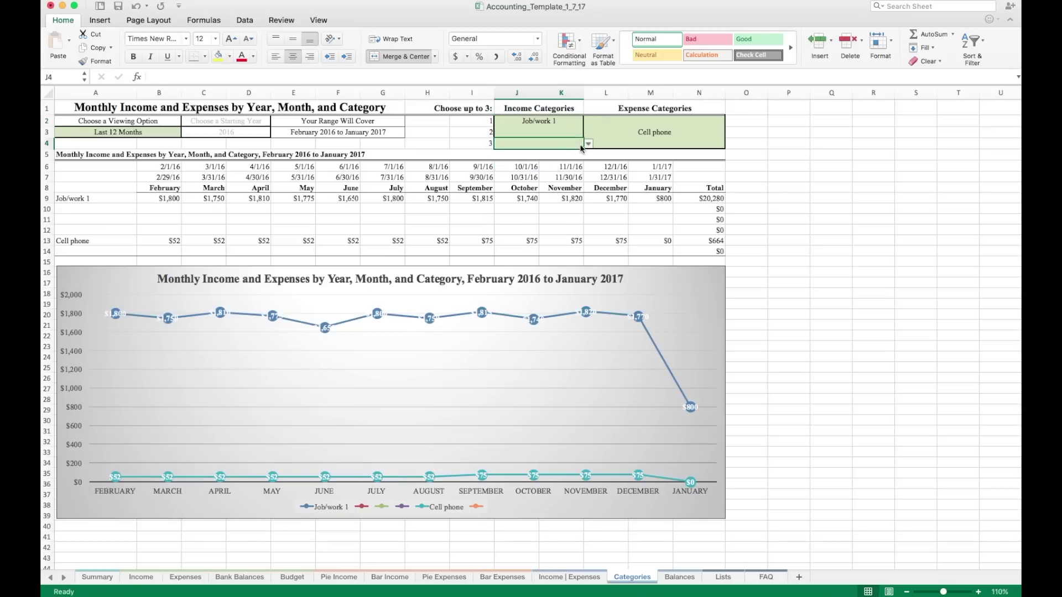
pyautogui.click(588, 146)
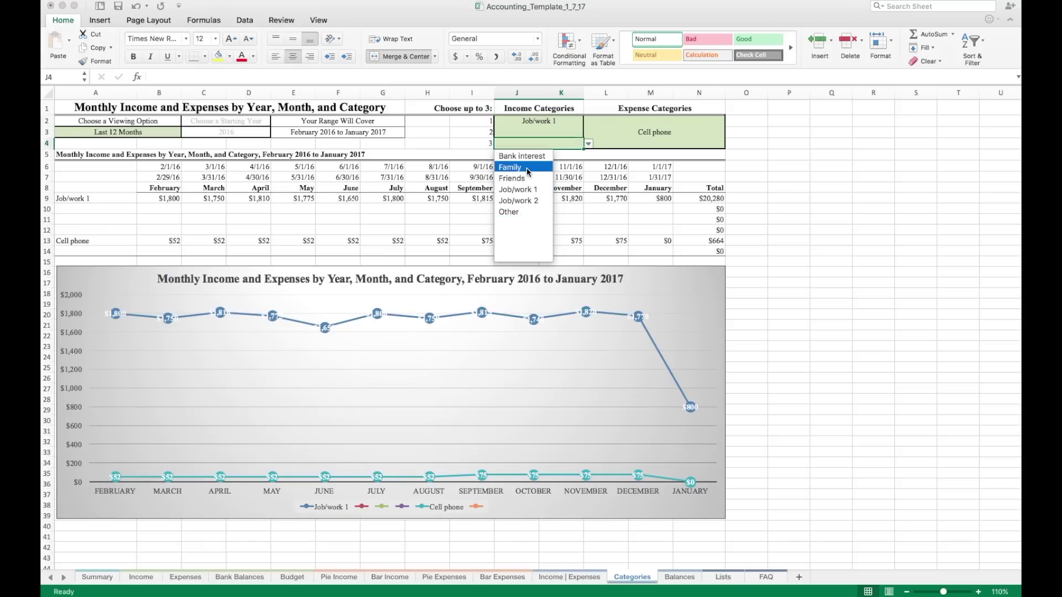
pyautogui.click(527, 170)
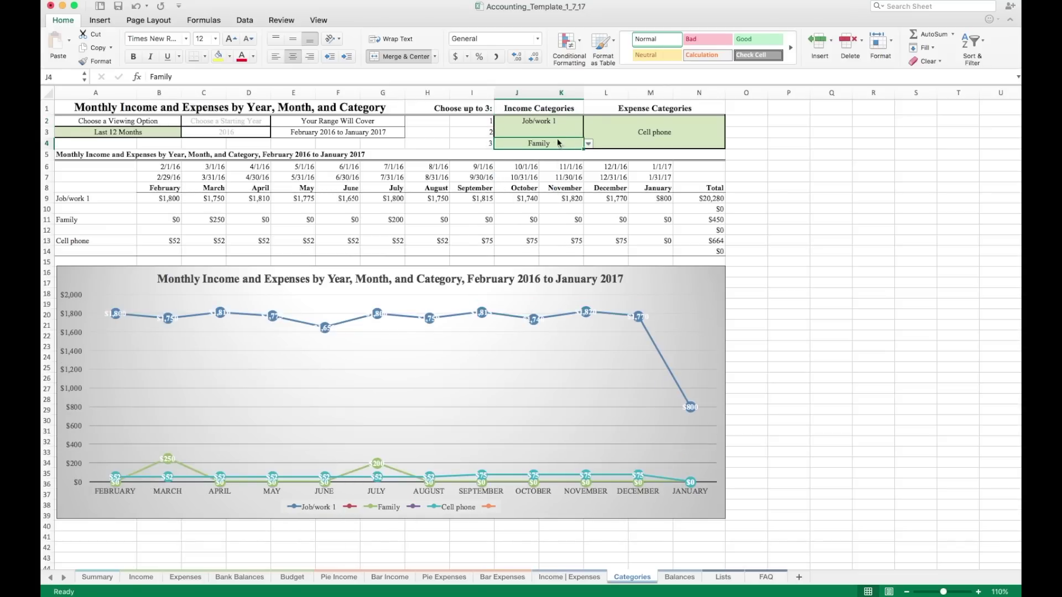
pyautogui.press('BackSpace')
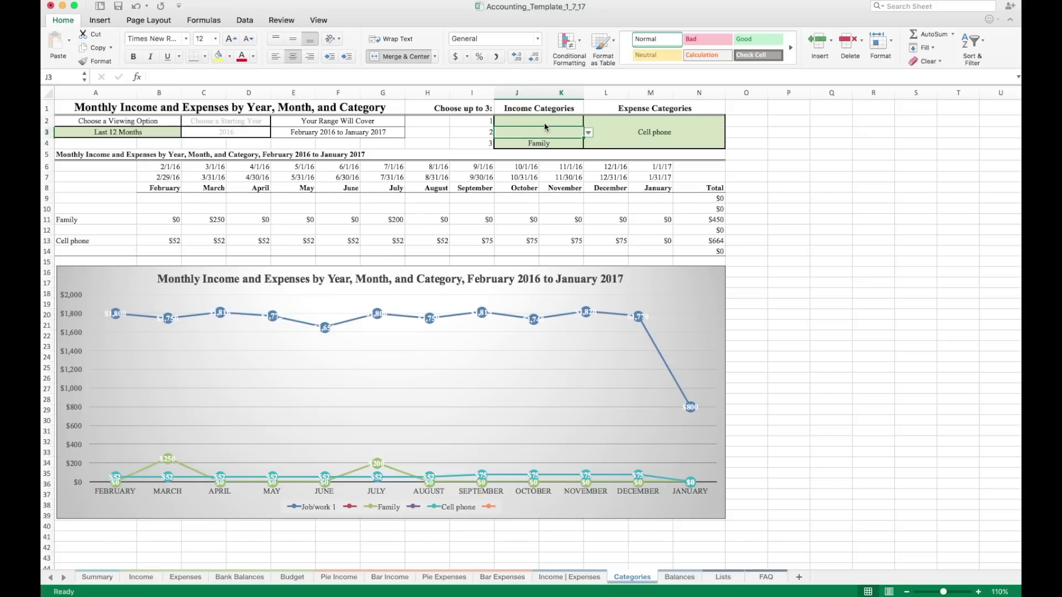
pyautogui.press('Return')
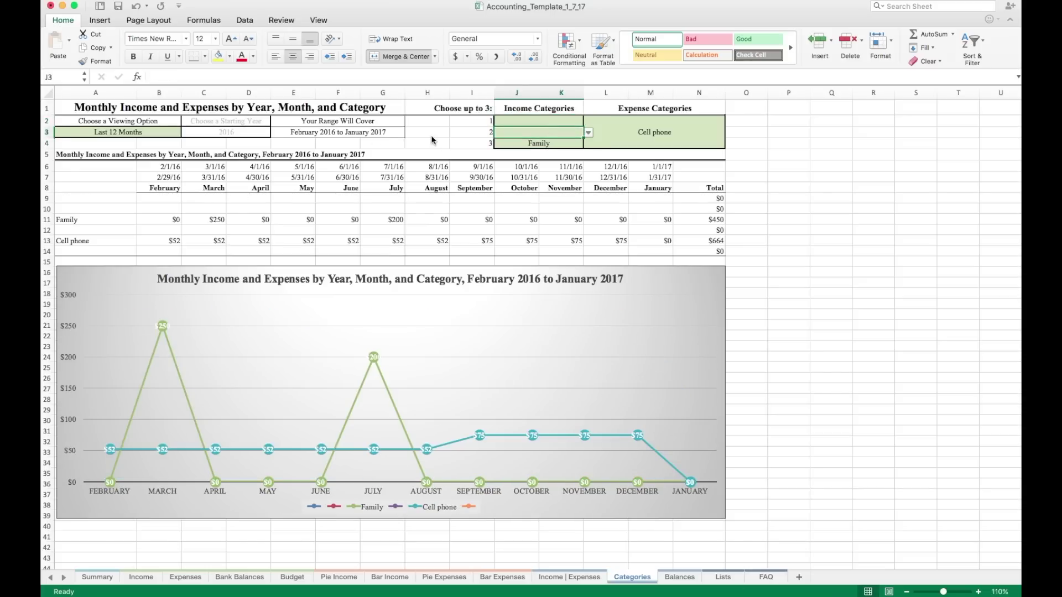
# - Re-pick Job/work 1 in J2 and Job/work 2 in J3, and clear the Cell phone expense
pyautogui.click(575, 122)
pyautogui.click(589, 121)
pyautogui.click(548, 166)
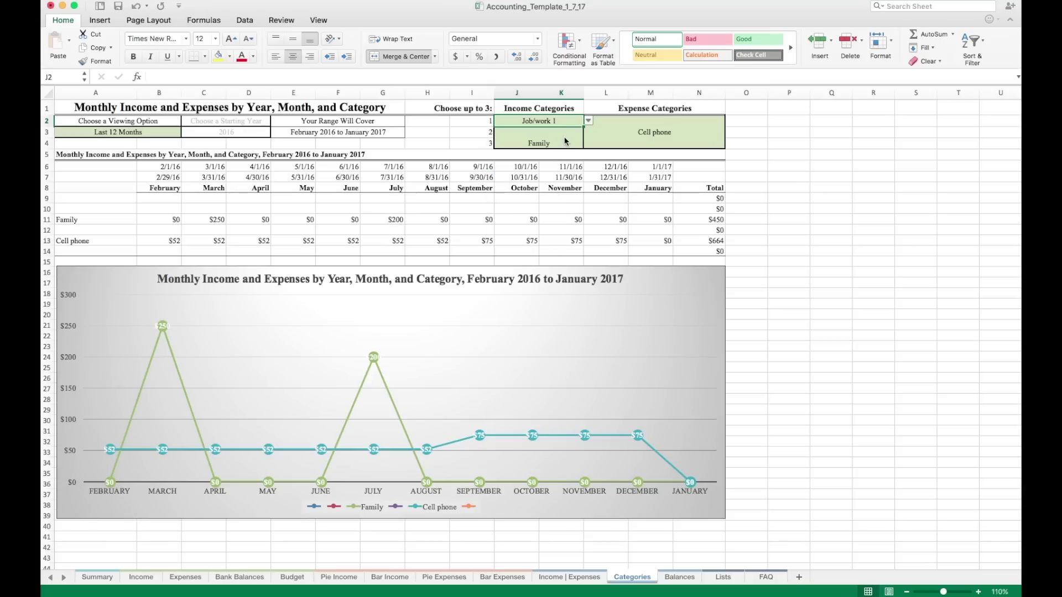
pyautogui.click(565, 135)
pyautogui.click(589, 132)
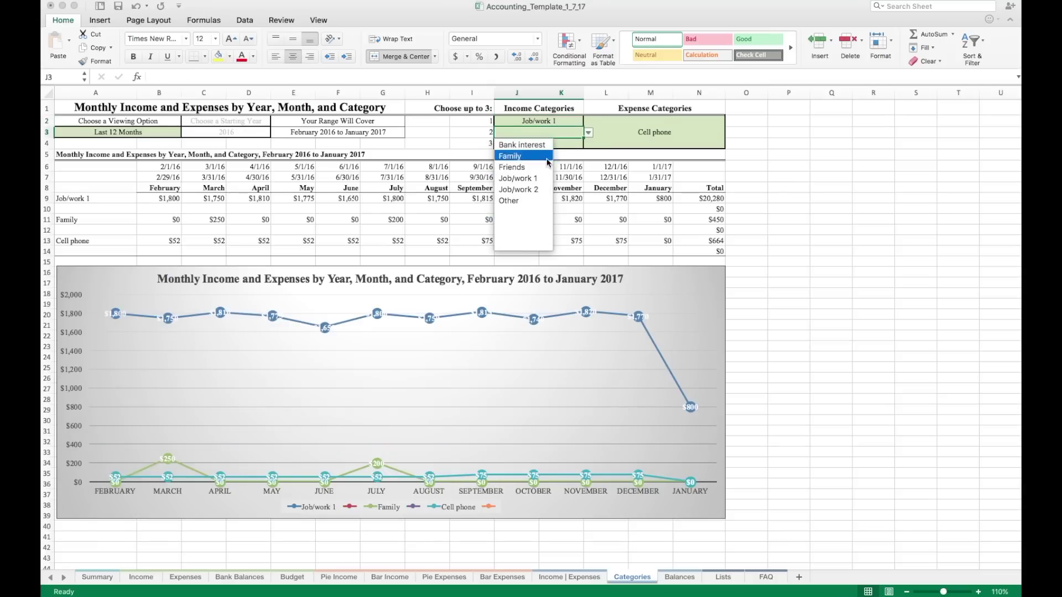
pyautogui.click(541, 190)
pyautogui.click(659, 134)
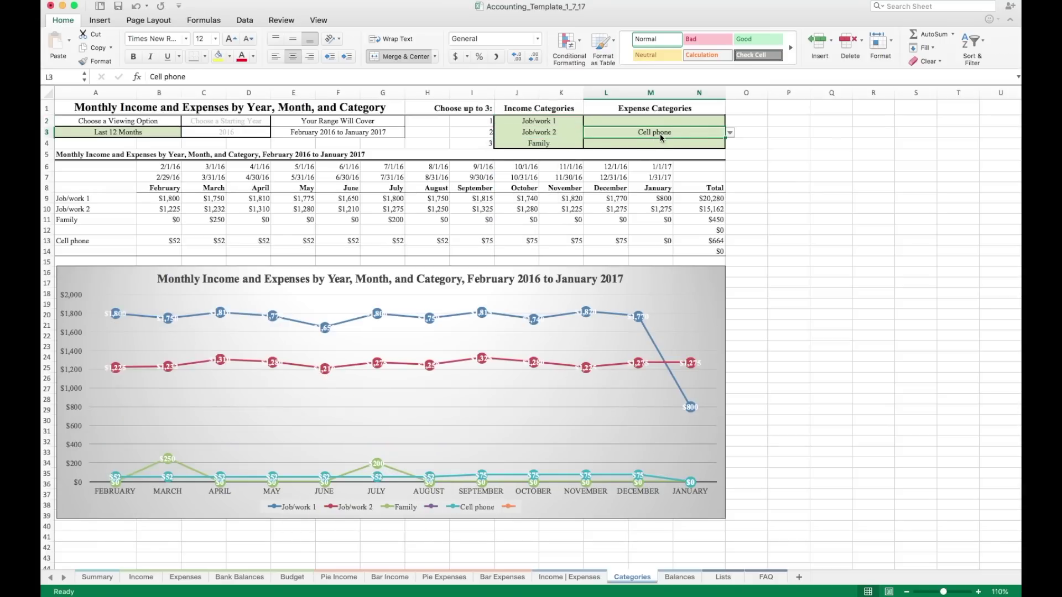
pyautogui.press('BackSpace')
# - Confirm the Cell phone clearing, then view Financial Year with starting year 2015, then 2016
pyautogui.press('Return')
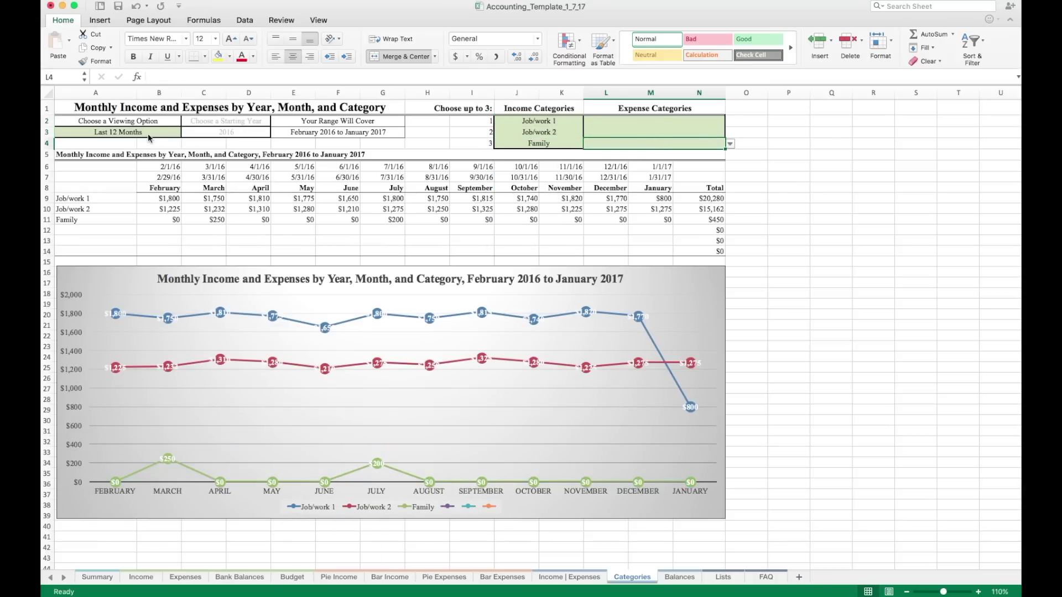
pyautogui.click(147, 132)
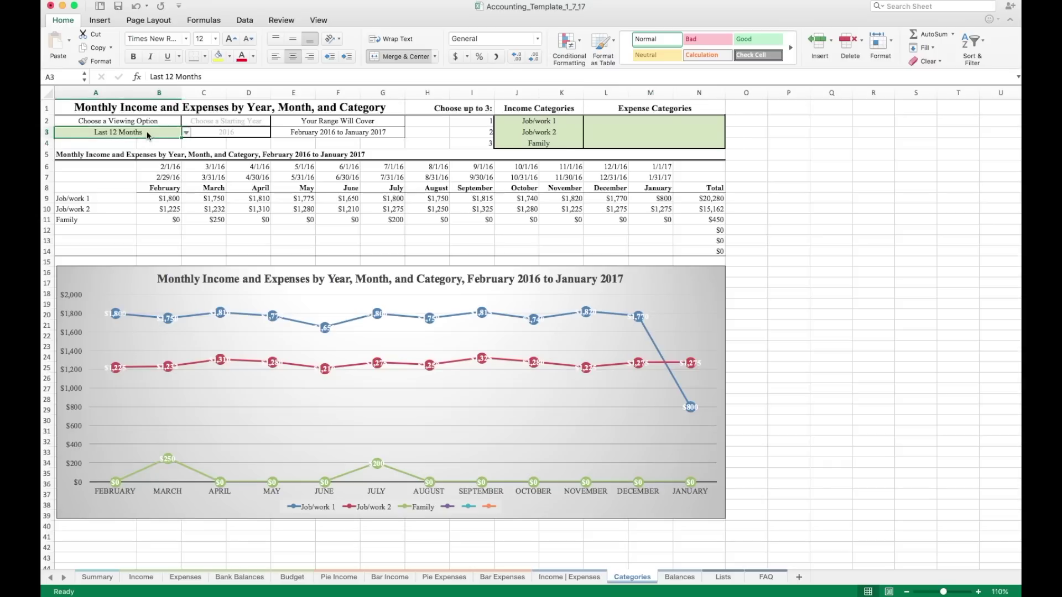
pyautogui.click(186, 133)
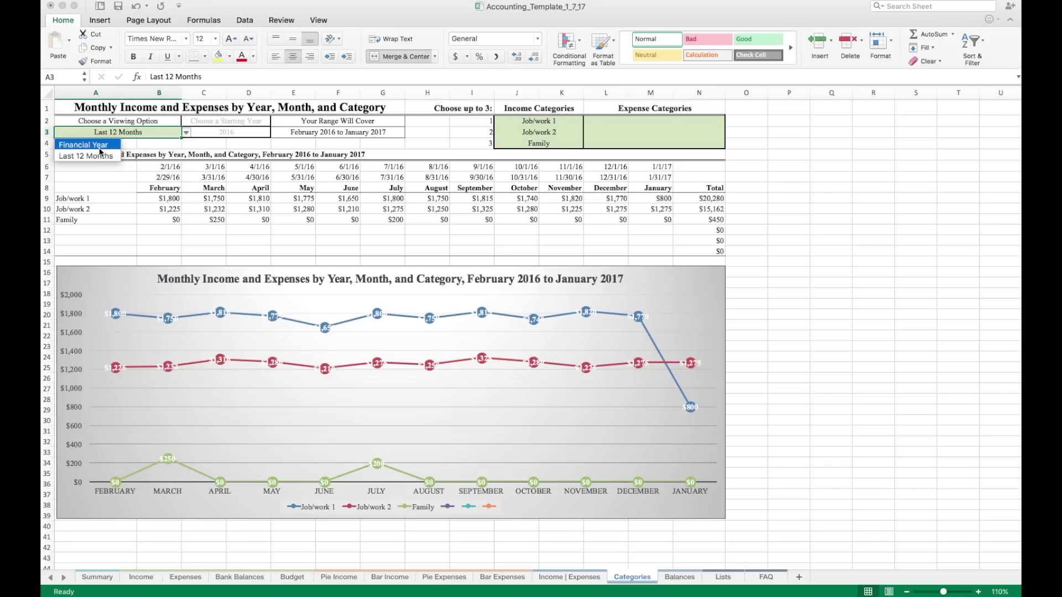
pyautogui.click(83, 145)
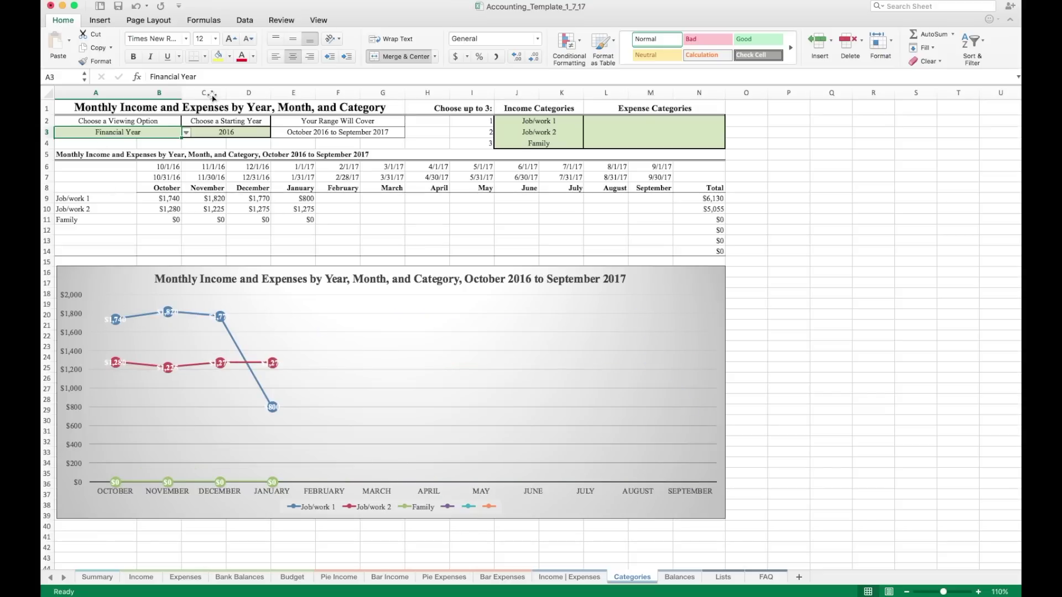
pyautogui.click(240, 131)
pyautogui.click(275, 132)
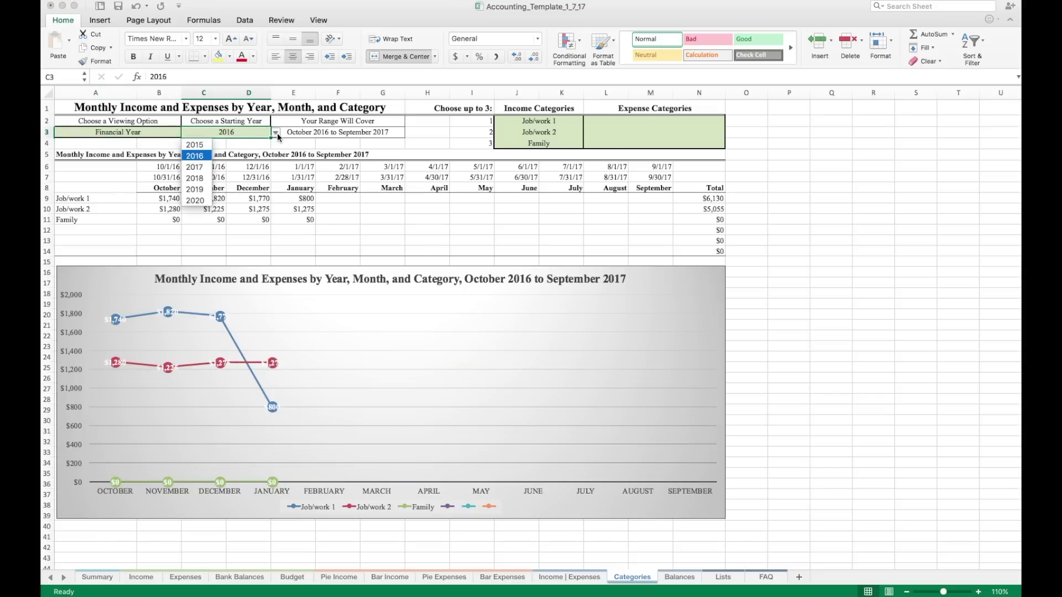
pyautogui.click(196, 146)
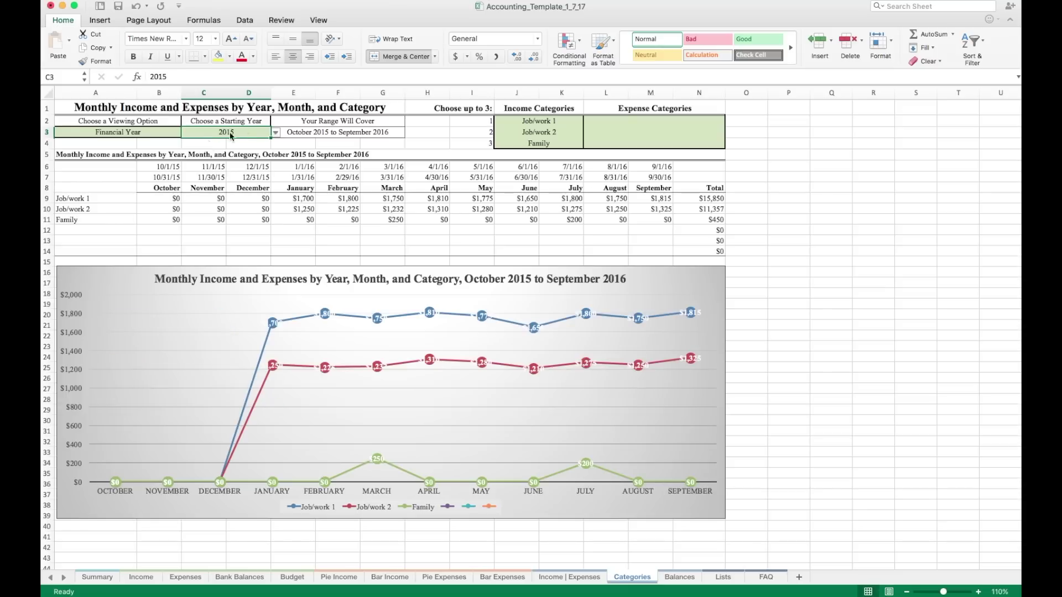
pyautogui.click(275, 133)
pyautogui.click(204, 157)
# - Restore the Last 12 Months view and go to the Executive Summary sheet
pyautogui.click(175, 135)
pyautogui.click(187, 133)
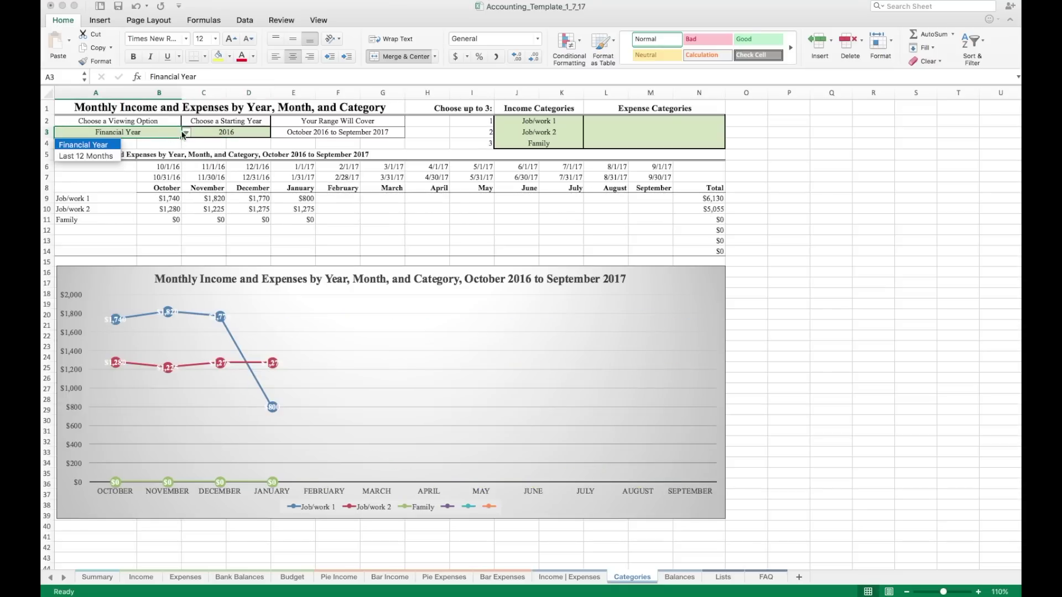
pyautogui.click(120, 156)
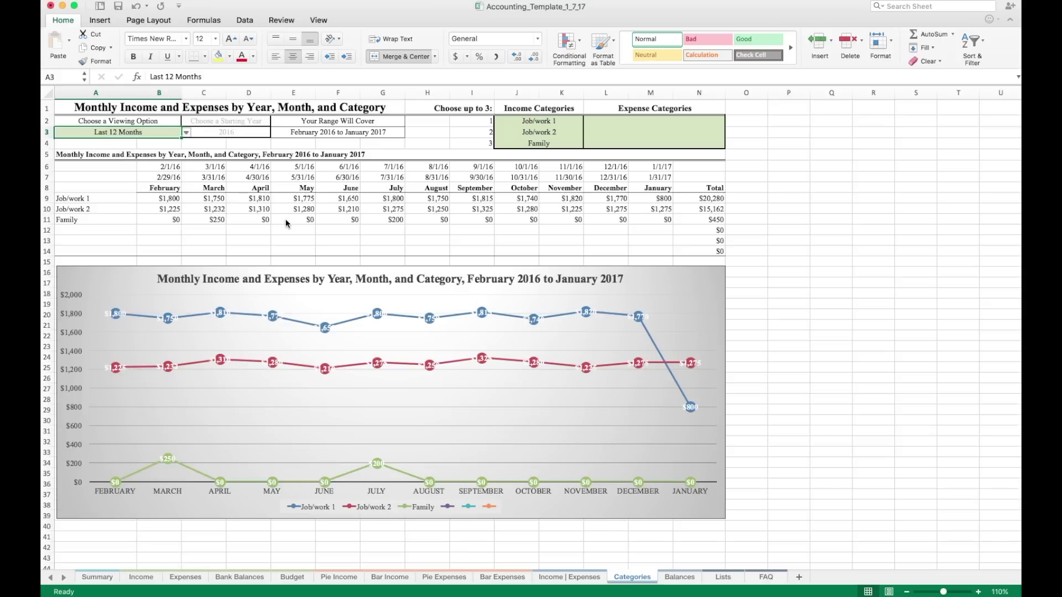
pyautogui.click(98, 578)
pyautogui.click(354, 411)
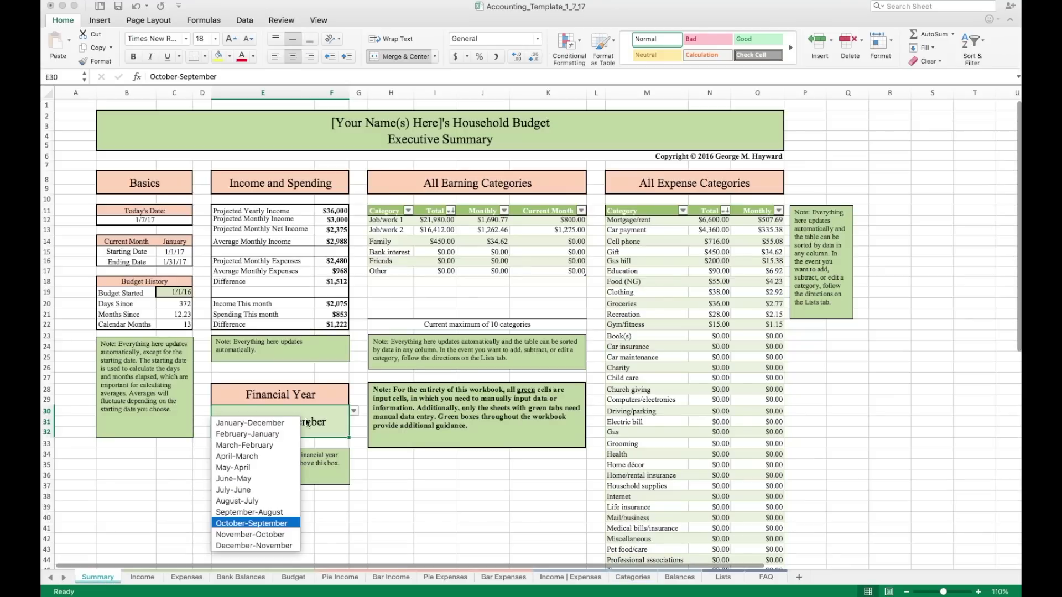
pyautogui.press('Escape')
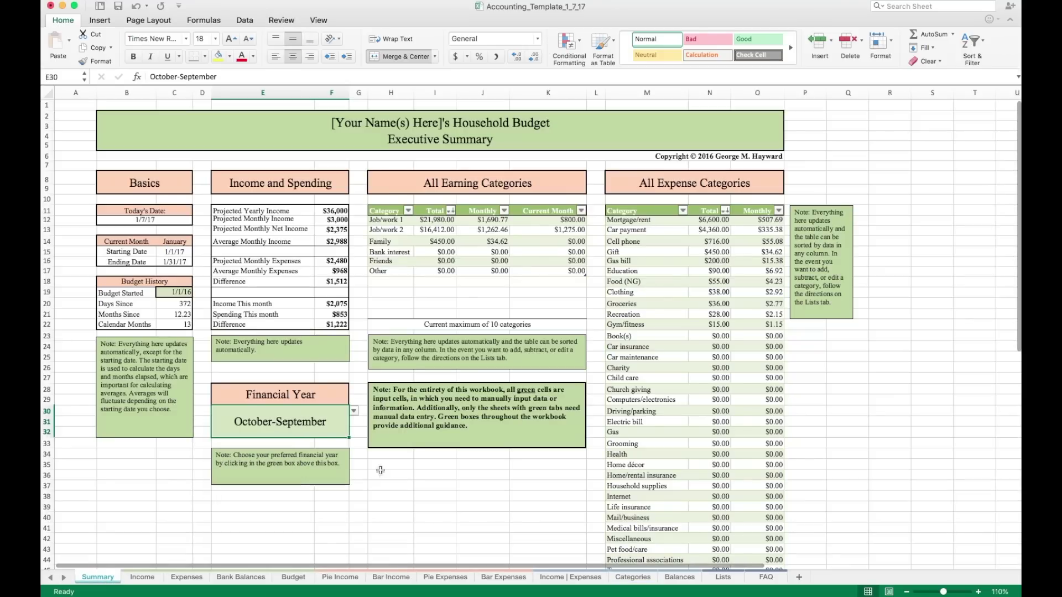
pyautogui.click(631, 578)
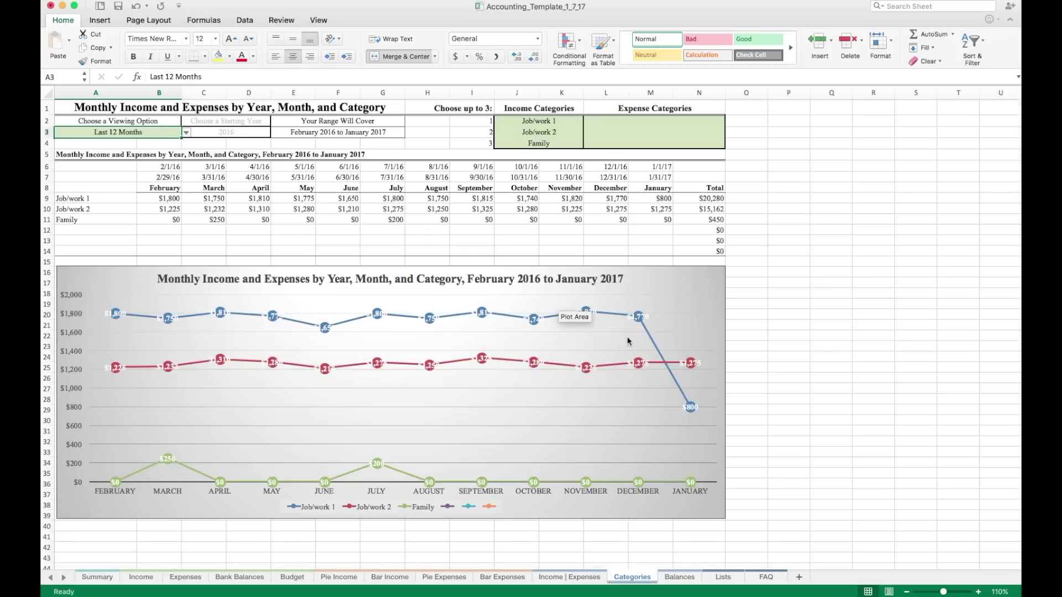
# - Open the Bank Balances sheet and confirm its view is Last 12 Months
pyautogui.click(678, 579)
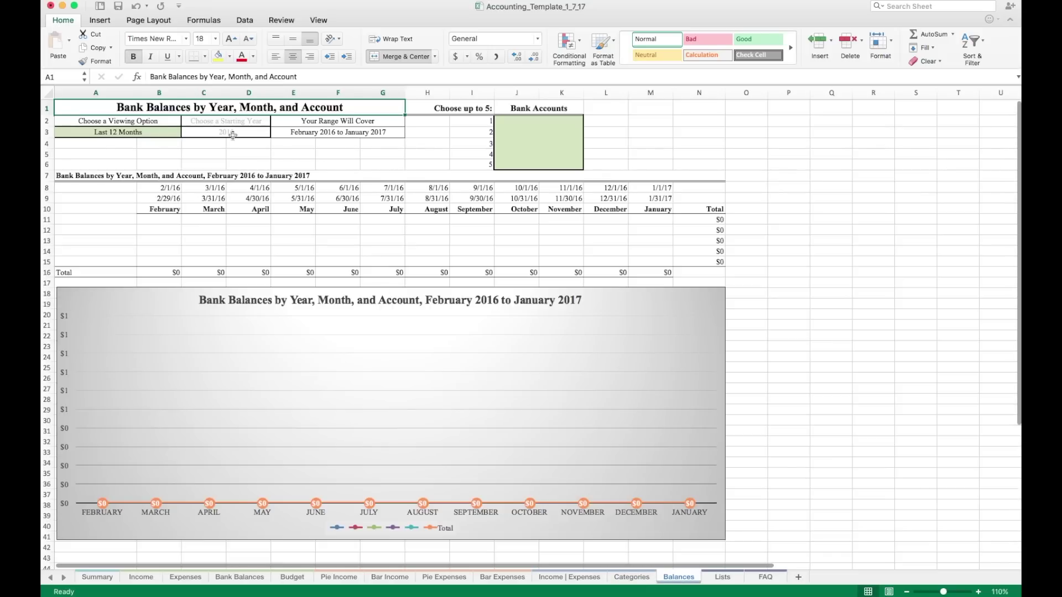
pyautogui.click(243, 106)
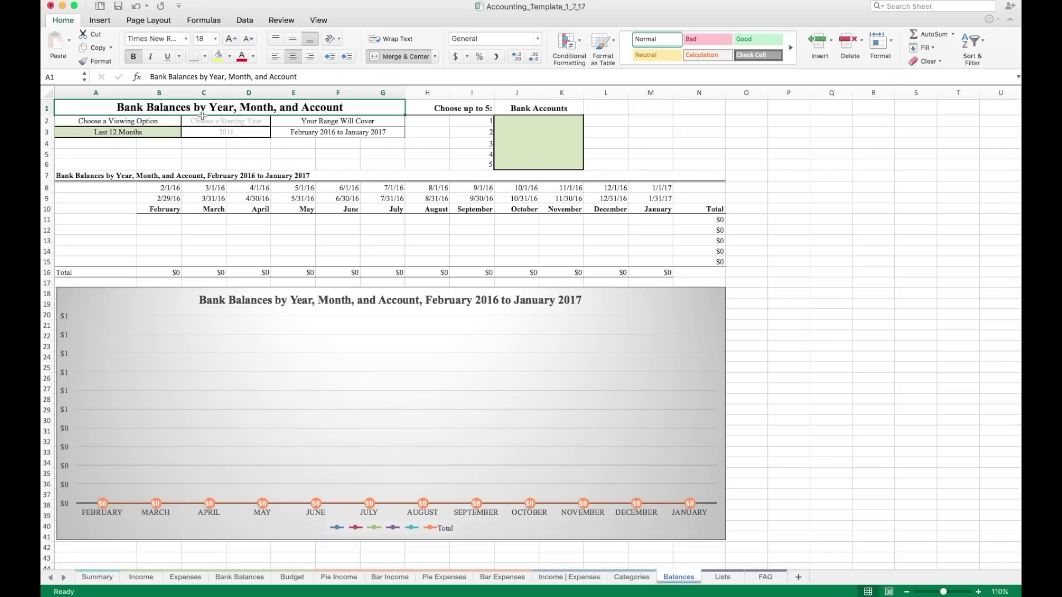
pyautogui.click(172, 132)
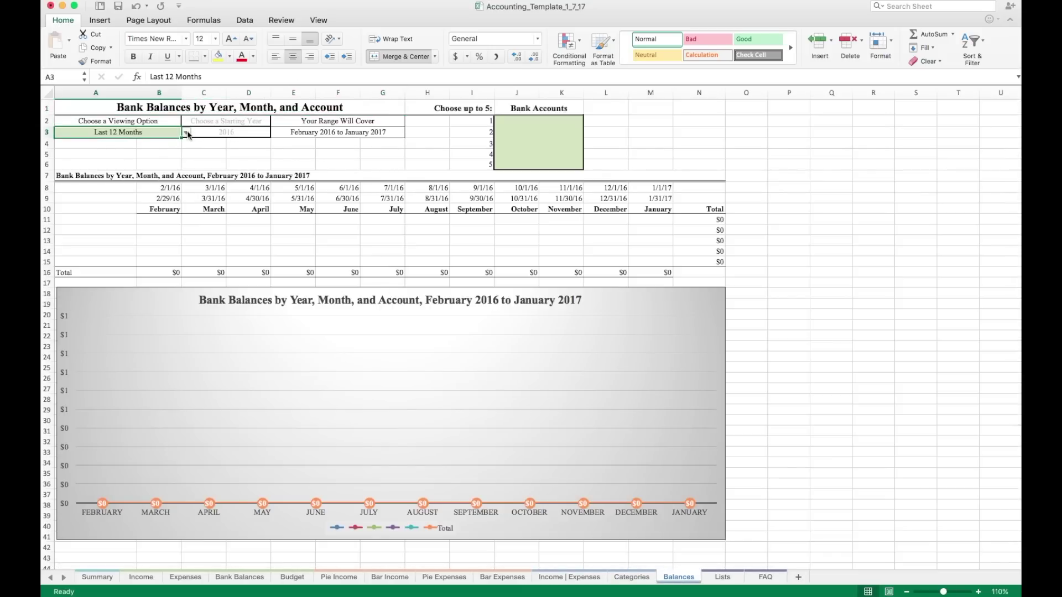
pyautogui.click(187, 133)
pyautogui.click(187, 134)
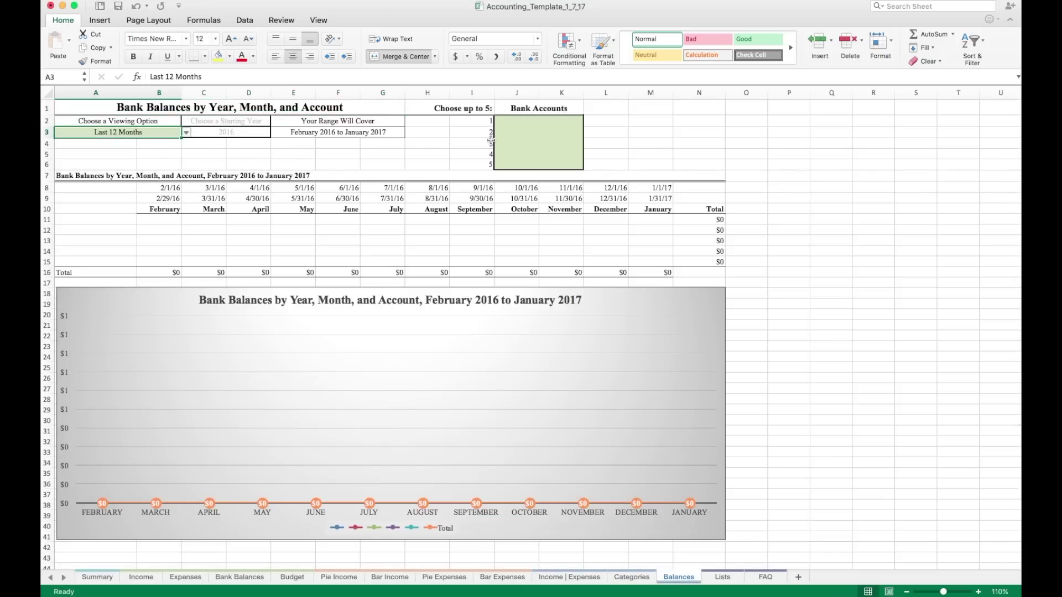
# - Pick Checking 1 and Checking 2 for the first two bank account slots, J2 and J3
pyautogui.click(522, 124)
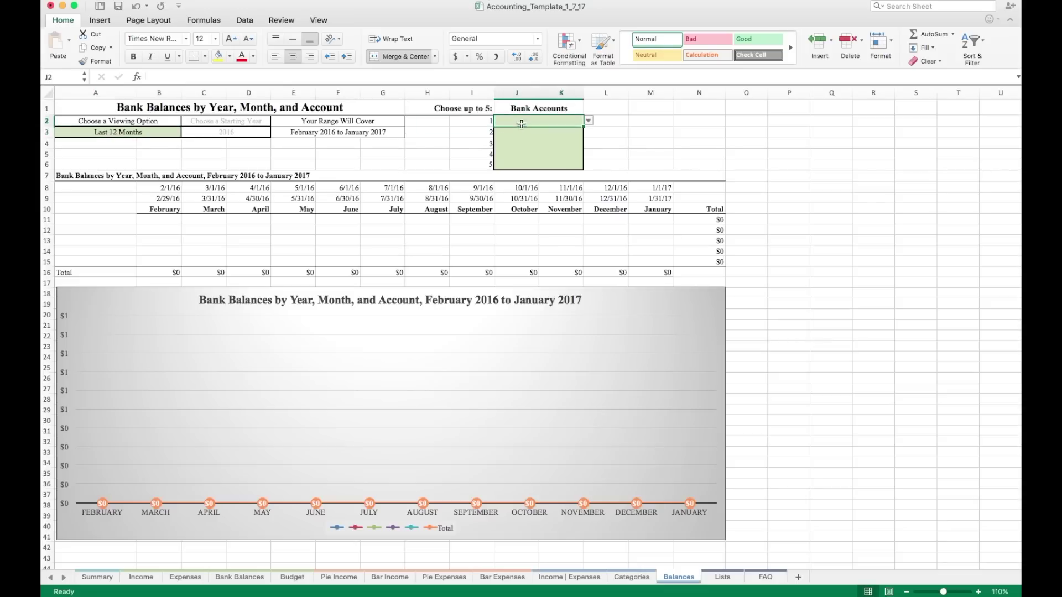
pyautogui.click(588, 121)
pyautogui.click(544, 133)
pyautogui.click(557, 134)
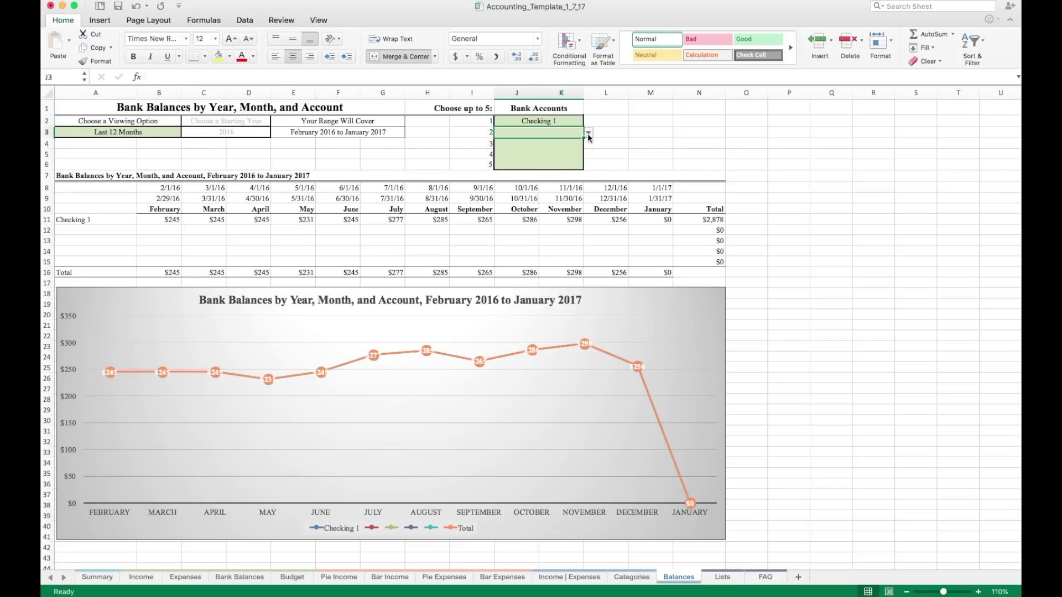
pyautogui.click(589, 133)
pyautogui.click(533, 155)
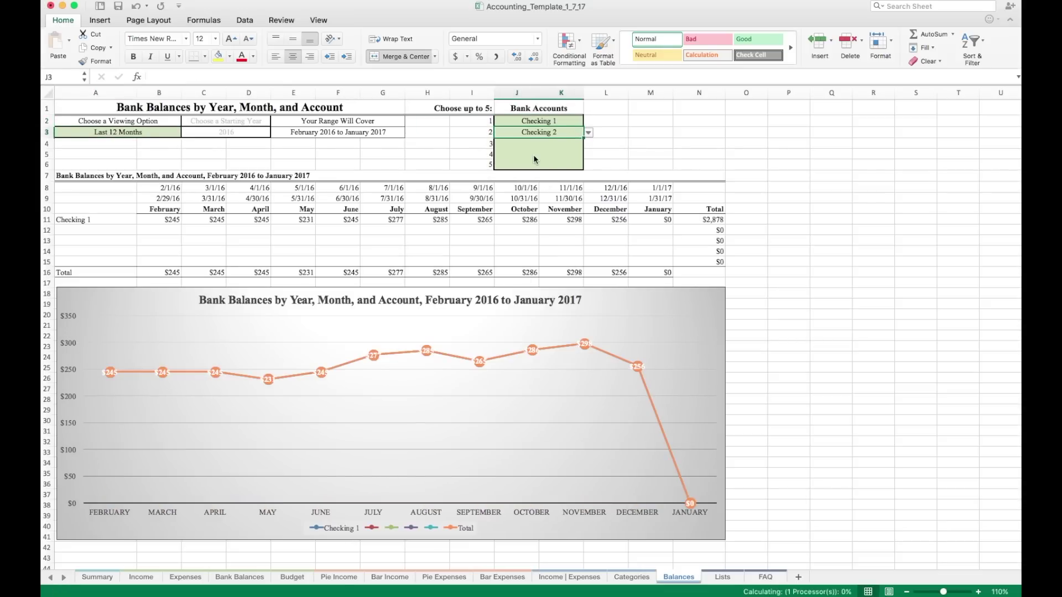
# - Pick Savings 1 and Savings 2 for bank account slots J4 and J5
pyautogui.click(570, 146)
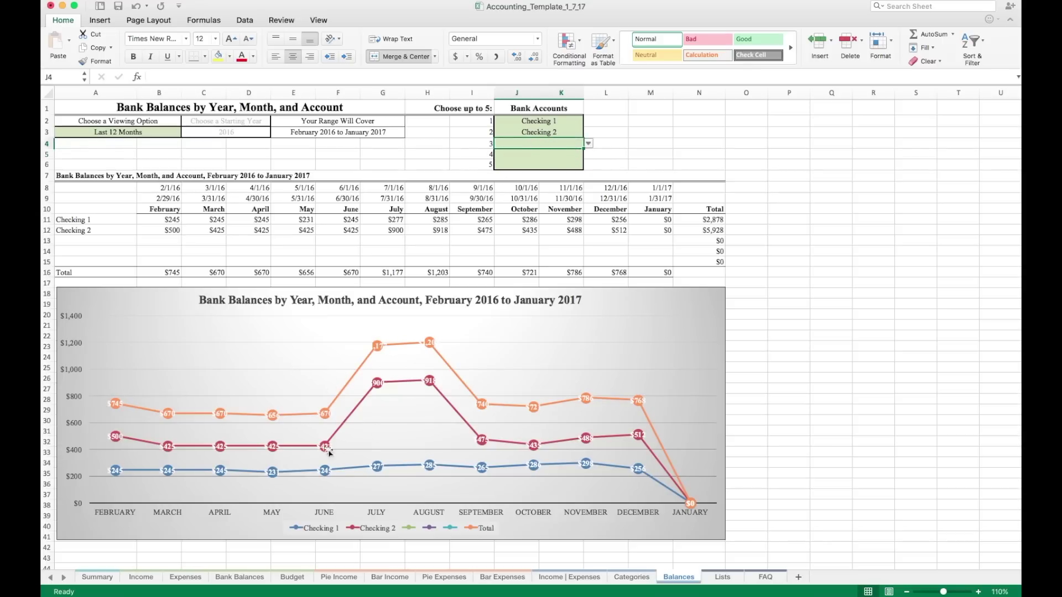
pyautogui.click(587, 144)
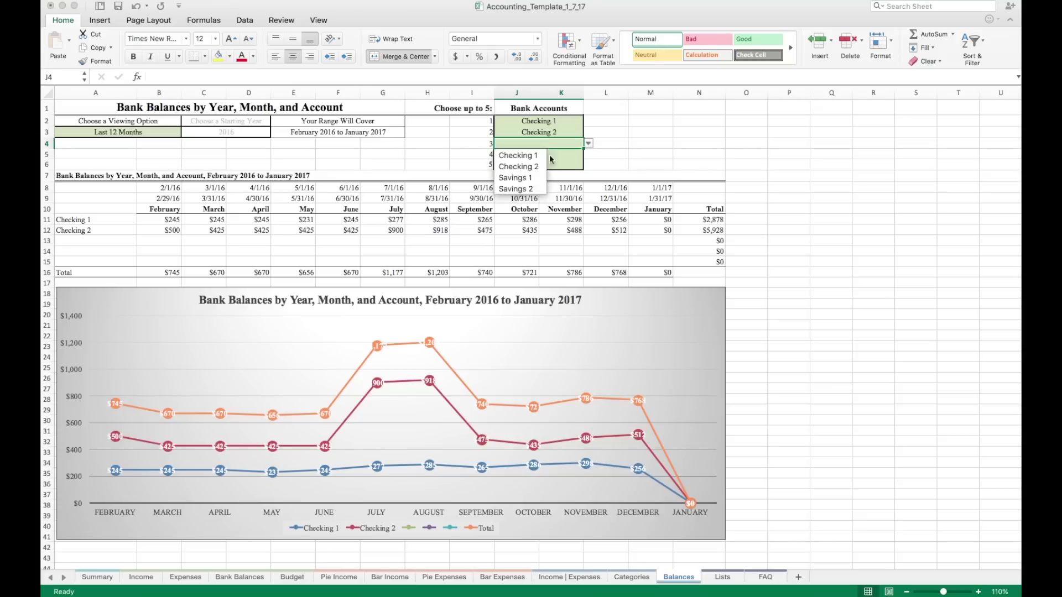
pyautogui.click(521, 178)
pyautogui.click(569, 152)
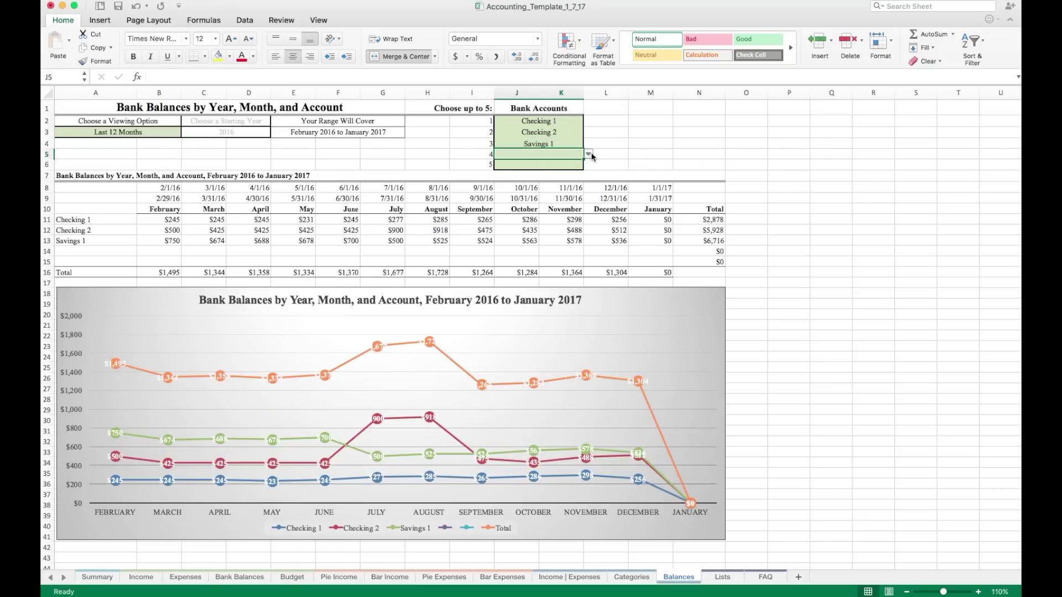
pyautogui.click(588, 154)
pyautogui.click(530, 199)
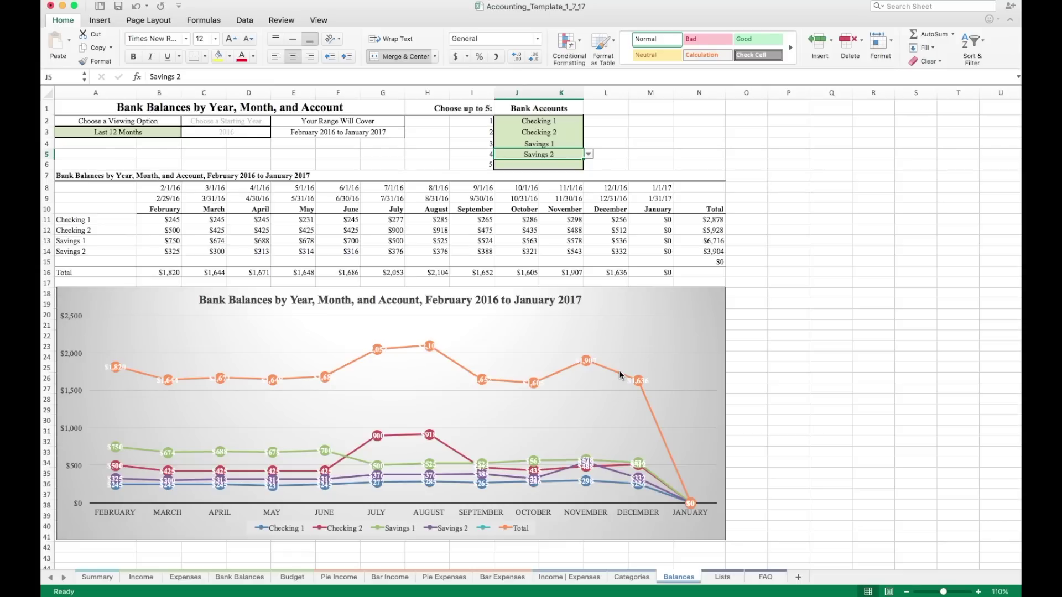
pyautogui.click(141, 133)
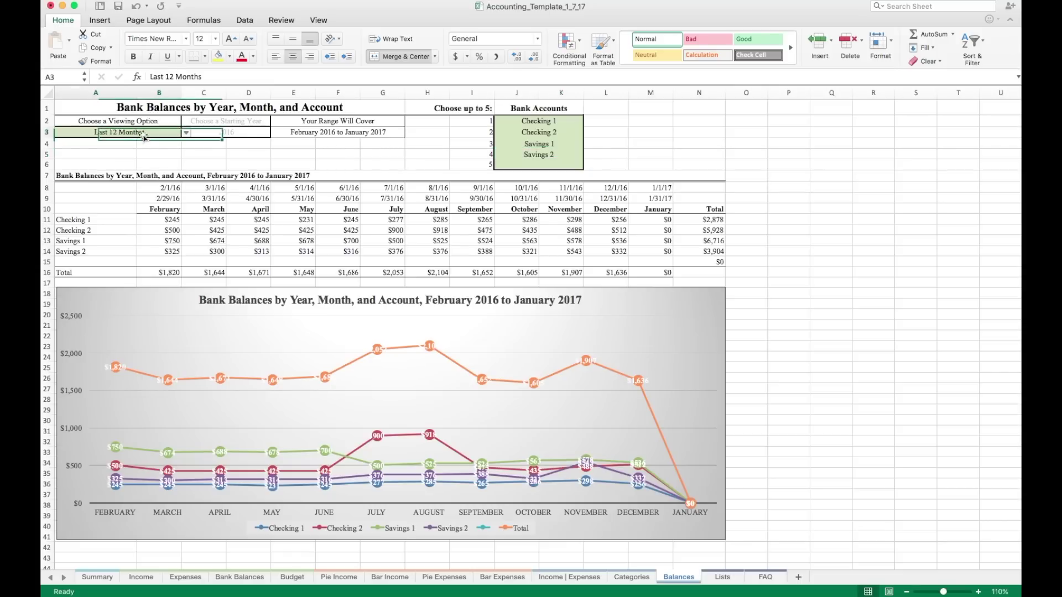
# - Switch the balance view to Financial Year starting in 2015
pyautogui.click(185, 133)
pyautogui.click(108, 146)
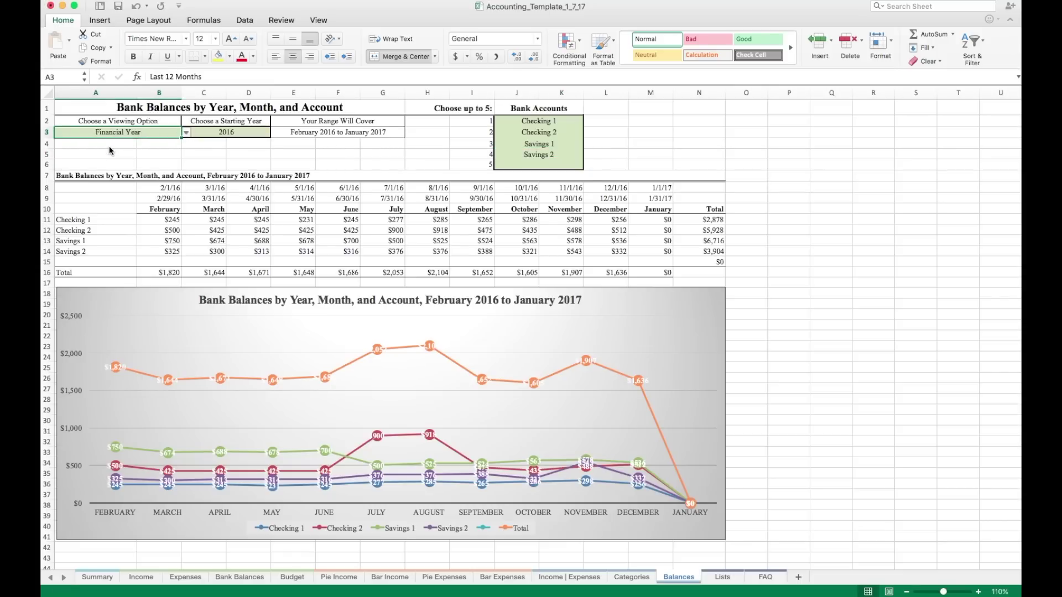
pyautogui.click(266, 133)
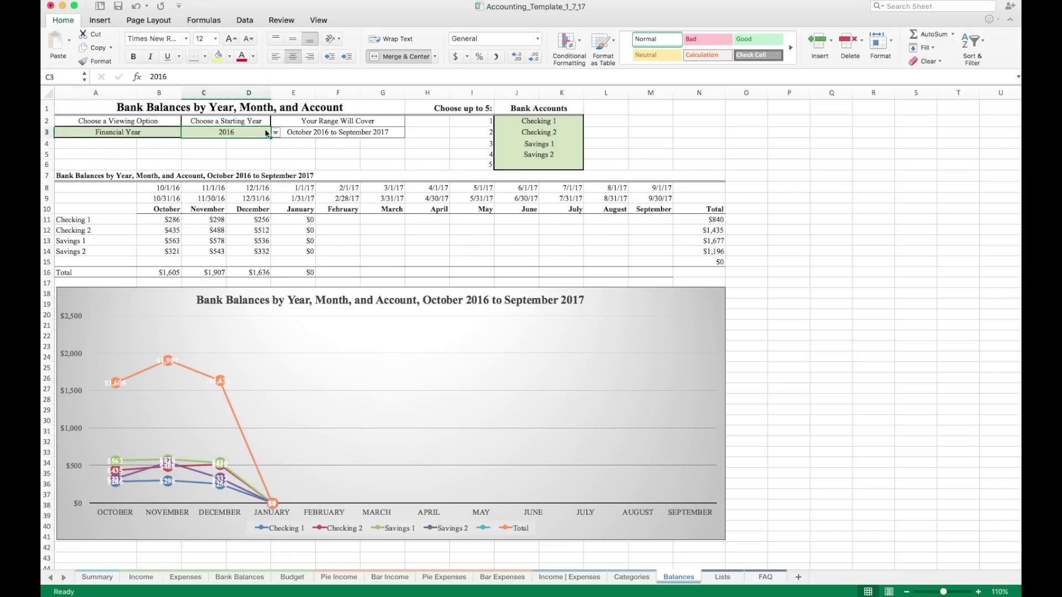
pyautogui.click(276, 132)
pyautogui.click(204, 146)
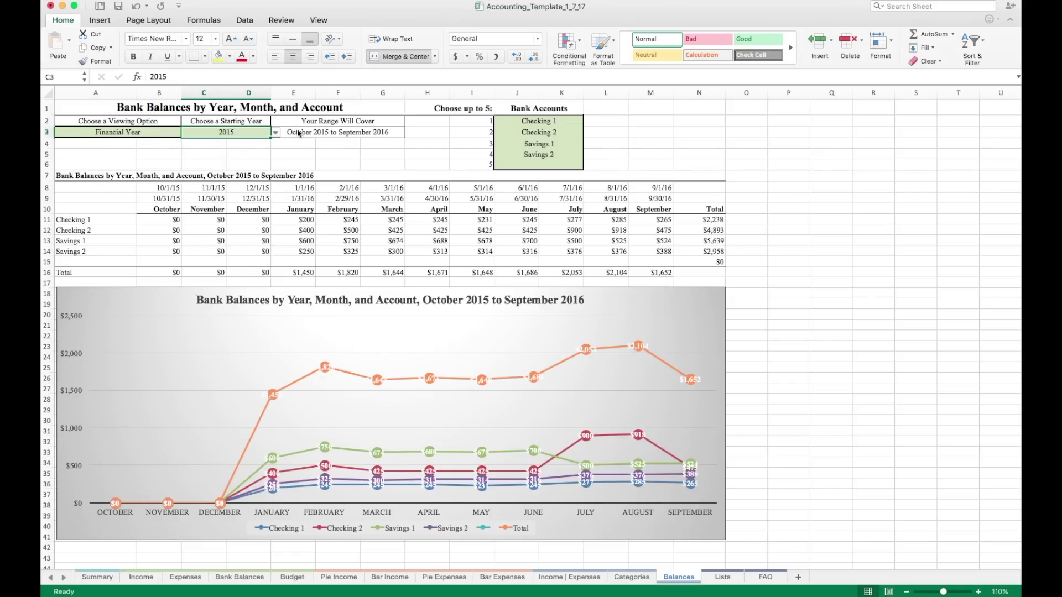
# - Remove Checking 1 and Checking 2 from the charted accounts, leaving Savings 1 and Savings 2
pyautogui.click(534, 121)
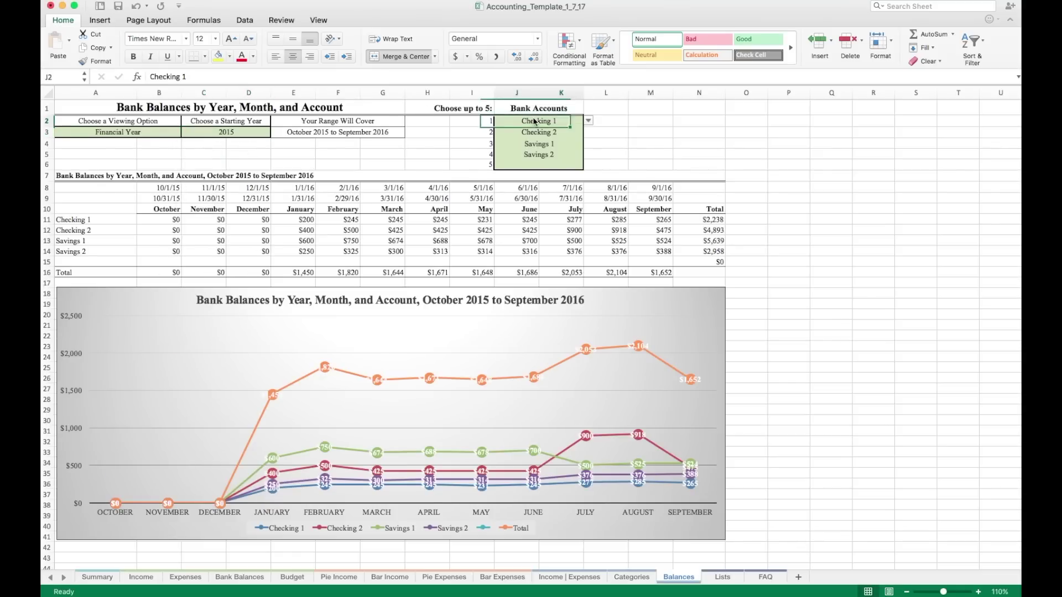
pyautogui.press('Delete')
pyautogui.press('Down')
pyautogui.press('Delete')
pyautogui.press('Down')
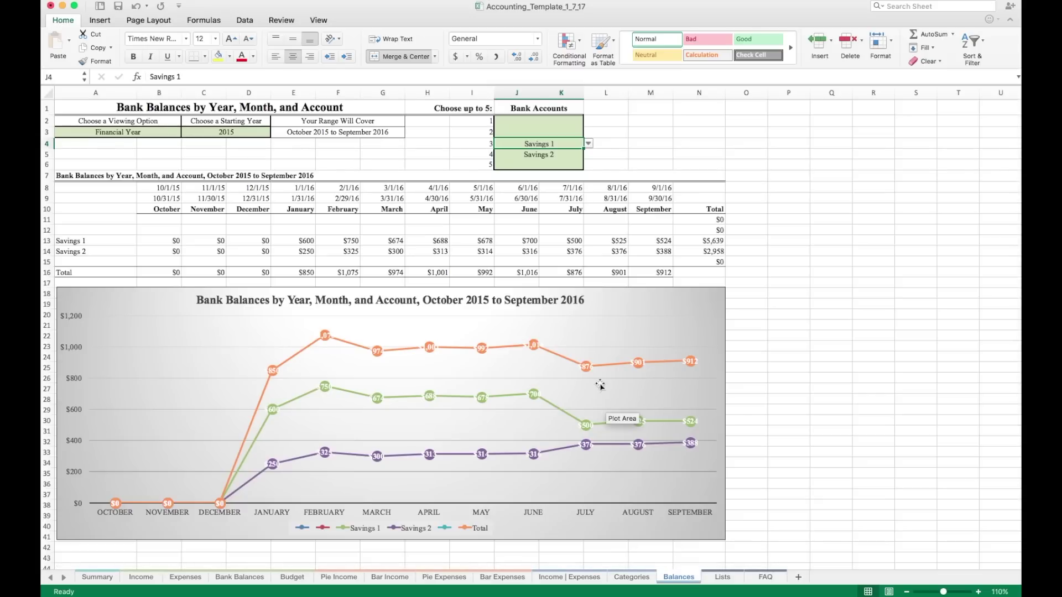
pyautogui.click(722, 578)
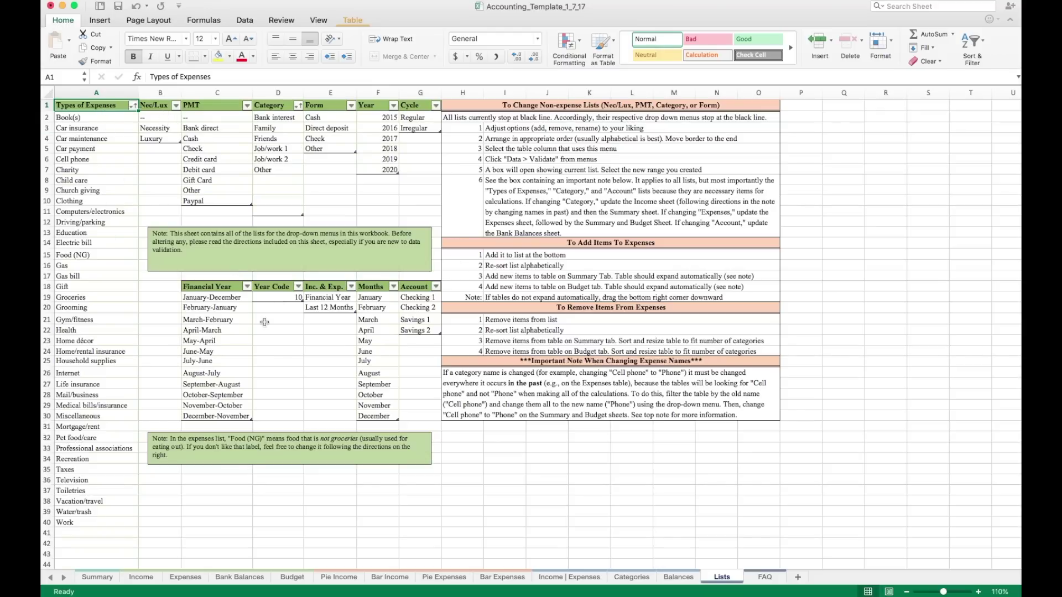
# - Point out the expense types in A2:A30, the add/remove instructions and the Category list
pyautogui.moveTo(83, 118); pyautogui.dragTo(77, 418)
pyautogui.click(84, 386)
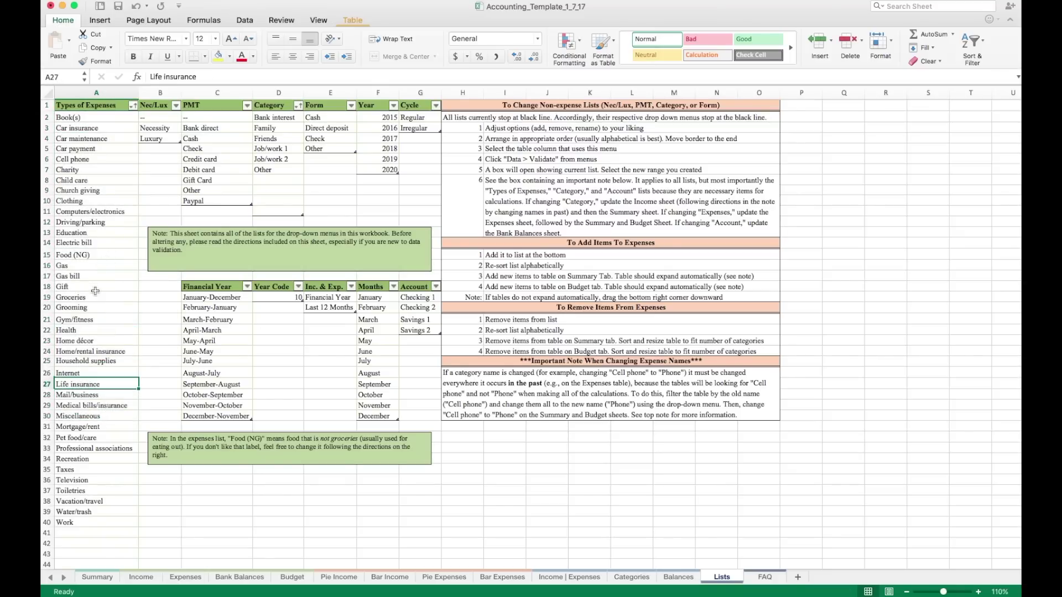
pyautogui.scroll(-2, 97, 292)
pyautogui.scroll(2, 97, 293)
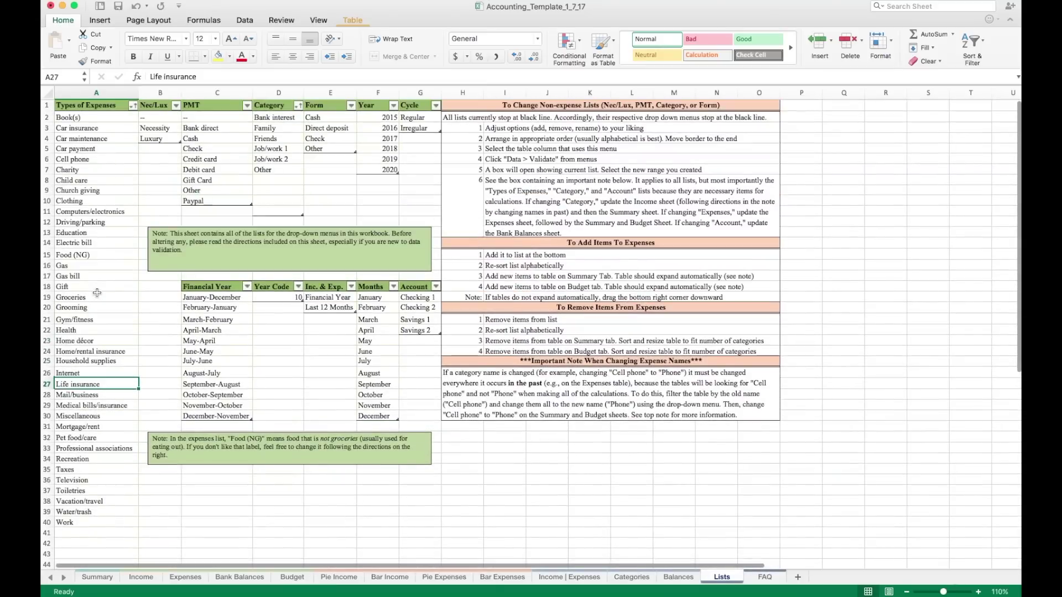
pyautogui.click(630, 243)
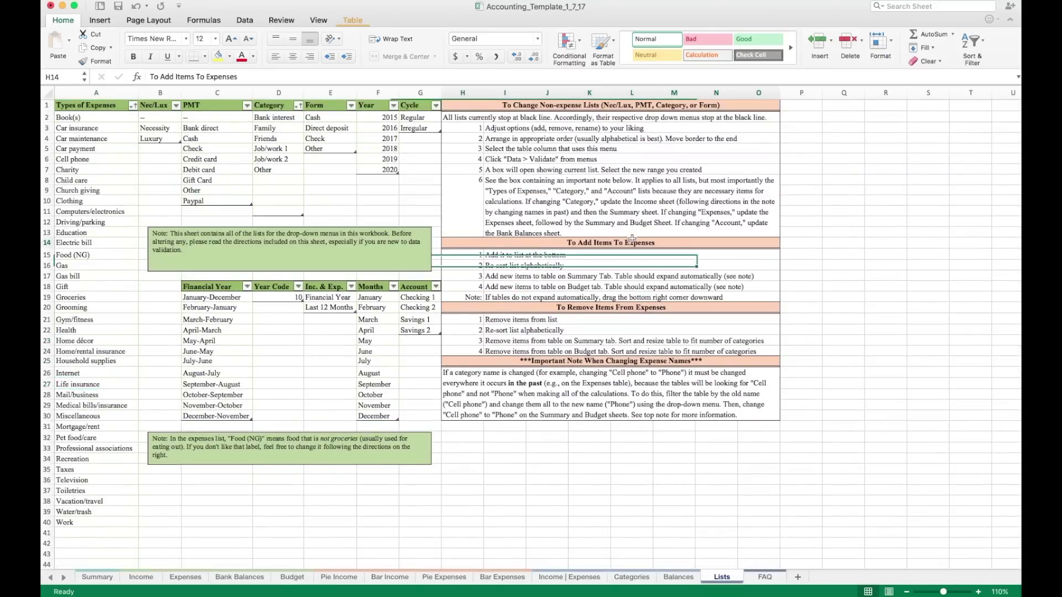
pyautogui.click(632, 308)
pyautogui.click(642, 363)
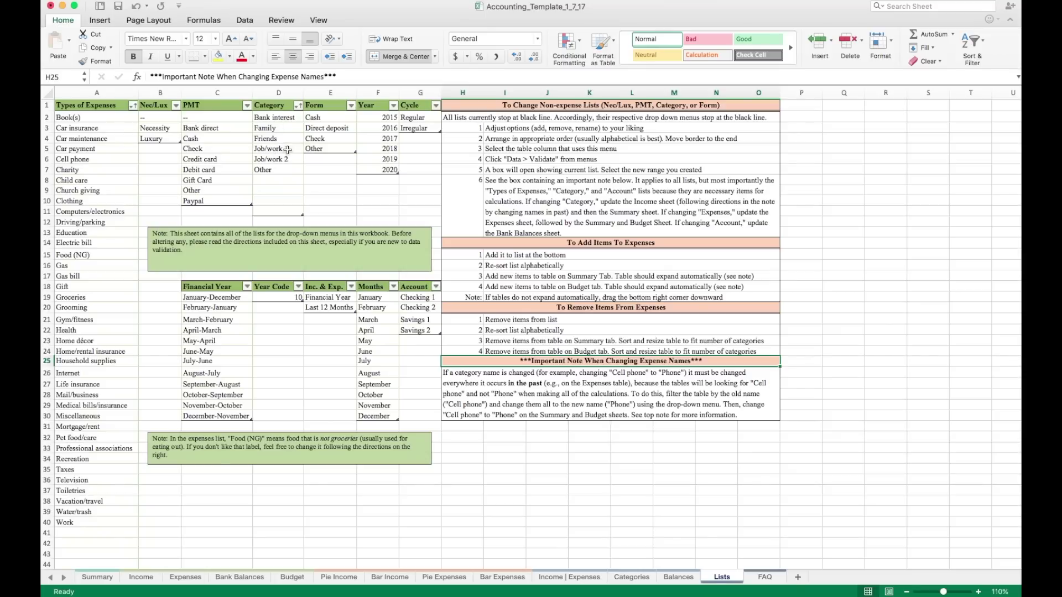
pyautogui.click(288, 150)
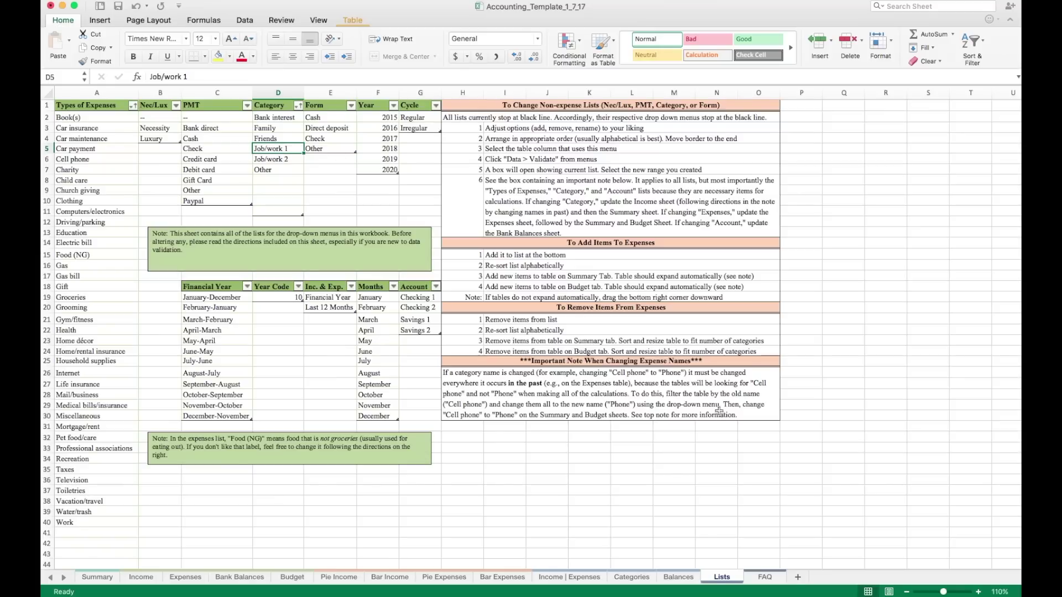
pyautogui.click(766, 578)
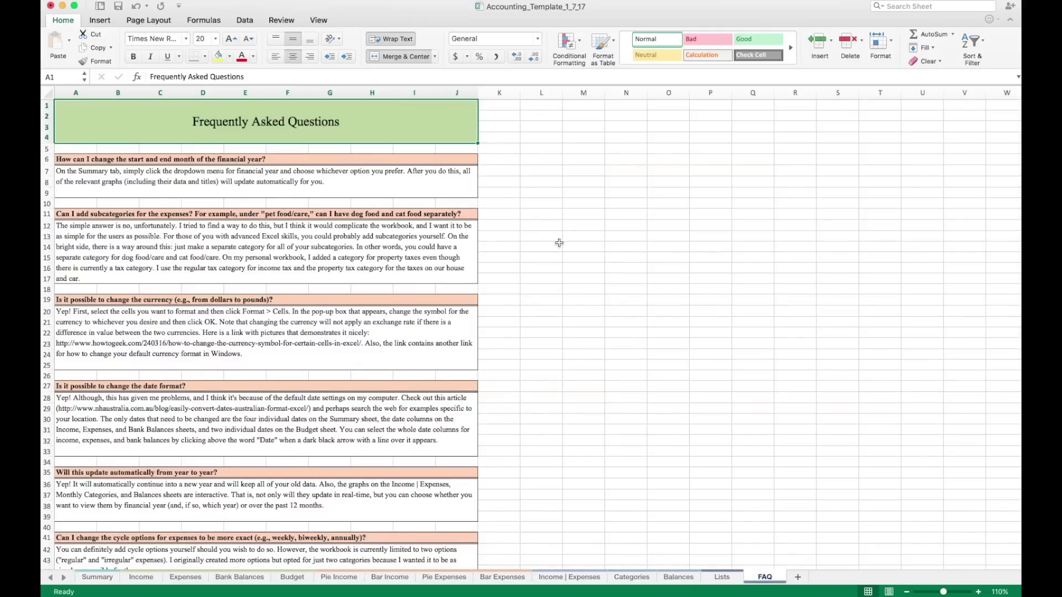
pyautogui.click(527, 208)
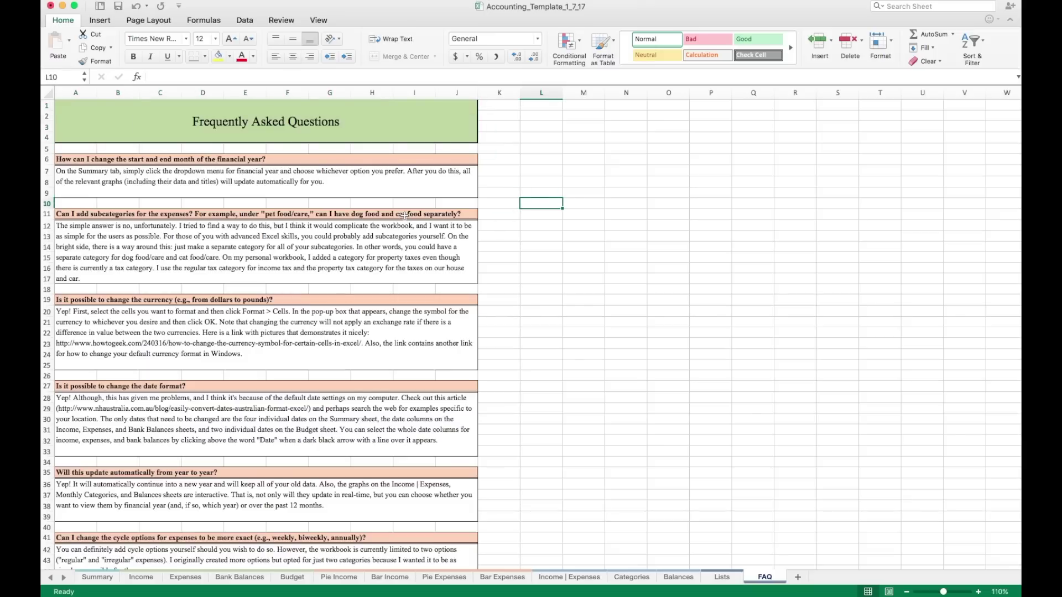
pyautogui.scroll(-5, 404, 216)
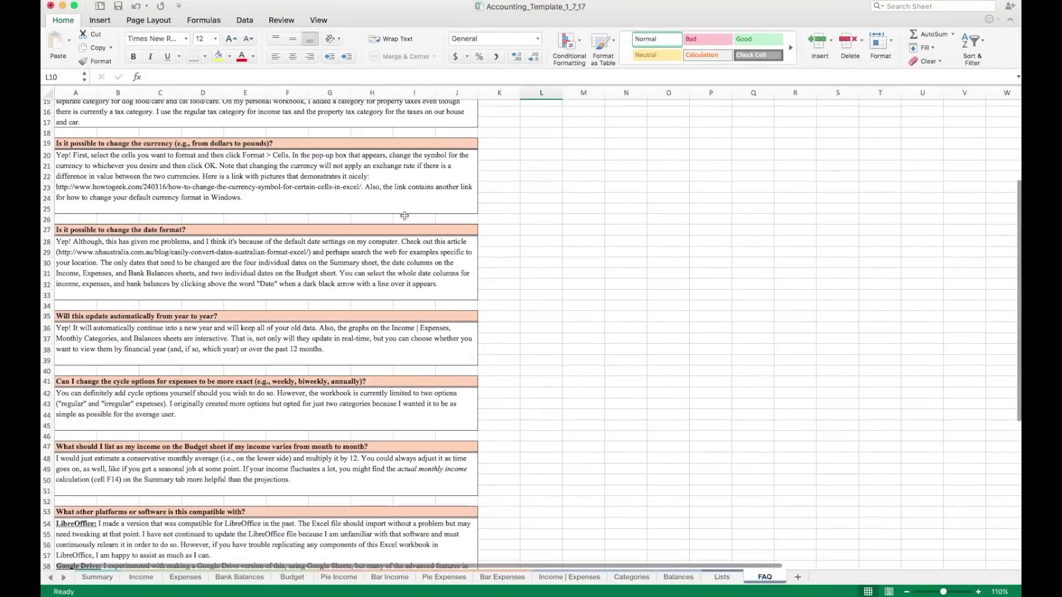
pyautogui.scroll(-5, 404, 216)
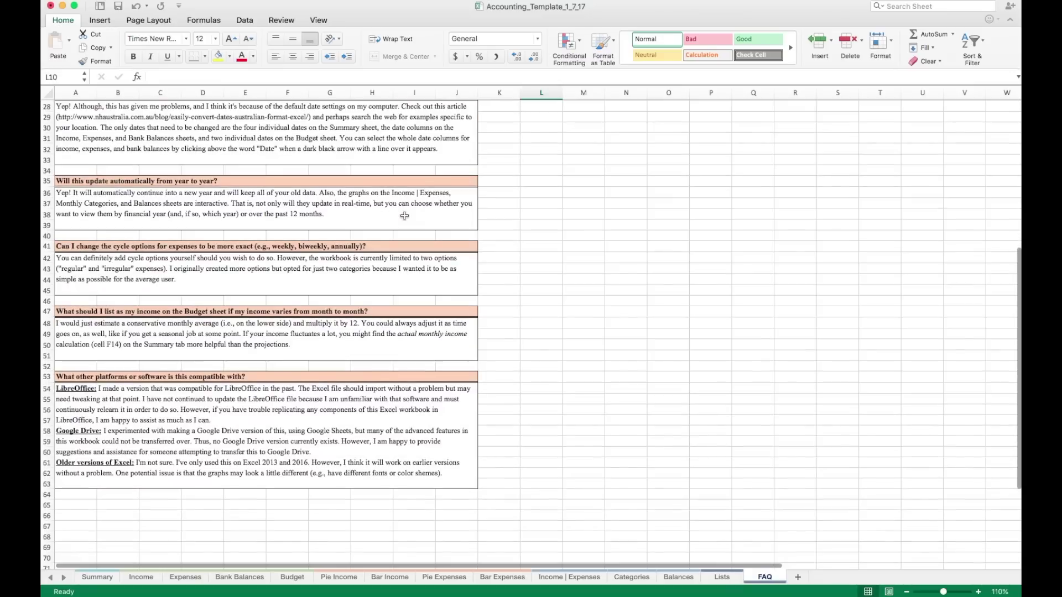
pyautogui.scroll(5, 404, 216)
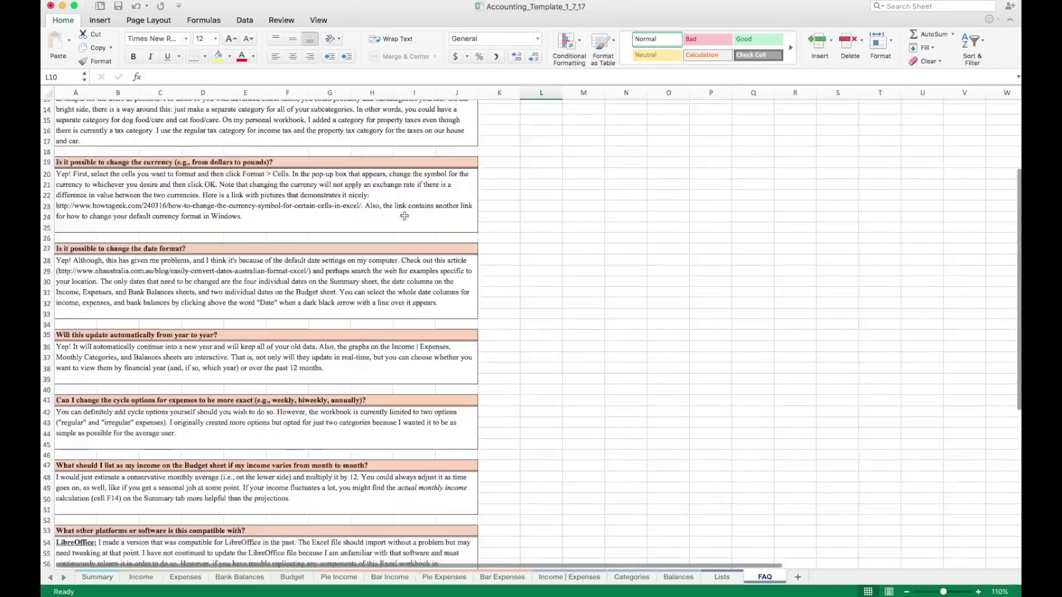
pyautogui.scroll(5, 404, 215)
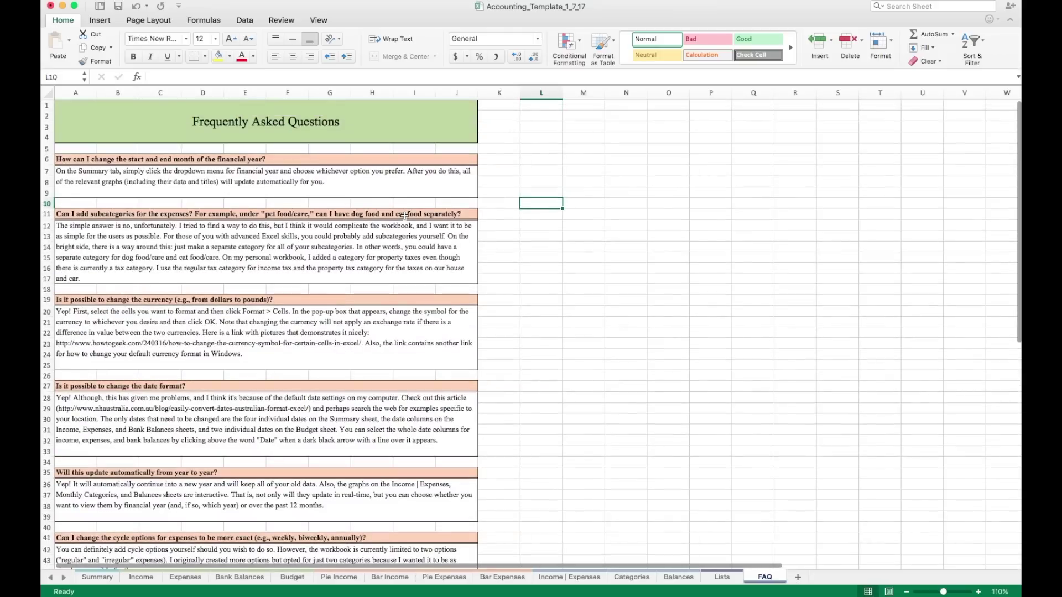
pyautogui.click(434, 136)
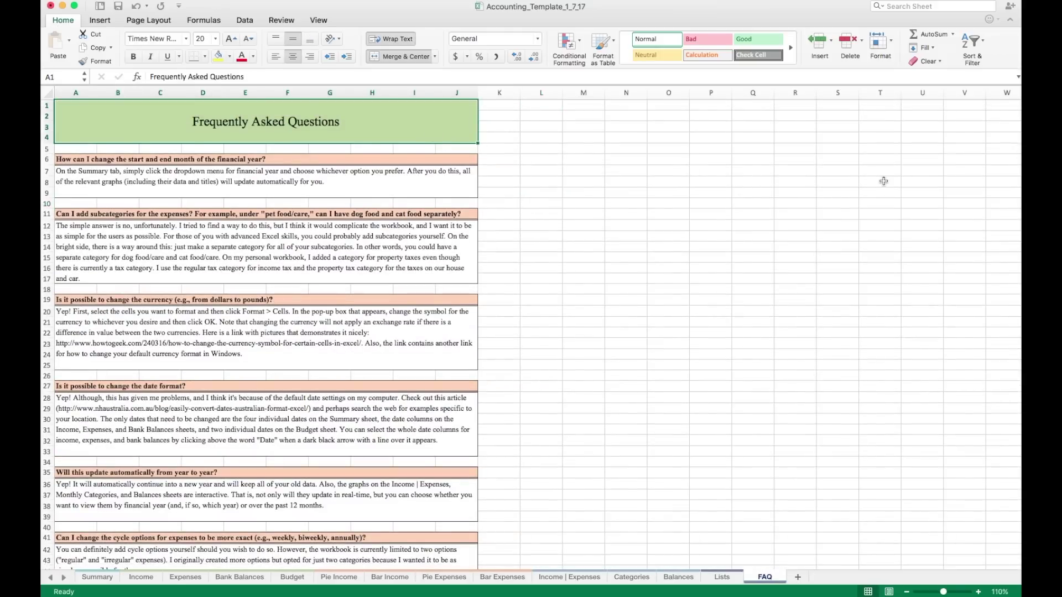
pyautogui.click(98, 577)
# - Select the household budget title on the Executive Summary sheet
pyautogui.click(486, 141)
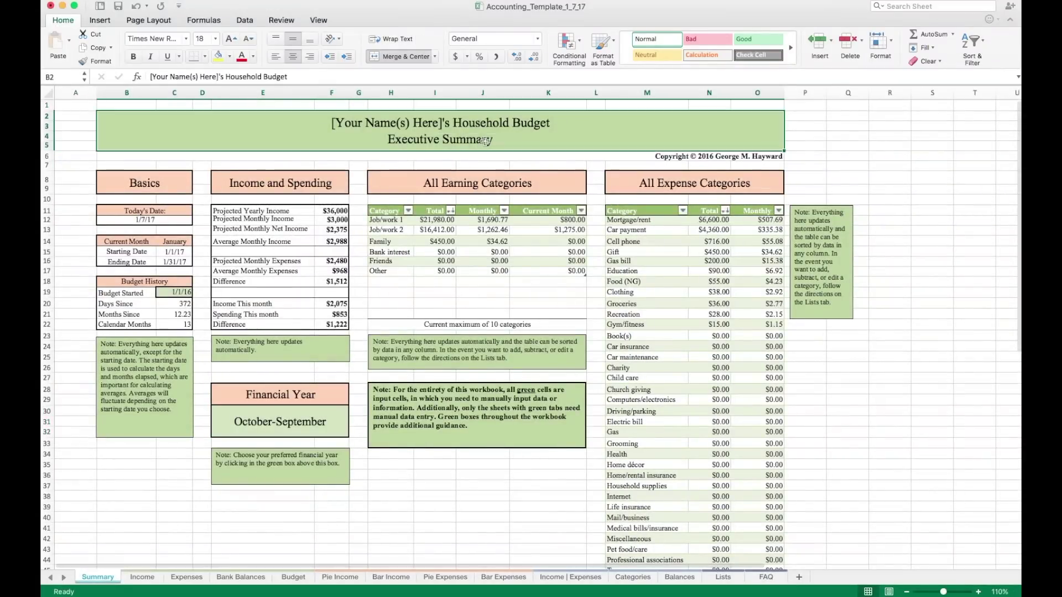